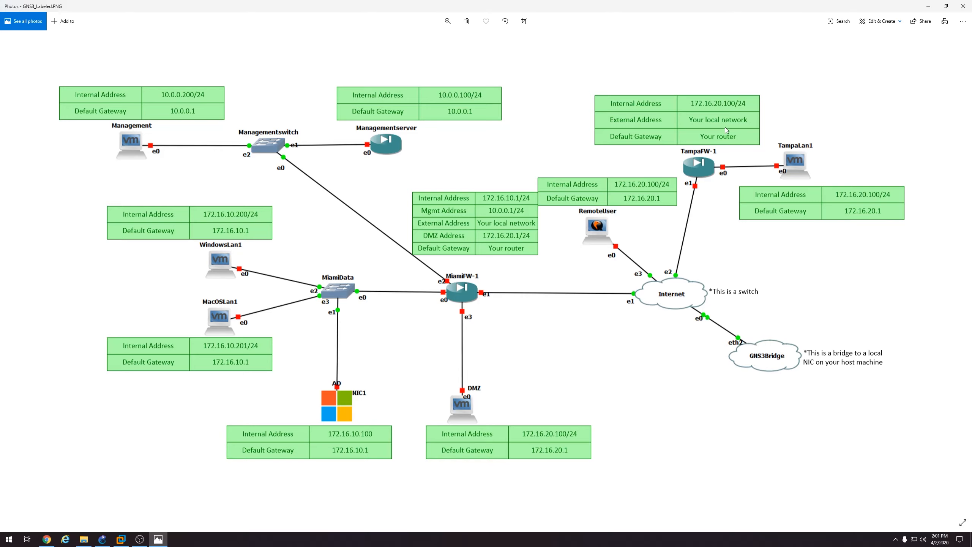
# Minimize the Photos diagram viewer and the Downloads window to show the CheckpointLab topology
pyautogui.click(928, 6)
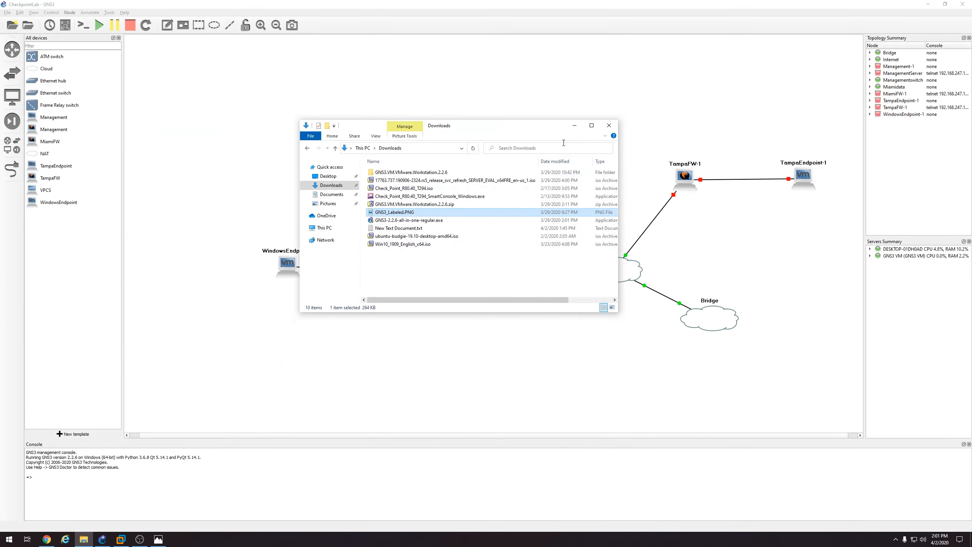
pyautogui.click(574, 125)
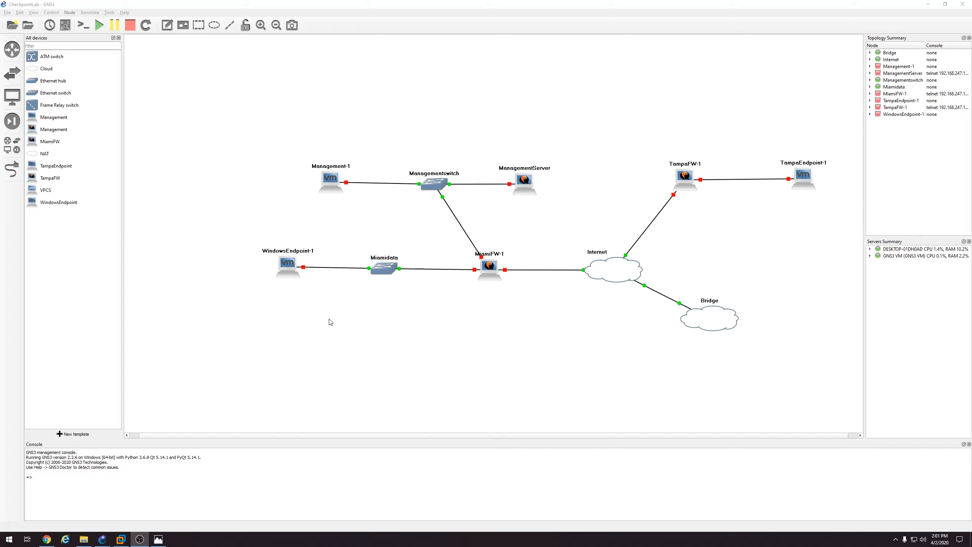
# Start a manually created new QEMU VM template that runs on the GNS3 VM server
pyautogui.click(73, 435)
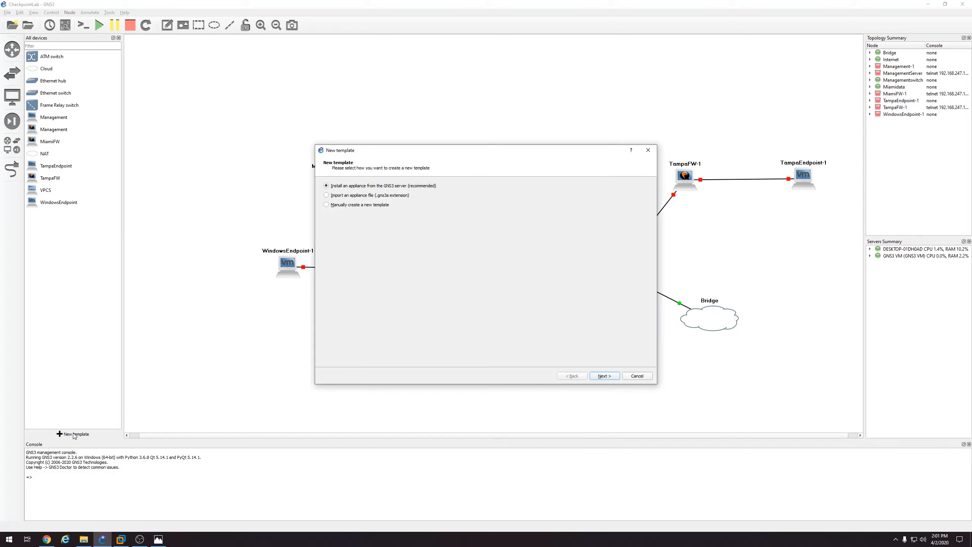
pyautogui.click(371, 204)
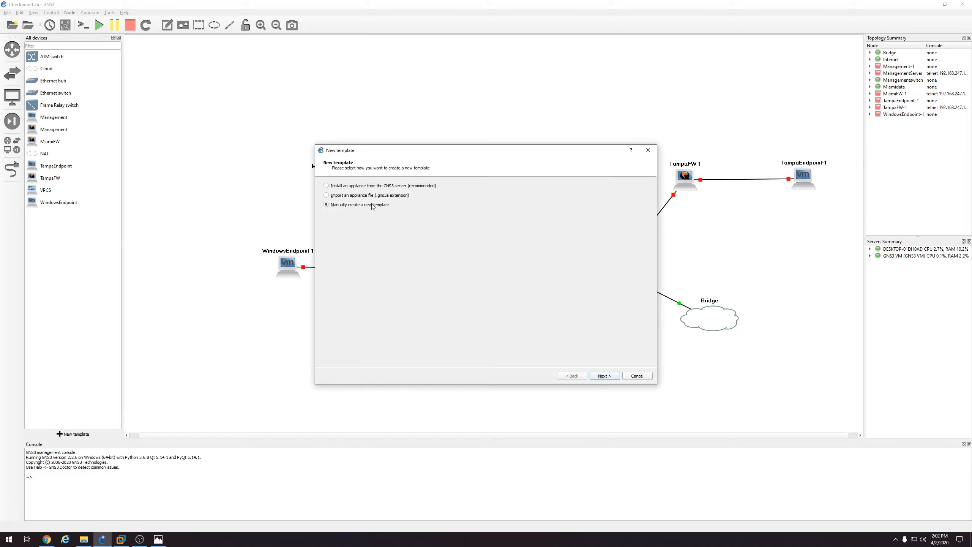
pyautogui.click(602, 376)
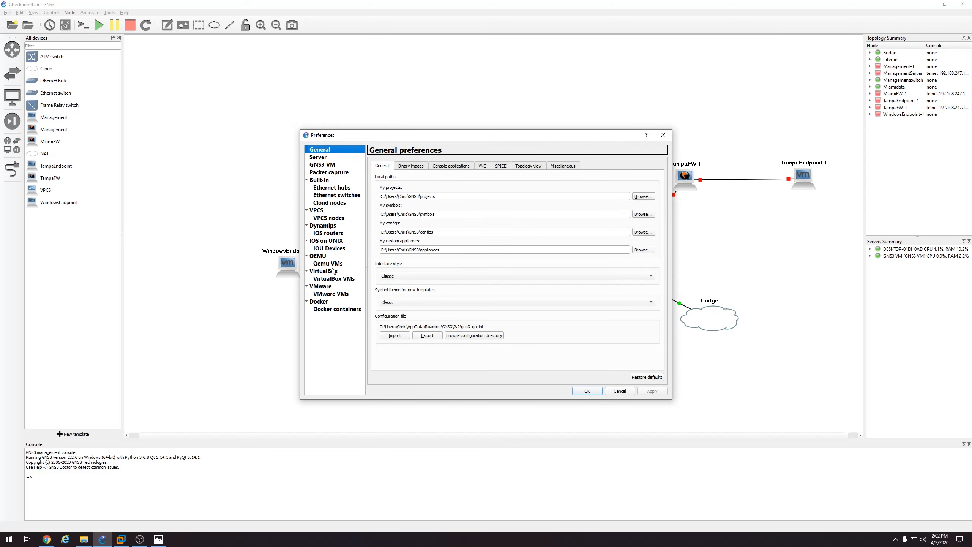
pyautogui.click(329, 264)
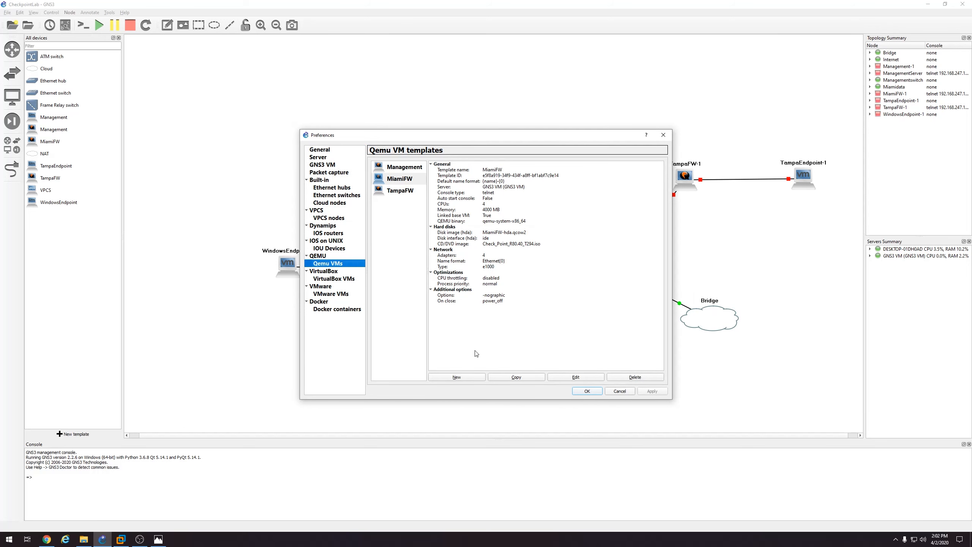
pyautogui.click(456, 377)
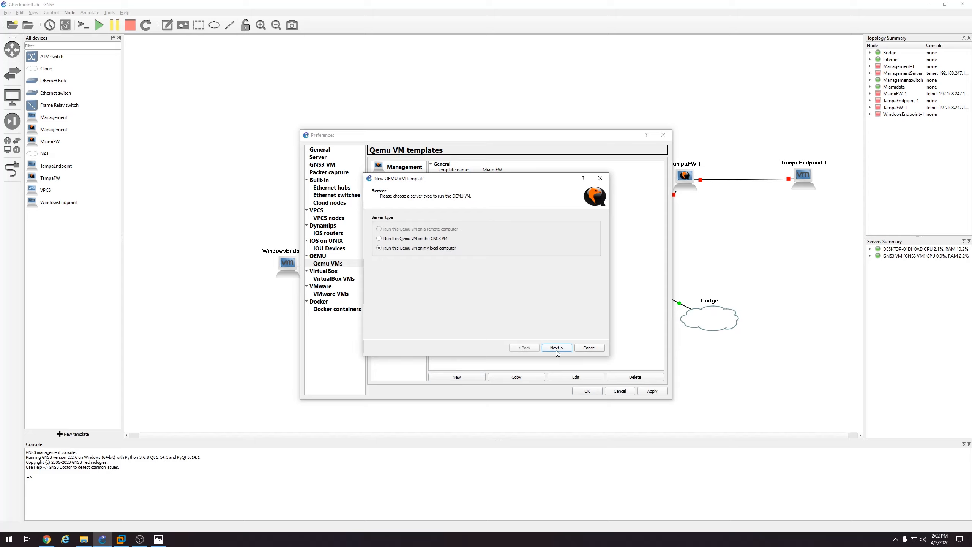
pyautogui.click(416, 240)
pyautogui.click(555, 348)
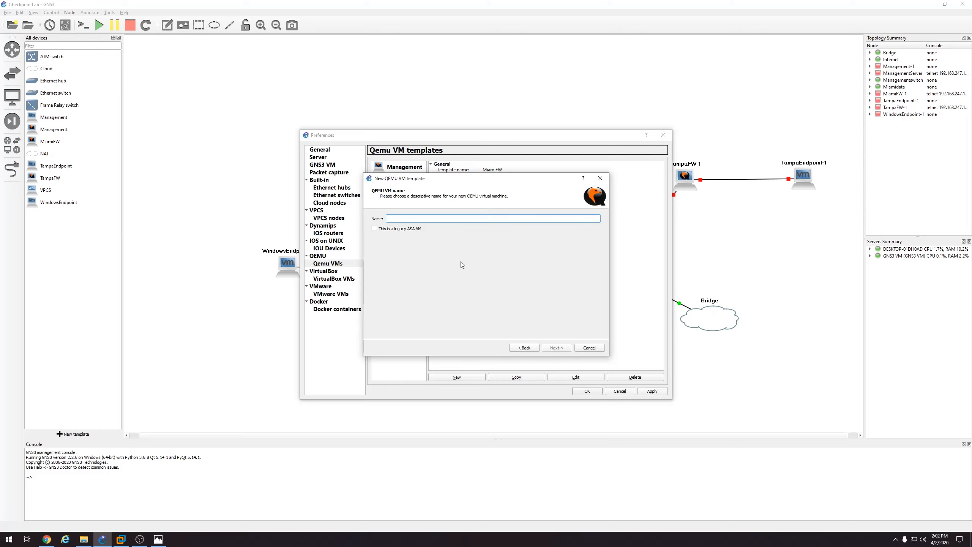
# Name the template 'Windows Server 2019', adjust its RAM, and choose the vnc console type
pyautogui.write('Windows Server 2019')
pyautogui.click(554, 348)
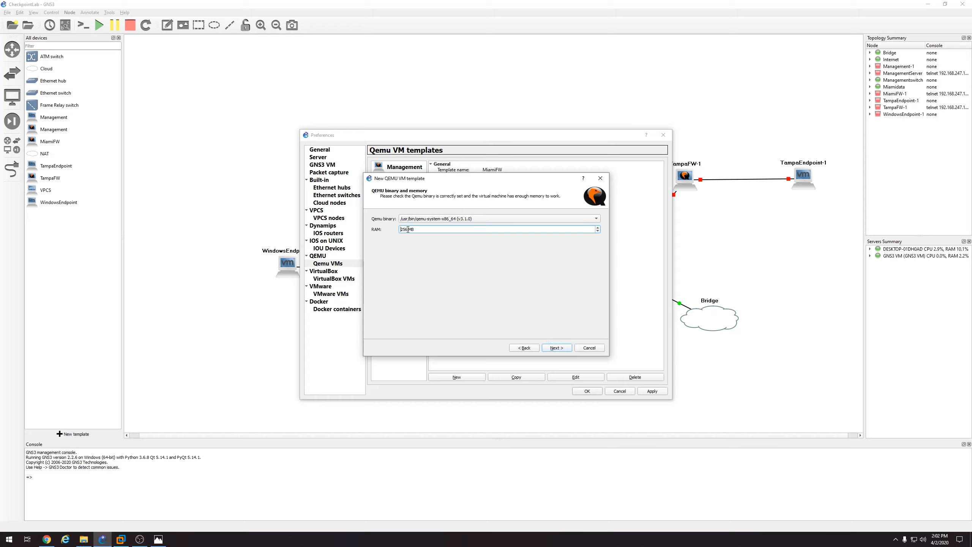
pyautogui.moveTo(407, 229); pyautogui.dragTo(397, 233)
pyautogui.click(556, 347)
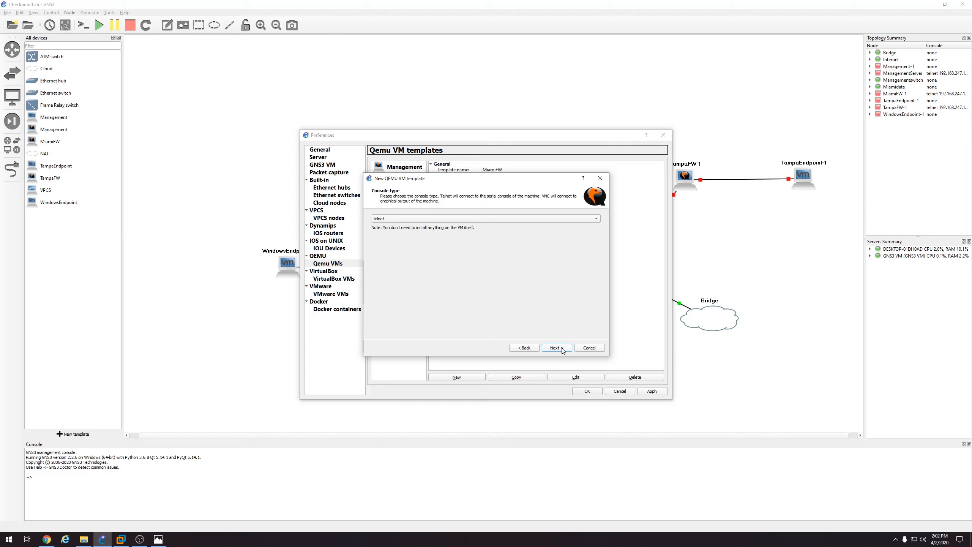
pyautogui.click(435, 219)
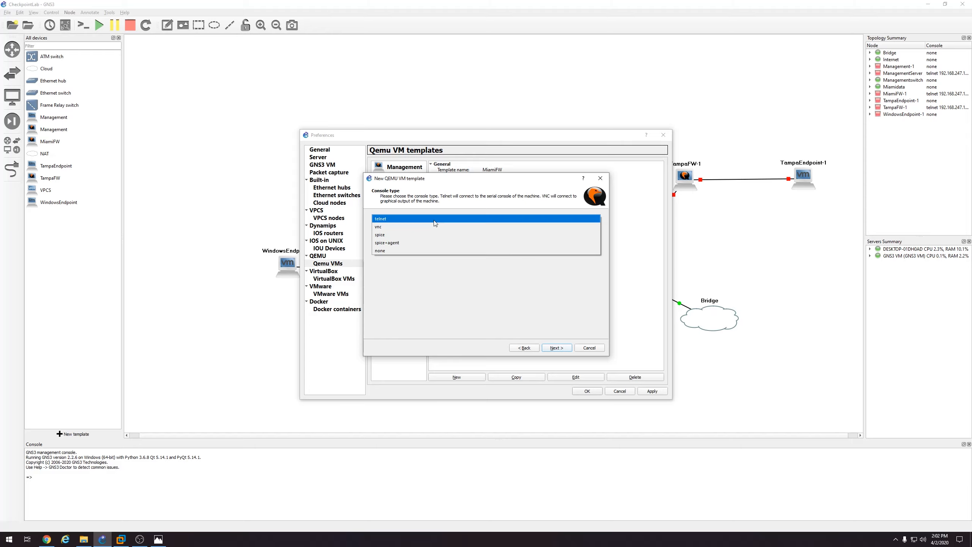
pyautogui.click(379, 227)
pyautogui.click(557, 348)
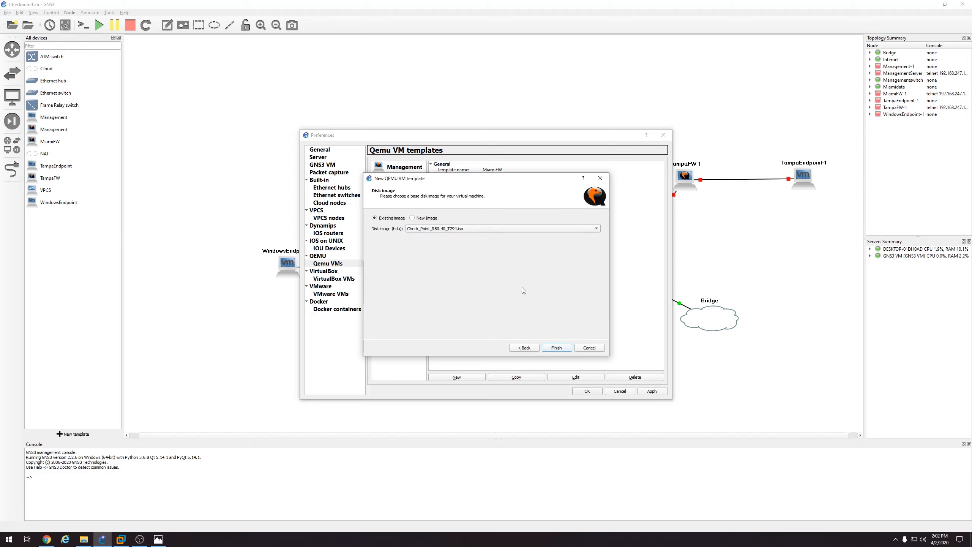
# Create a new 80,000 MiB VHD disk image and finish the Windows Server 2019 template
pyautogui.click(412, 217)
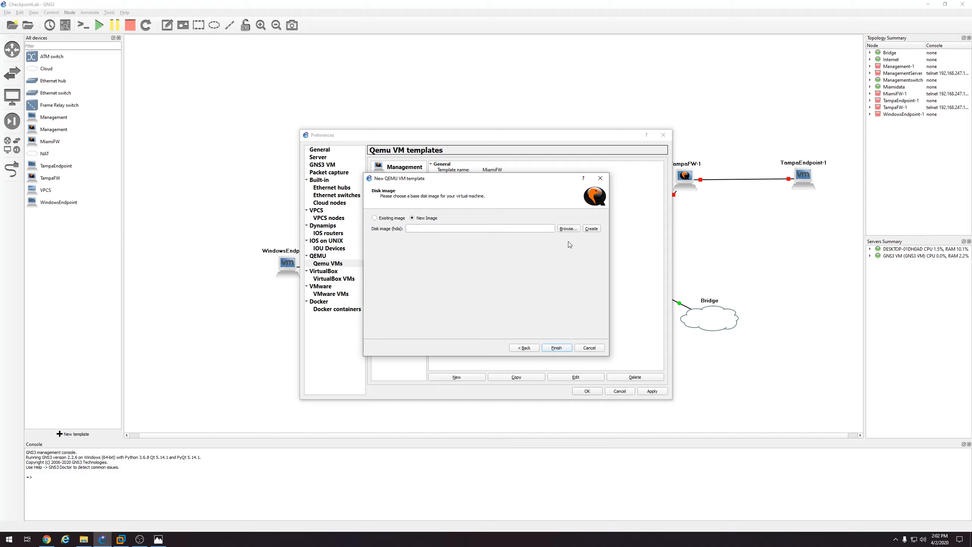
pyautogui.click(592, 229)
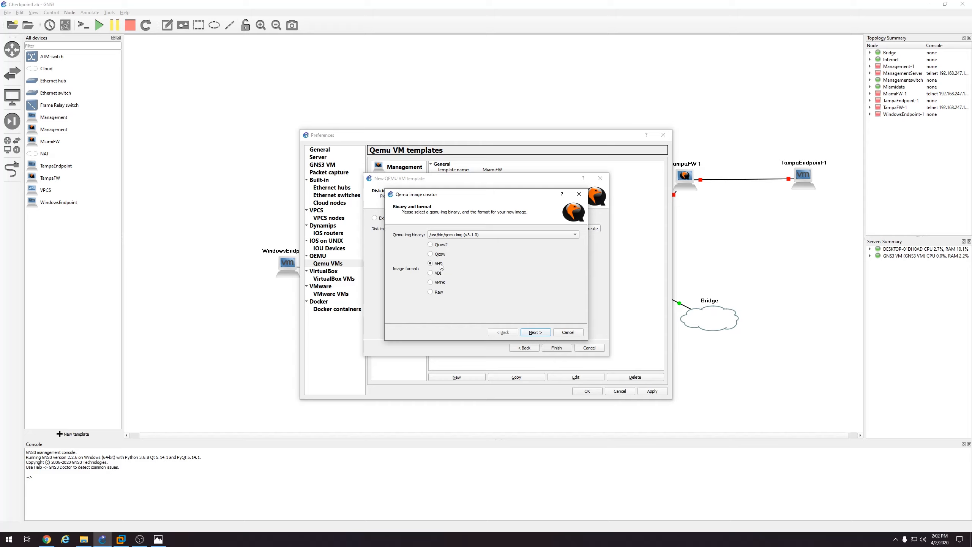
pyautogui.click(544, 332)
pyautogui.click(543, 332)
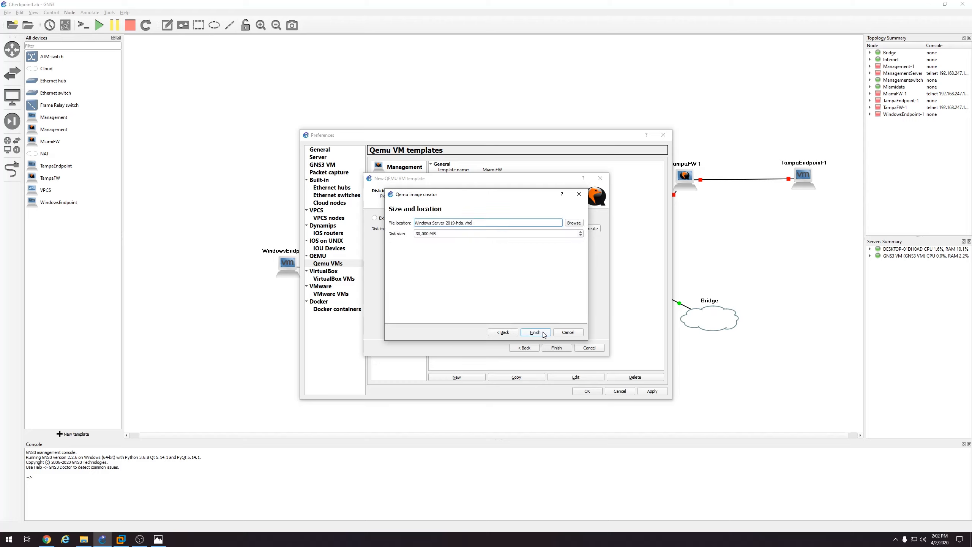
pyautogui.click(421, 234)
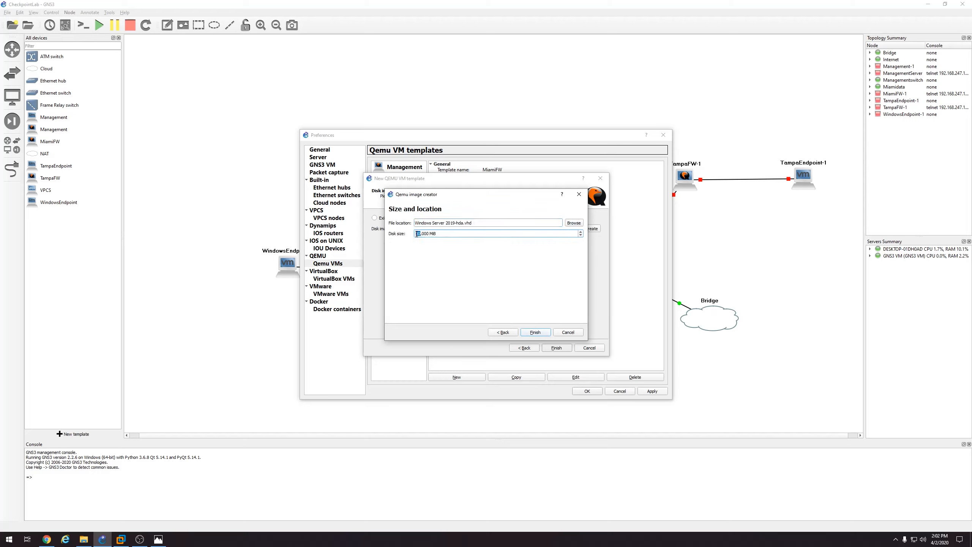
pyautogui.write('80')
pyautogui.click(535, 332)
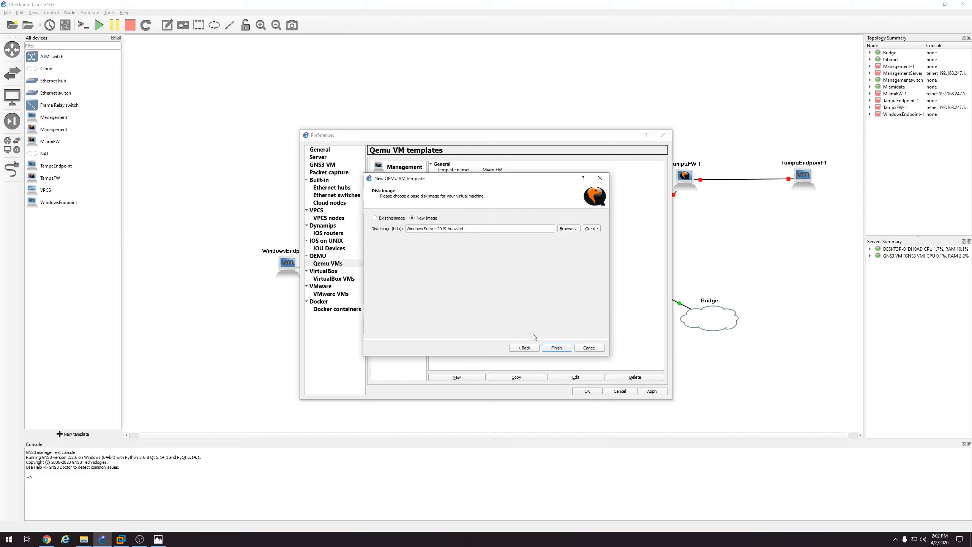
pyautogui.click(556, 347)
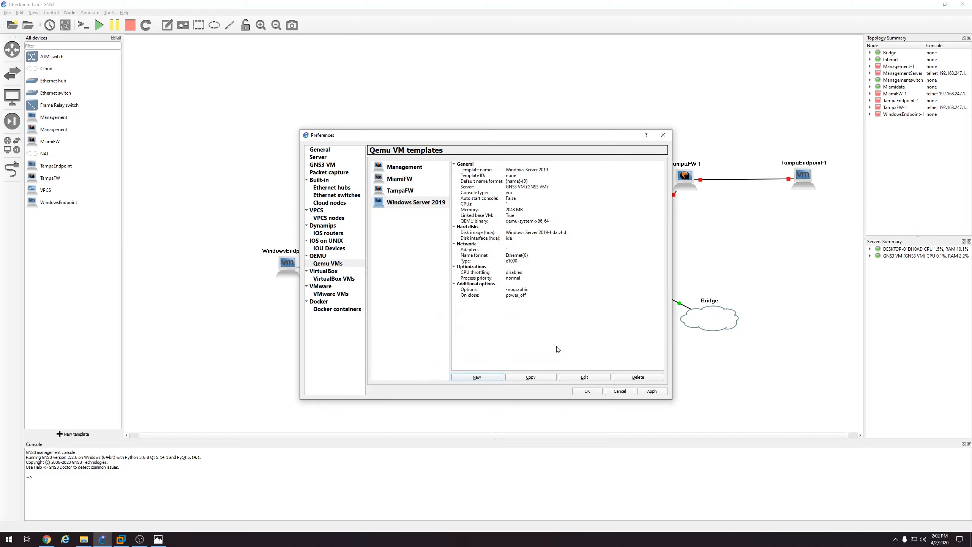
# Attach the Windows Server evaluation ISO from Downloads as the template's CD/DVD image
pyautogui.click(584, 376)
pyautogui.click(457, 191)
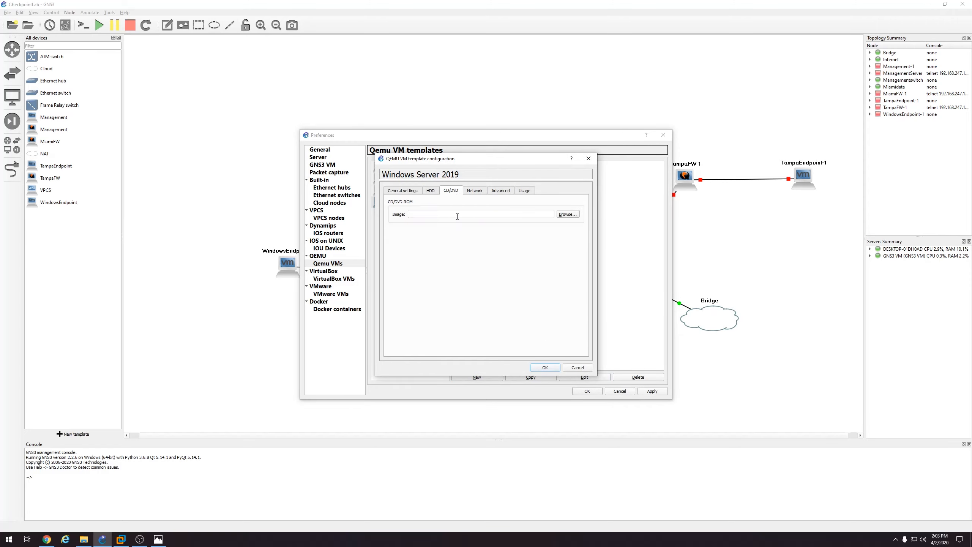
pyautogui.click(570, 220)
pyautogui.click(409, 232)
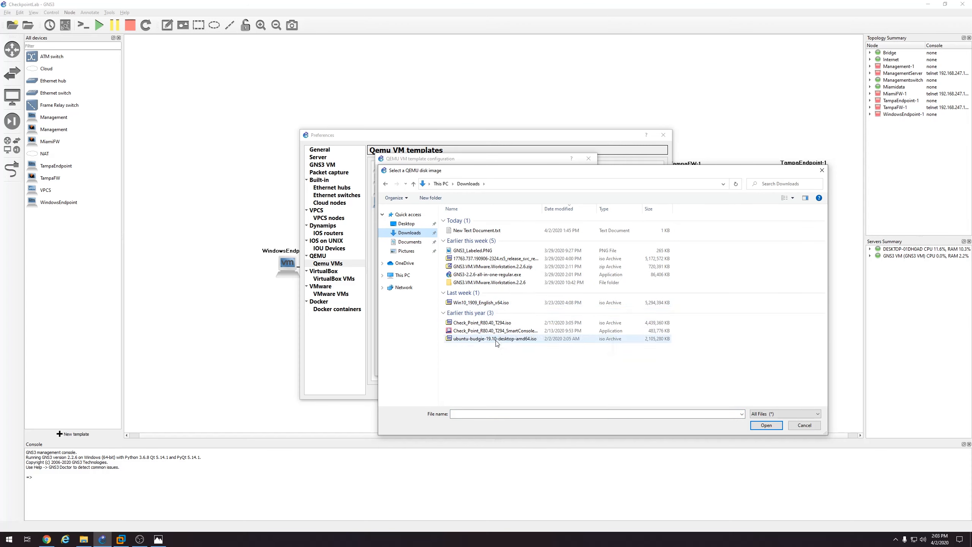
pyautogui.doubleClick(489, 259)
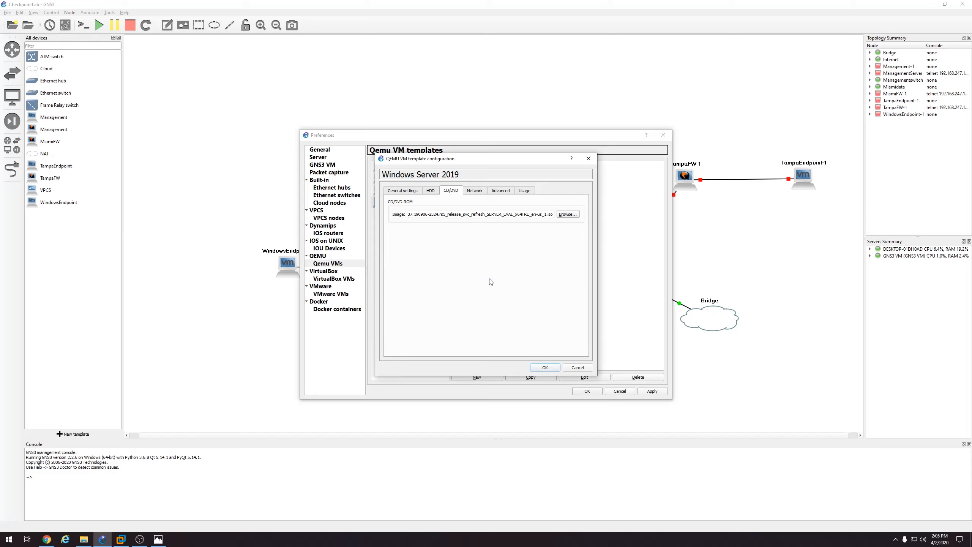
# Raise the template's vCPUs from 1 to 2 and review its disk, CD/DVD and network settings
pyautogui.click(430, 190)
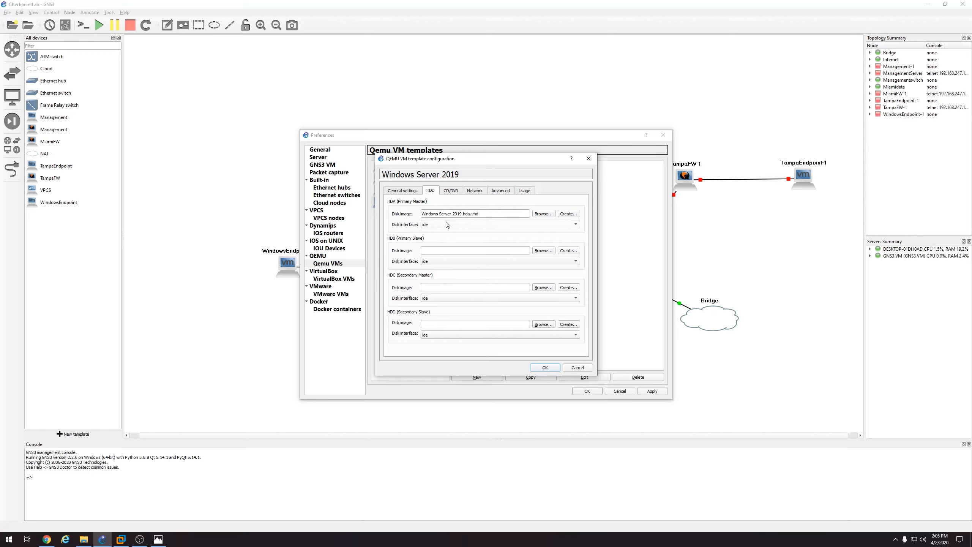
pyautogui.click(410, 191)
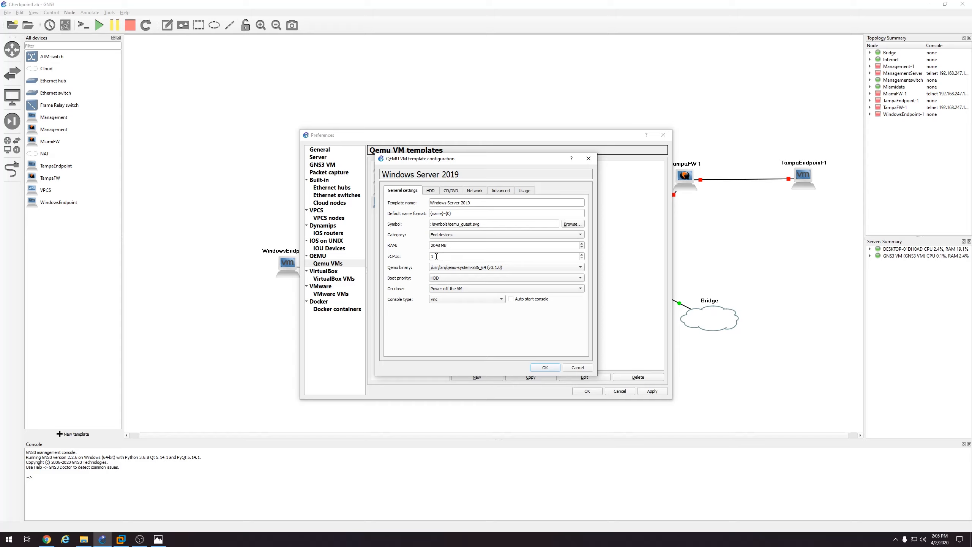
pyautogui.click(581, 254)
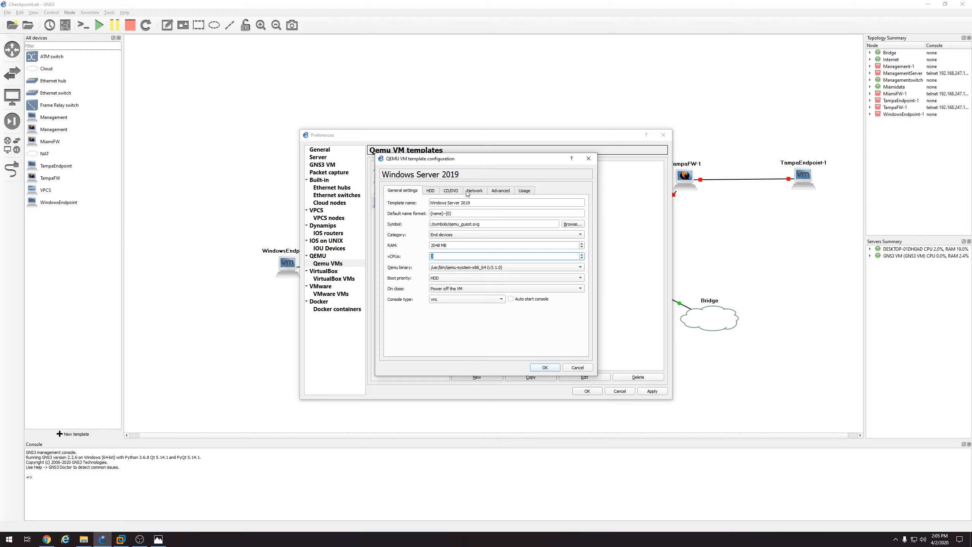
pyautogui.click(459, 191)
pyautogui.click(478, 191)
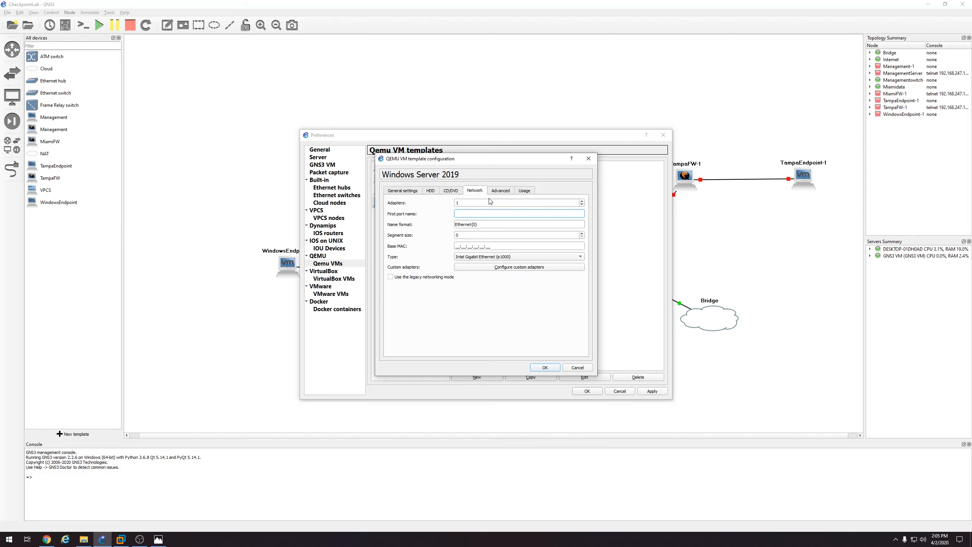
pyautogui.click(501, 191)
# Copy '-usbdevice tablet' from the Notepad file, paste it after -nographic in Options, and save
pyautogui.click(441, 334)
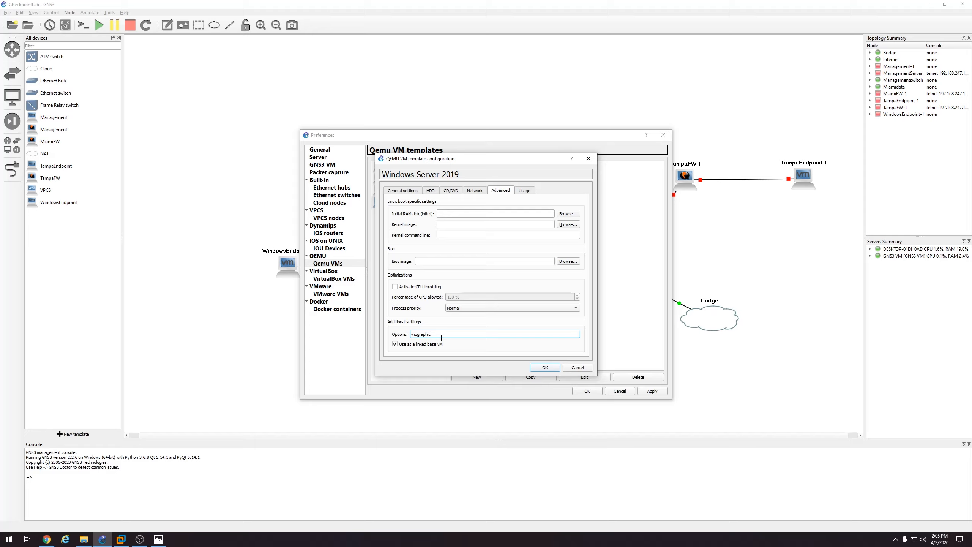
pyautogui.click(83, 539)
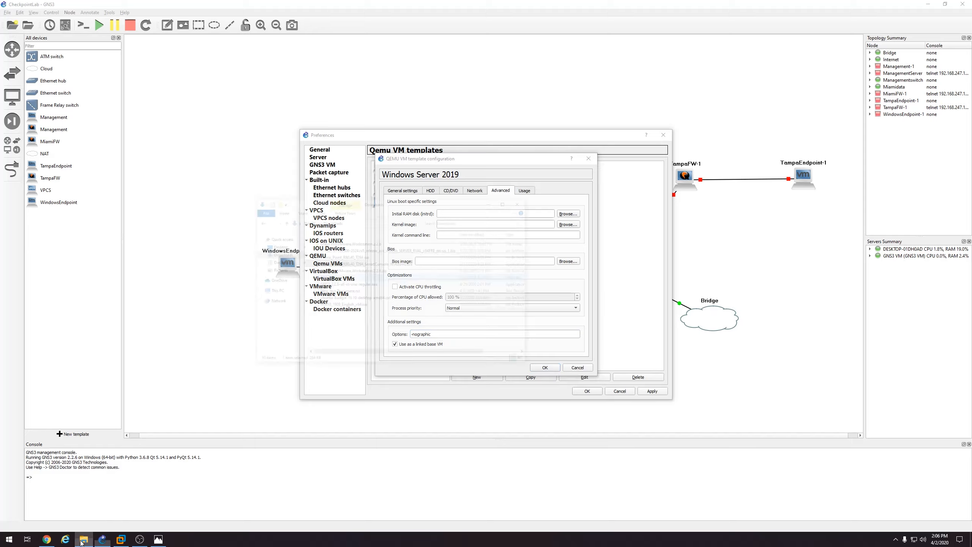
pyautogui.doubleClick(405, 229)
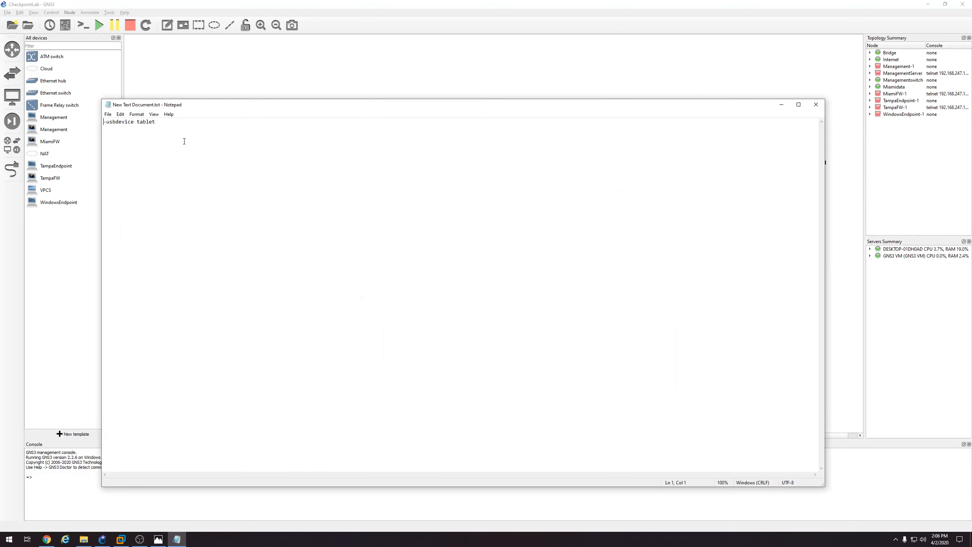
pyautogui.hotkey('ctrl', 'a')
pyautogui.rightClick(117, 123)
pyautogui.click(130, 153)
pyautogui.click(816, 104)
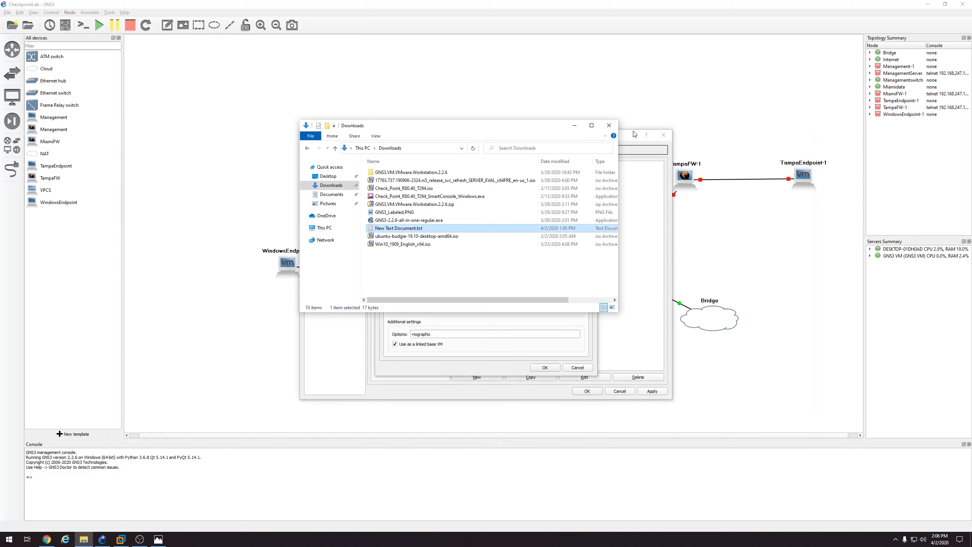
pyautogui.click(575, 126)
pyautogui.hotkey('ctrl', 'v')
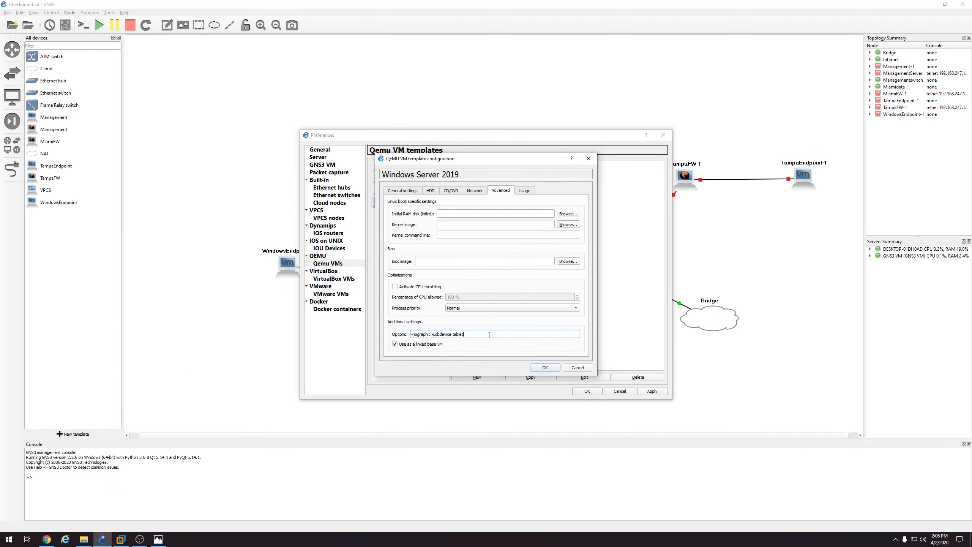
pyautogui.click(545, 367)
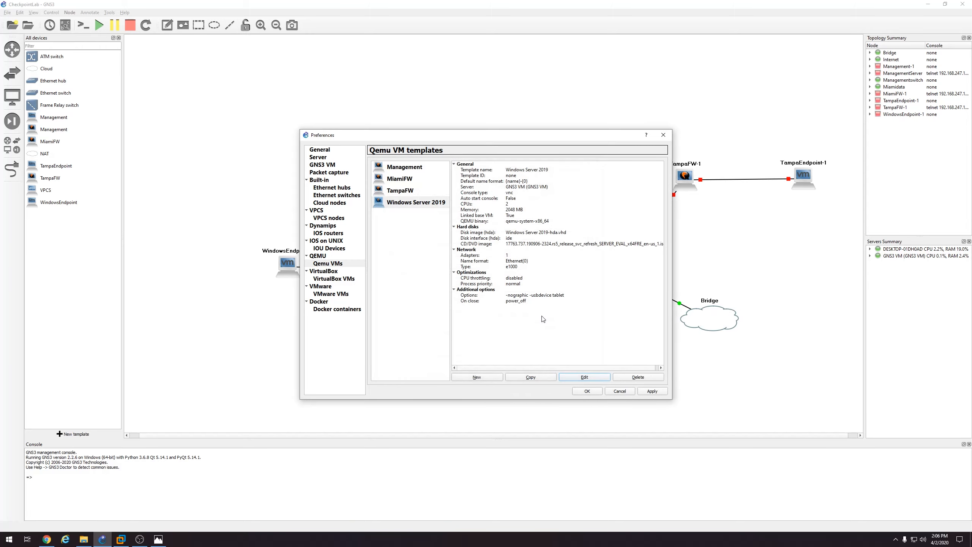
# Apply the template, place a Windows Server 2019 node below the network, and rename it ADServer
pyautogui.click(653, 392)
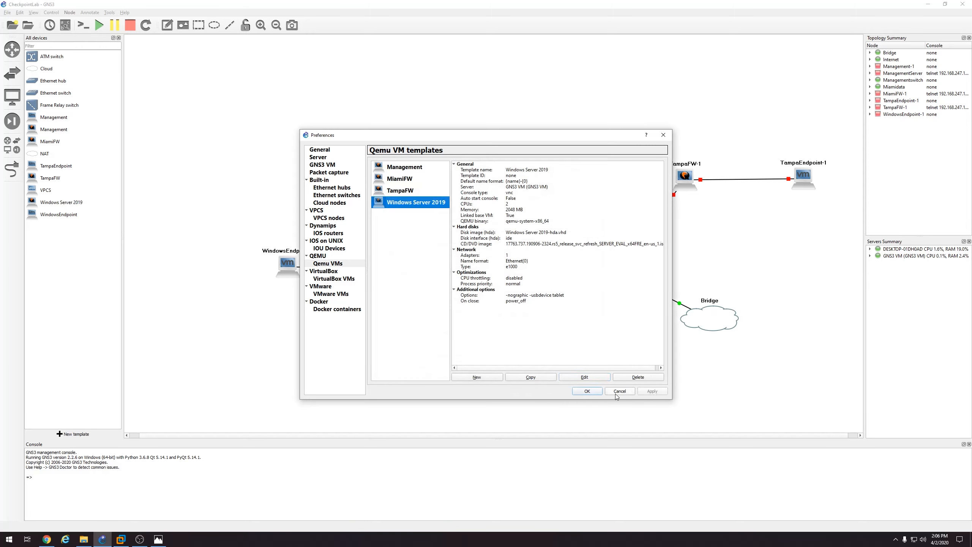
pyautogui.click(587, 391)
pyautogui.moveTo(71, 207); pyautogui.dragTo(394, 364)
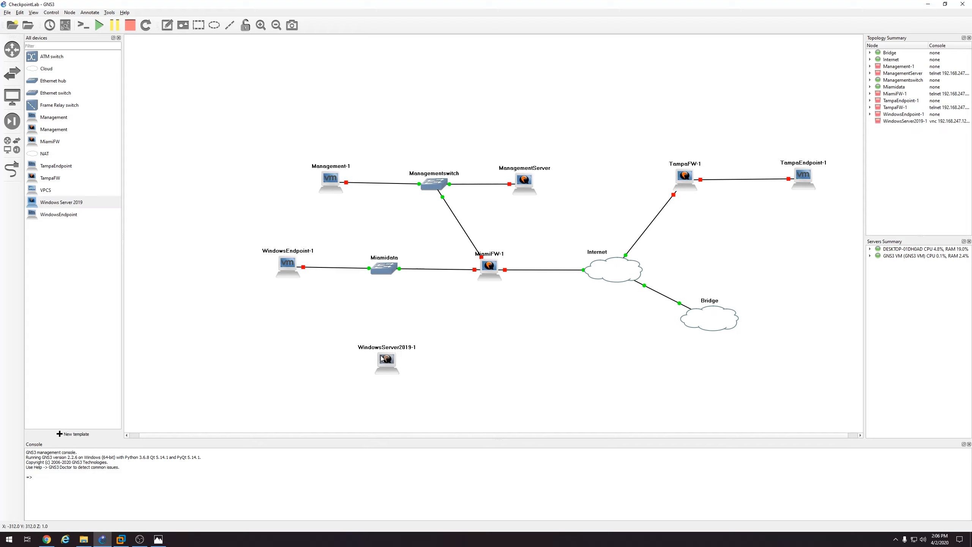
pyautogui.rightClick(391, 353)
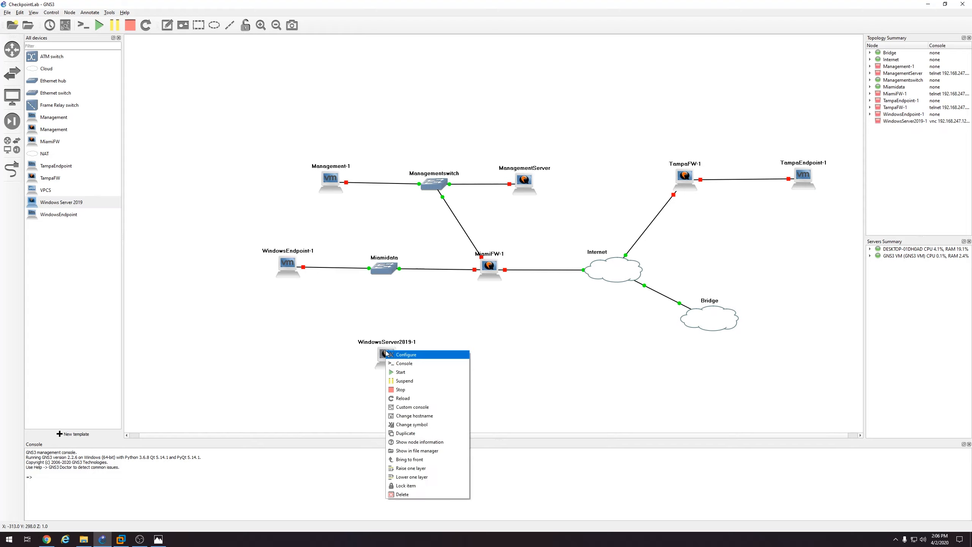
pyautogui.click(414, 416)
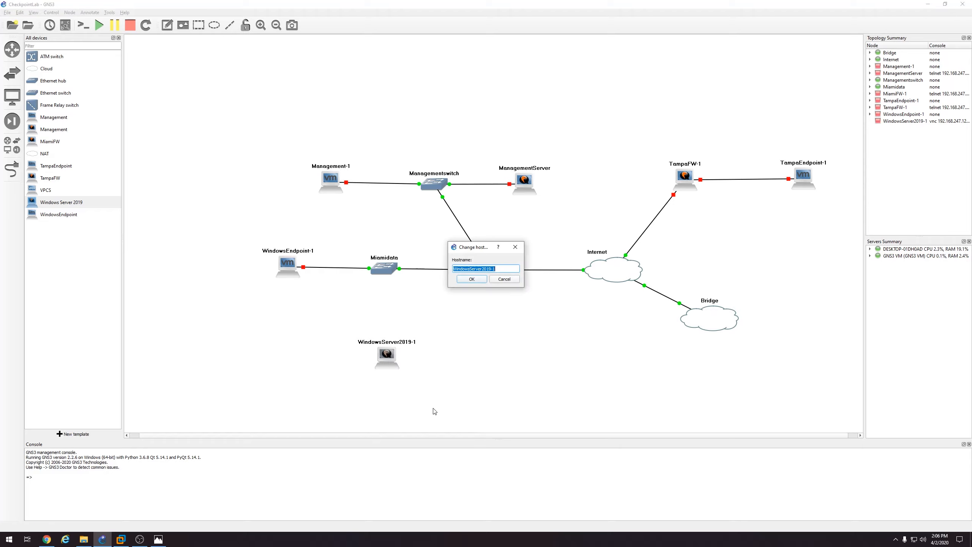
pyautogui.write('AD Server')
pyautogui.press('Return')
# Link ADServer's interface to a port on the Miamidata switch
pyautogui.click(15, 169)
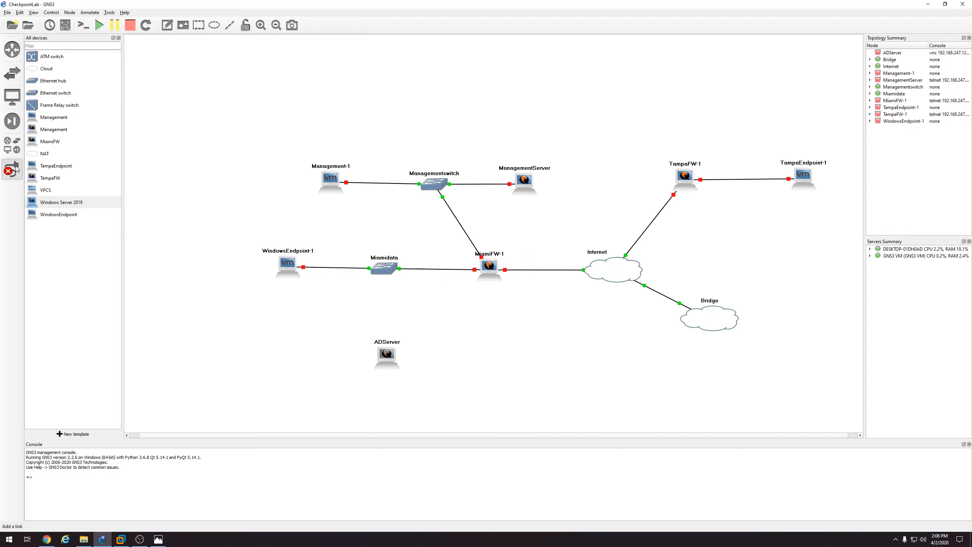
pyautogui.click(381, 350)
pyautogui.click(405, 356)
pyautogui.click(384, 269)
pyautogui.click(398, 298)
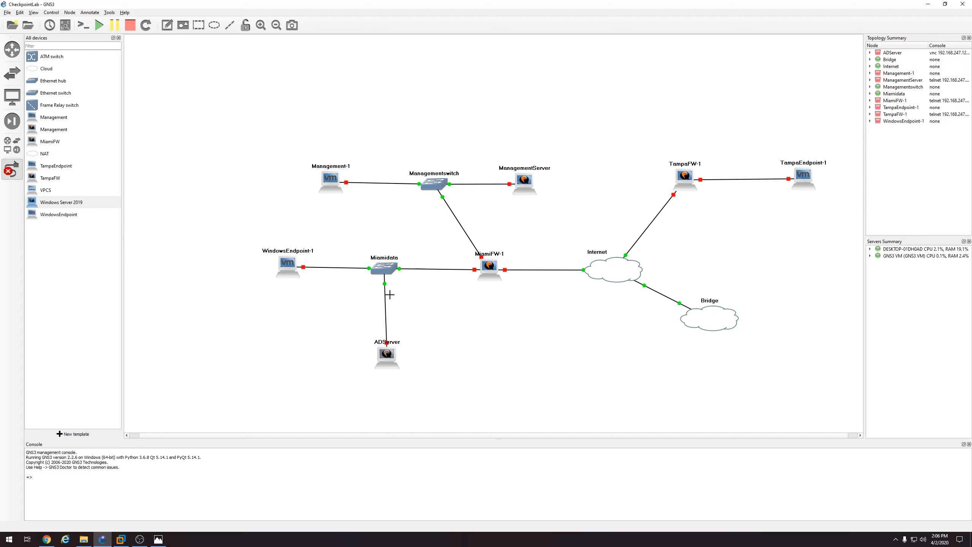
pyautogui.rightClick(393, 354)
# Start the ADServer node
pyautogui.rightClick(388, 357)
pyautogui.click(398, 382)
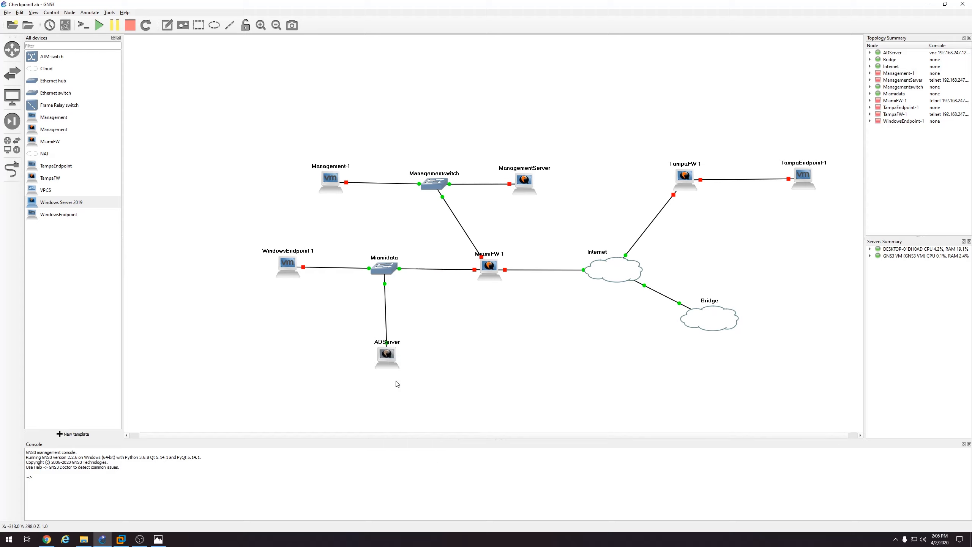
pyautogui.rightClick(387, 356)
# From ADServer's console, custom-install Standard Evaluation (Desktop Experience) on Drive 0's unallocated space after accepting the license
pyautogui.click(392, 360)
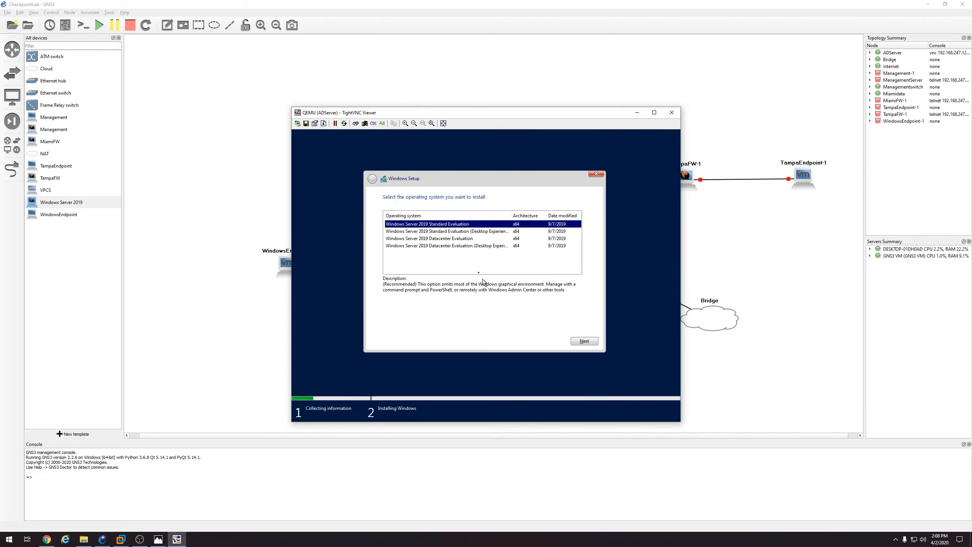
pyautogui.click(440, 232)
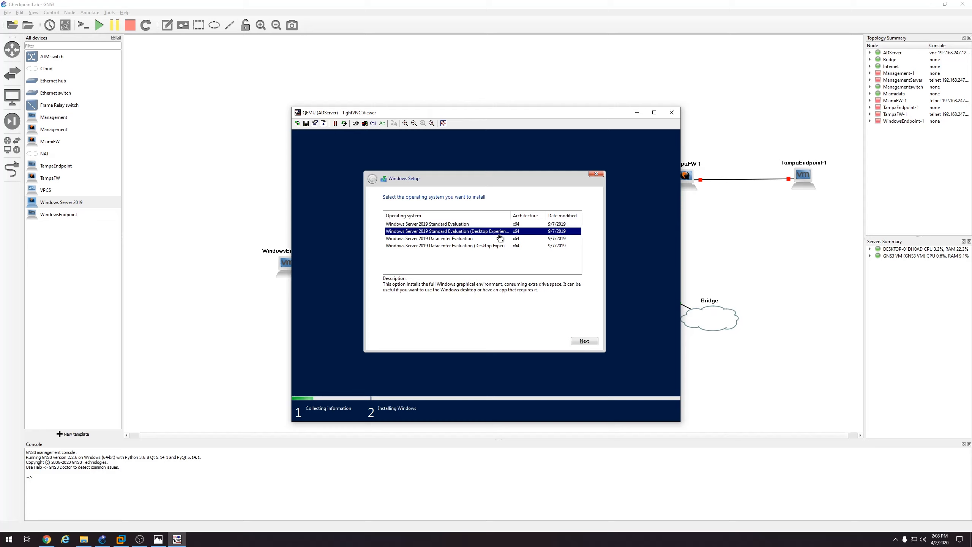
pyautogui.moveTo(510, 215); pyautogui.dragTo(526, 215)
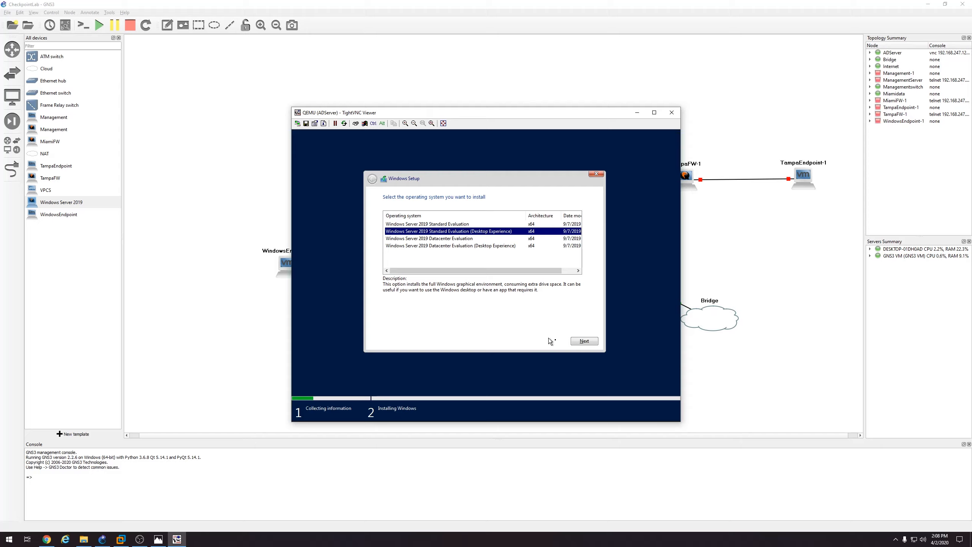
pyautogui.click(581, 341)
pyautogui.click(434, 323)
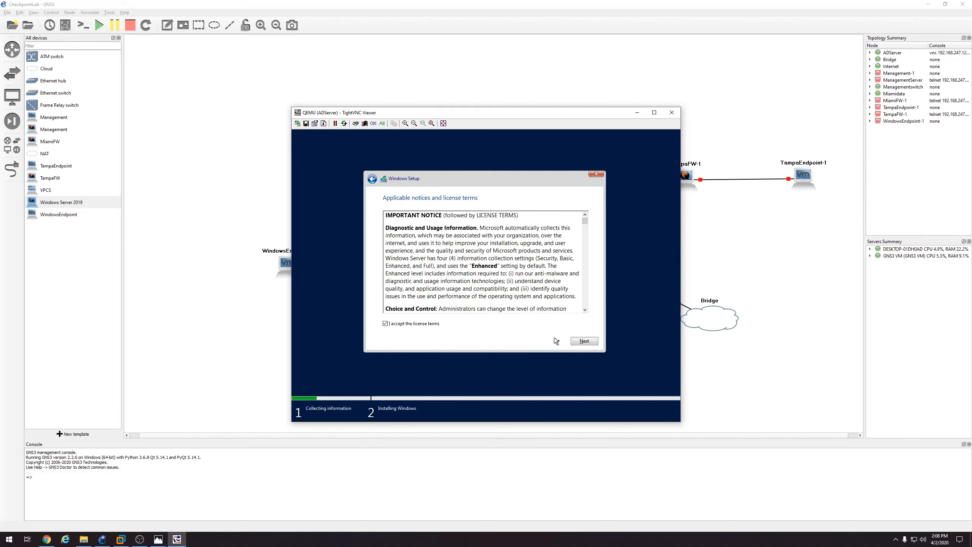
pyautogui.click(584, 340)
pyautogui.click(504, 276)
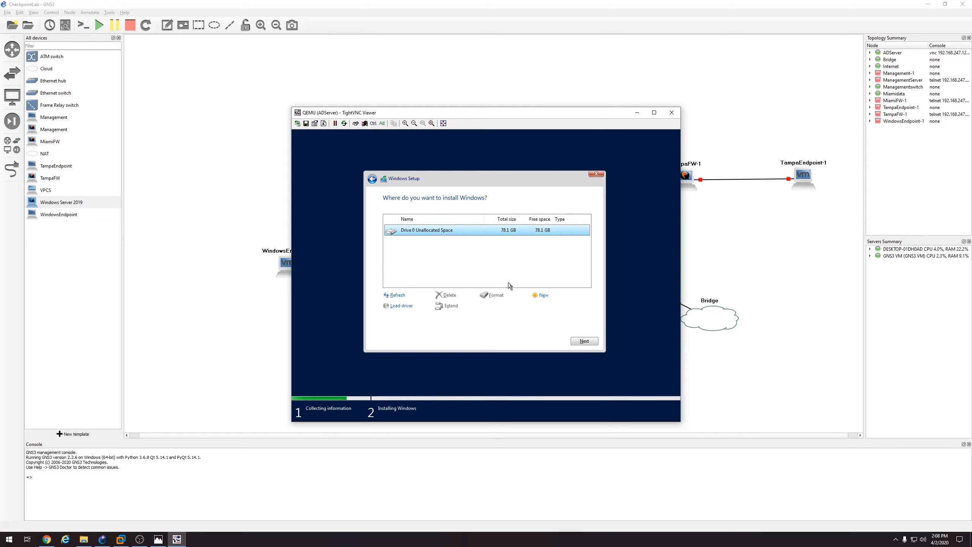
pyautogui.click(580, 341)
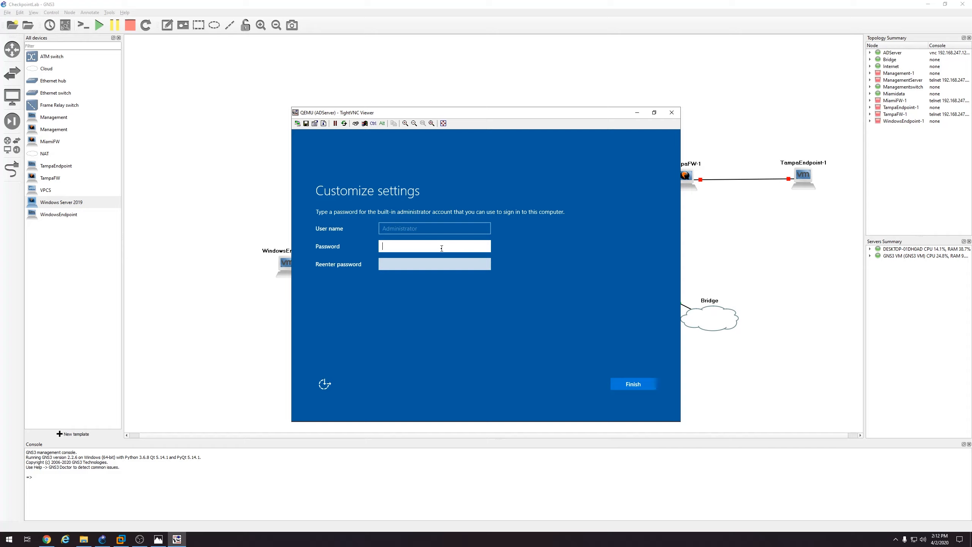
# Enter and confirm the Administrator password, finish setup, and unlock the sign-in screen
pyautogui.write('Checkpoint123')
pyautogui.press('Tab')
pyautogui.write('Checkpoint123')
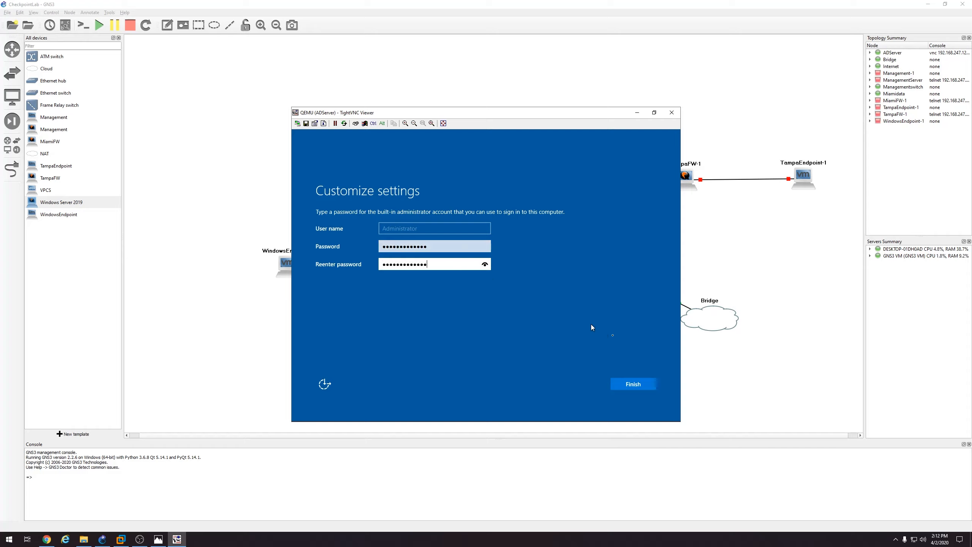
pyautogui.click(635, 385)
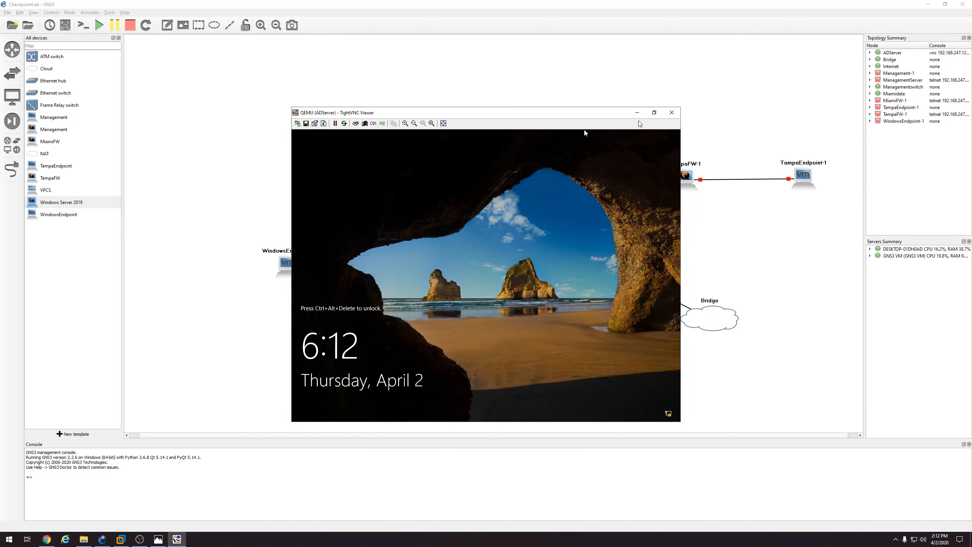
pyautogui.click(364, 123)
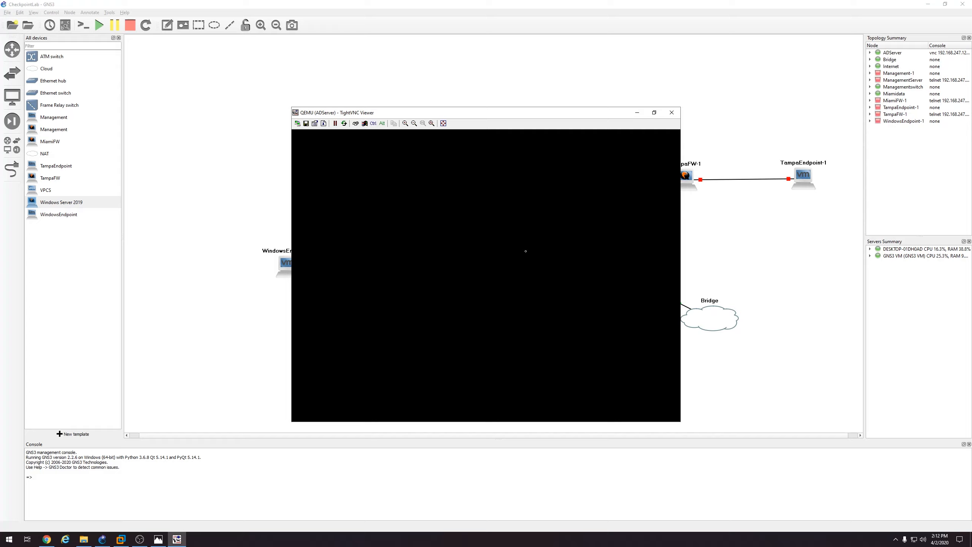
# Maximize the viewer and reach the Ethernet adapter's Properties via Network & Internet settings
pyautogui.click(654, 112)
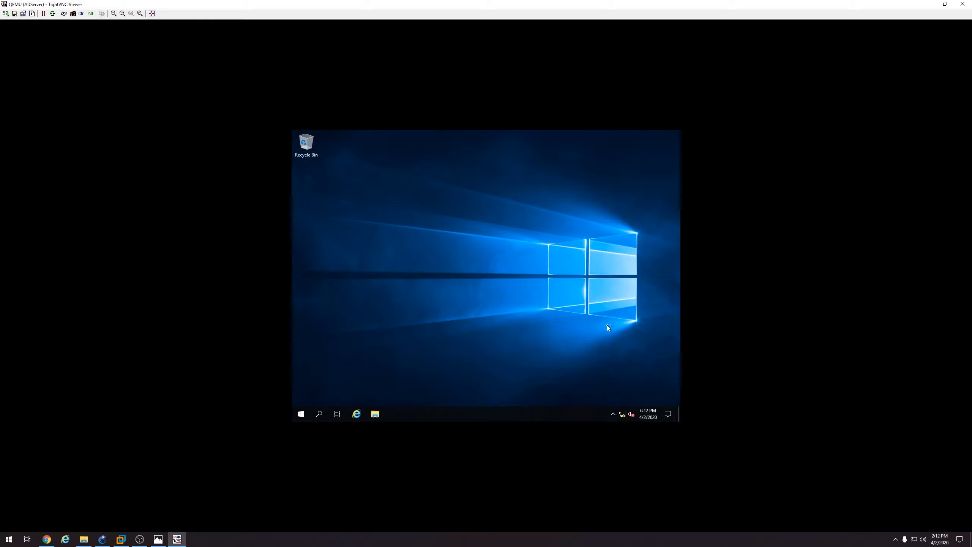
pyautogui.rightClick(623, 415)
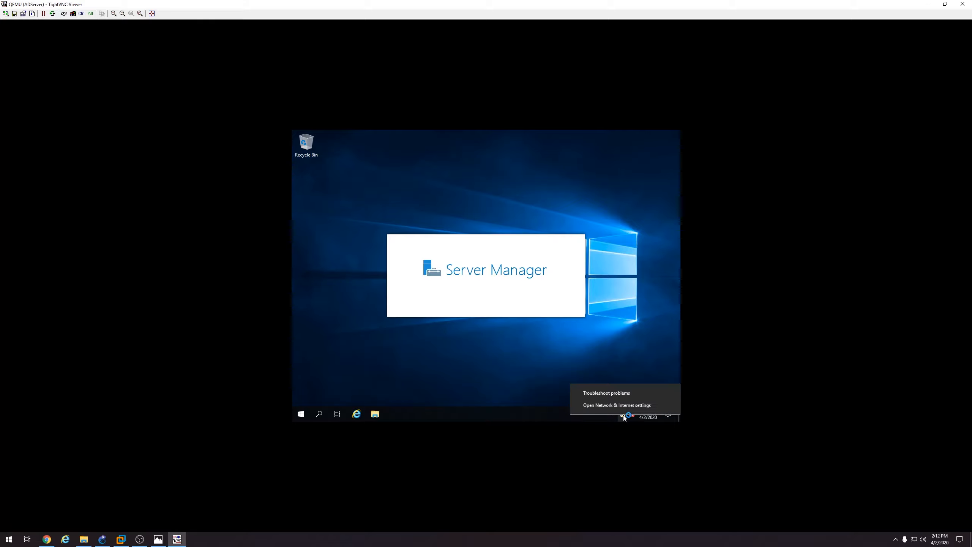
pyautogui.click(625, 405)
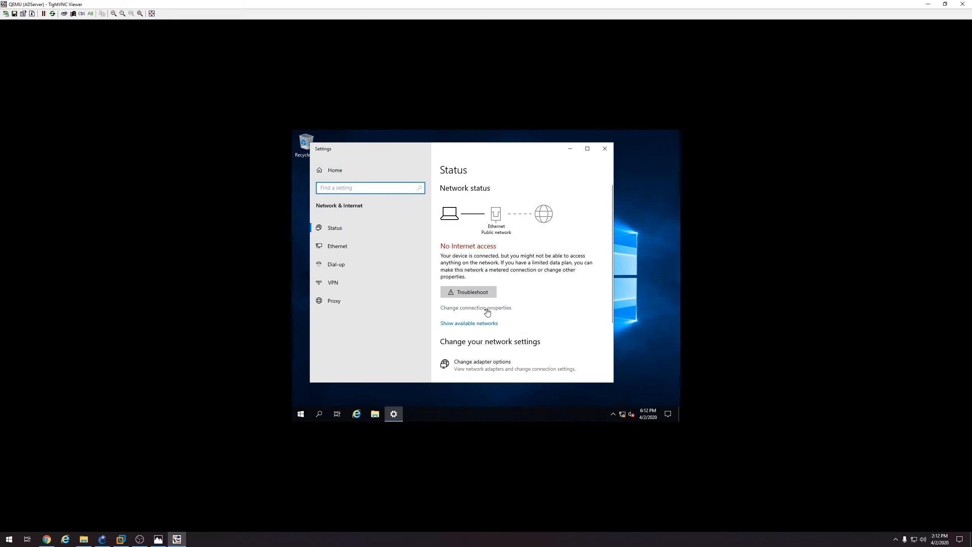
pyautogui.click(487, 358)
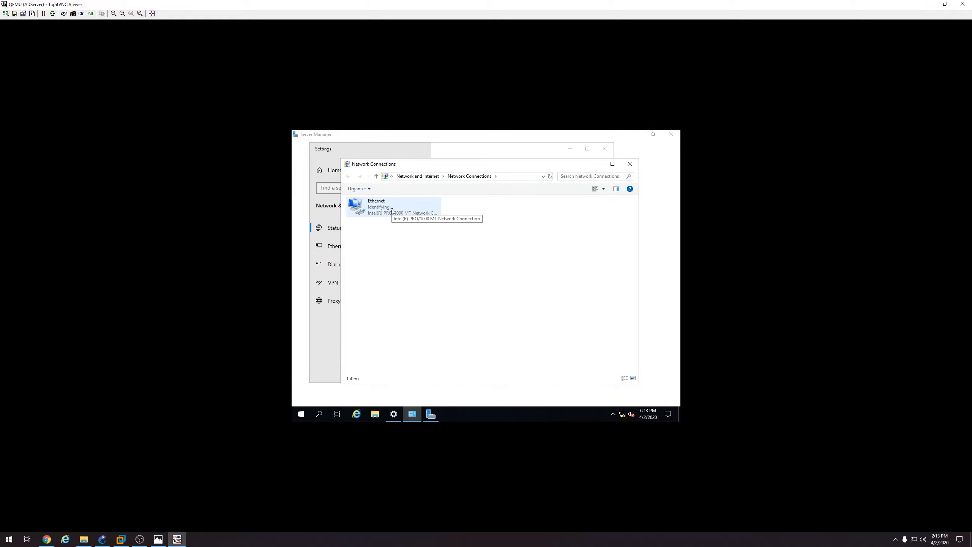
pyautogui.doubleClick(392, 211)
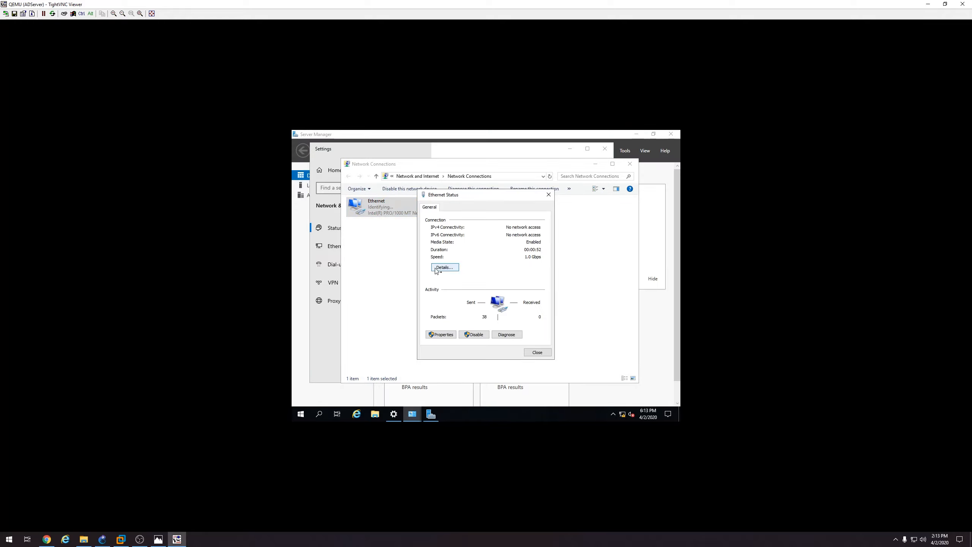
pyautogui.click(446, 334)
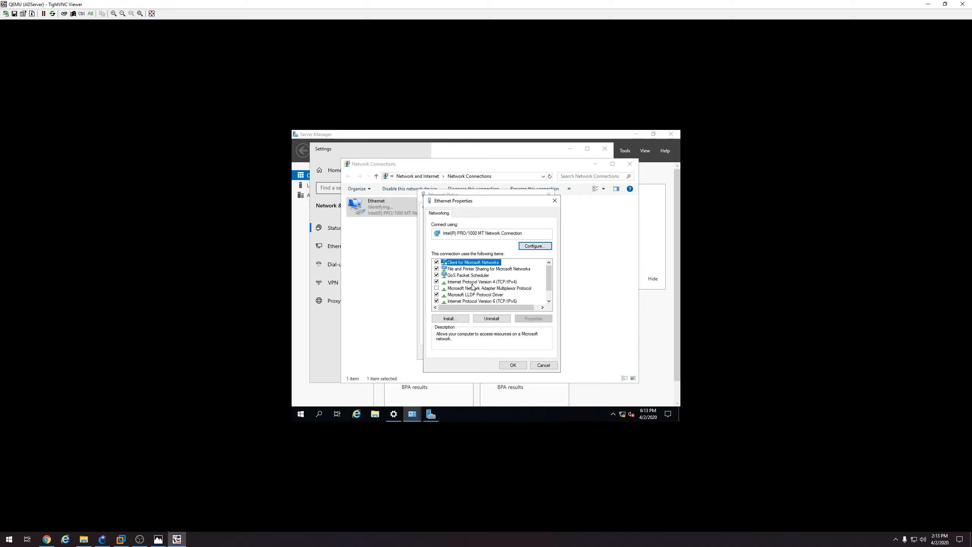
# Give Ethernet a static 172.16.10.x IPv4 address, mask 255.255.255.0, gateway and DNS server per the diagram
pyautogui.doubleClick(473, 283)
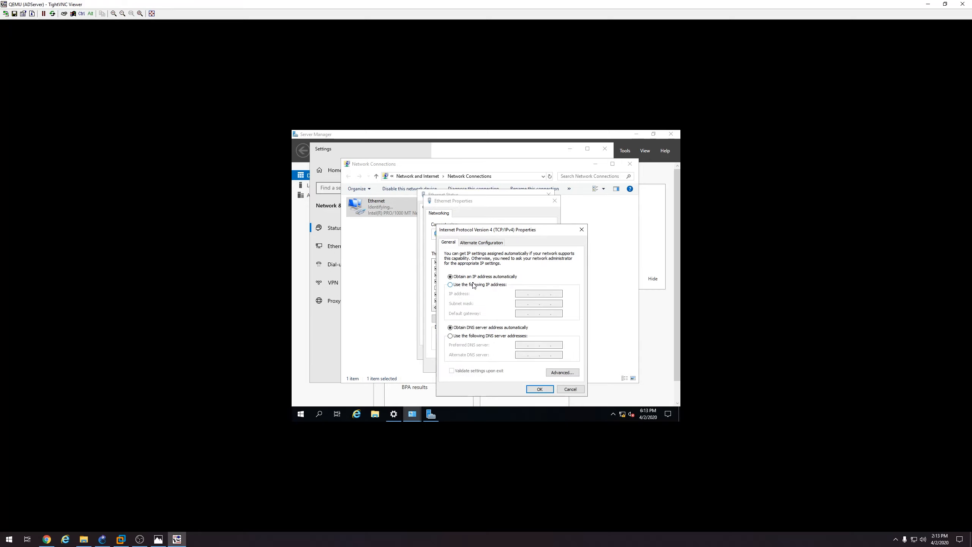
pyautogui.click(474, 285)
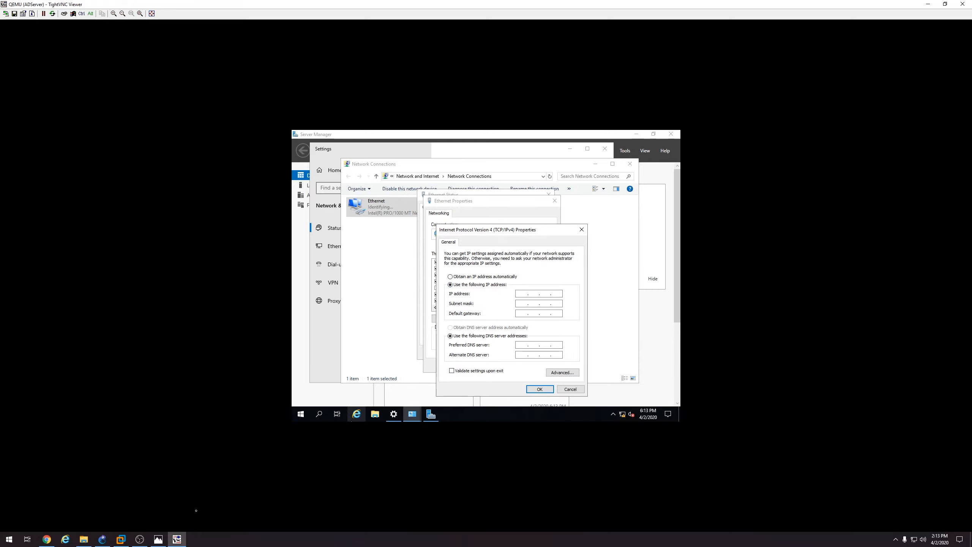
pyautogui.click(164, 540)
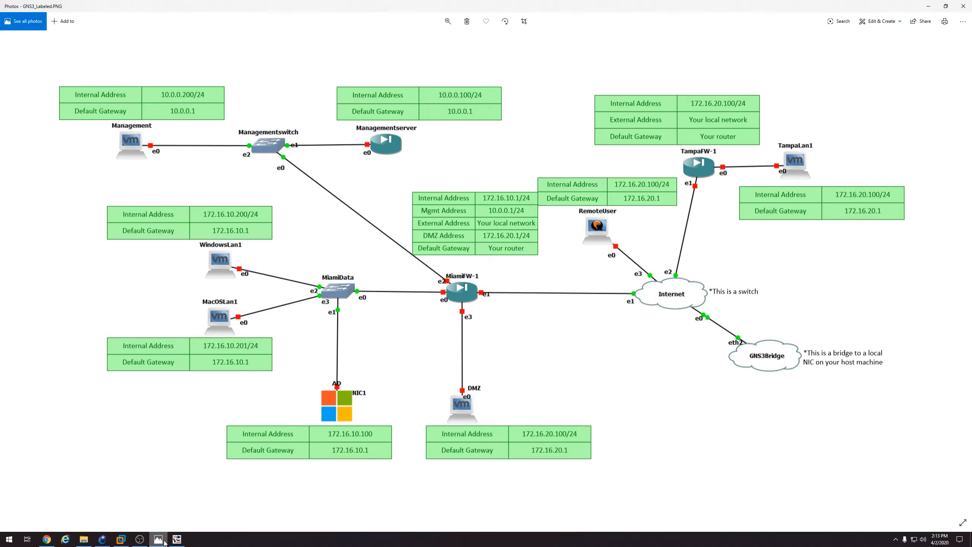
pyautogui.click(177, 540)
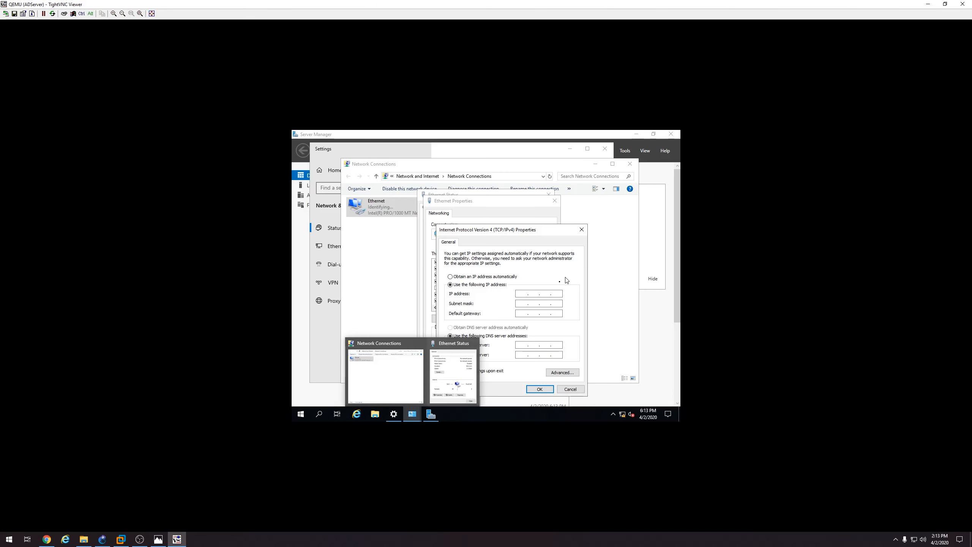
pyautogui.click(523, 294)
pyautogui.write('172.16.10.100')
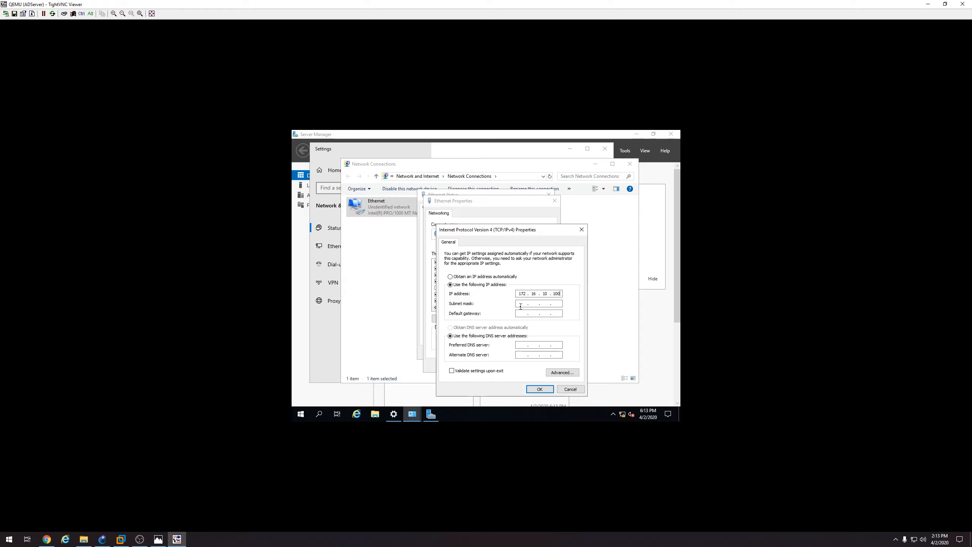
pyautogui.click(520, 304)
pyautogui.click(544, 304)
pyautogui.write('255.255.255.0')
pyautogui.click(534, 346)
pyautogui.click(543, 389)
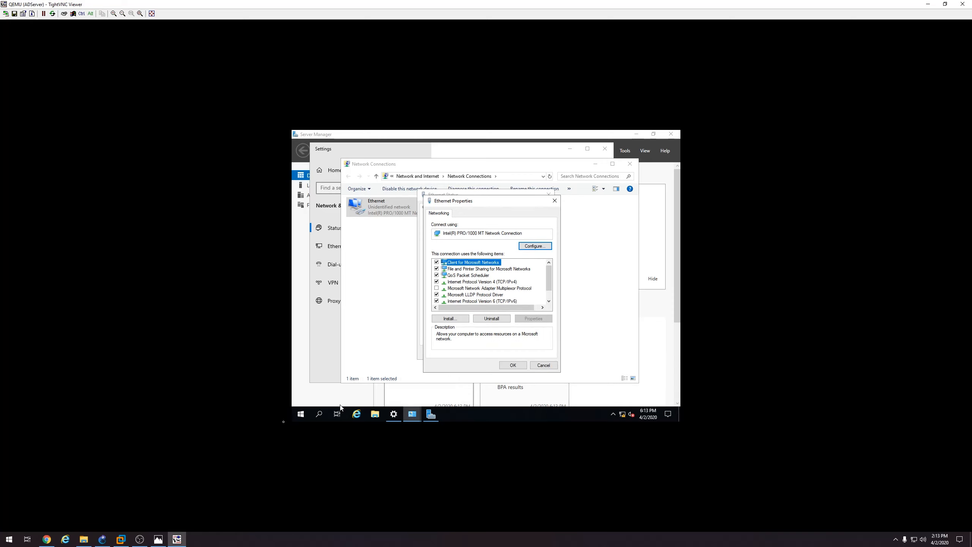
# Recheck the network diagram, then close the Ethernet Properties and Status windows
pyautogui.click(158, 539)
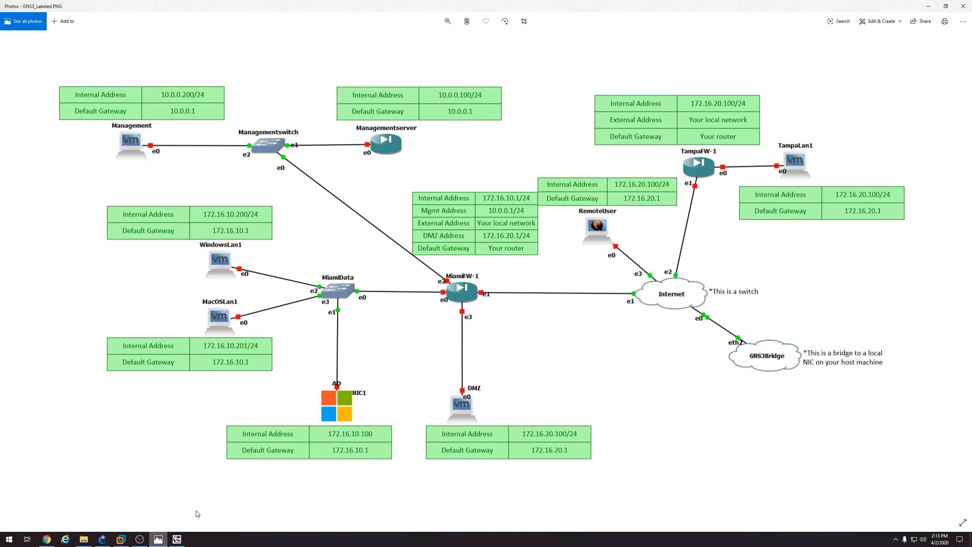
pyautogui.click(177, 539)
pyautogui.click(511, 365)
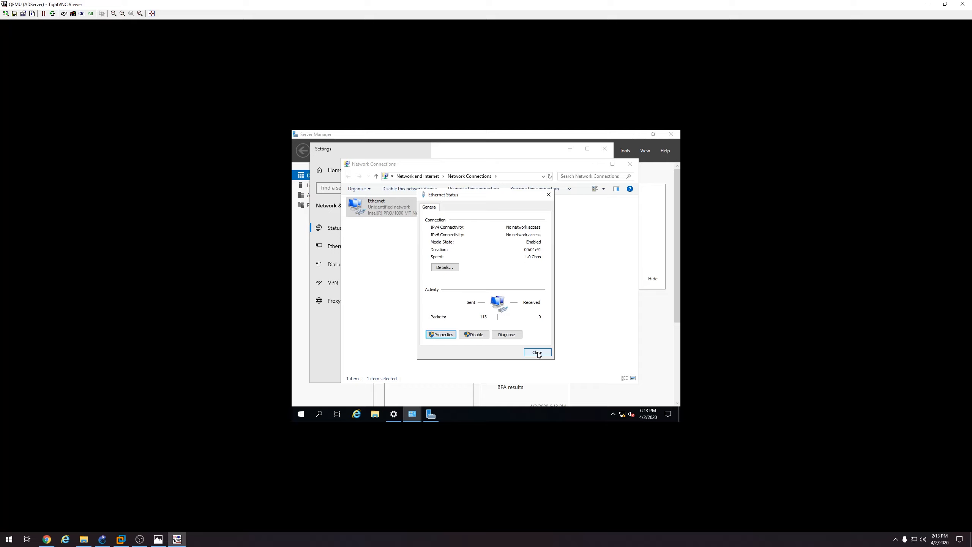
pyautogui.click(537, 353)
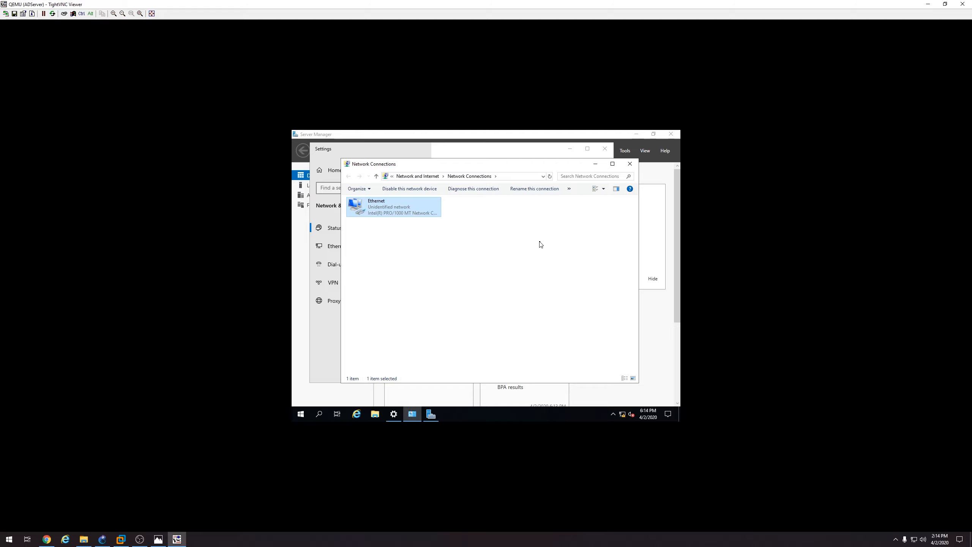
# Close the Network Connections and Settings windows and dismiss the Windows Admin Center notice
pyautogui.click(630, 163)
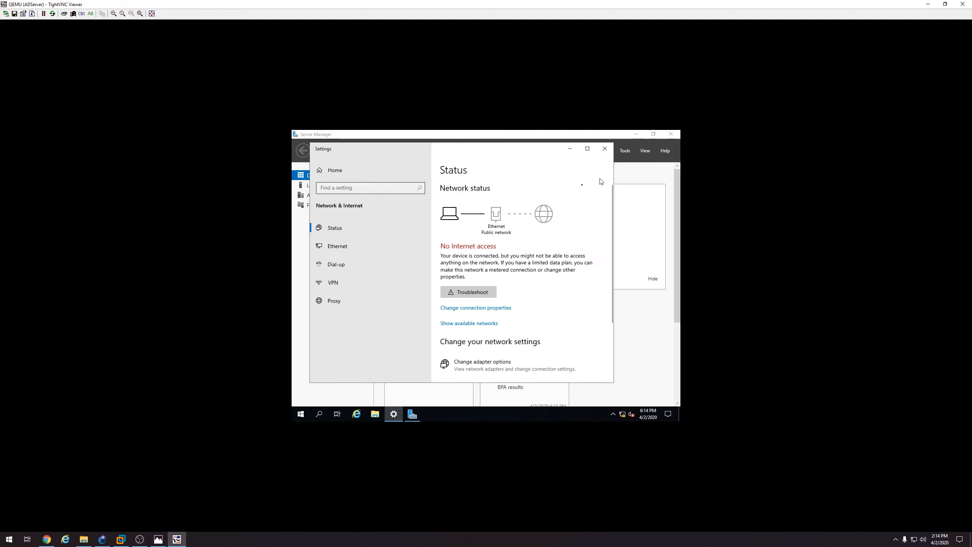
pyautogui.click(605, 149)
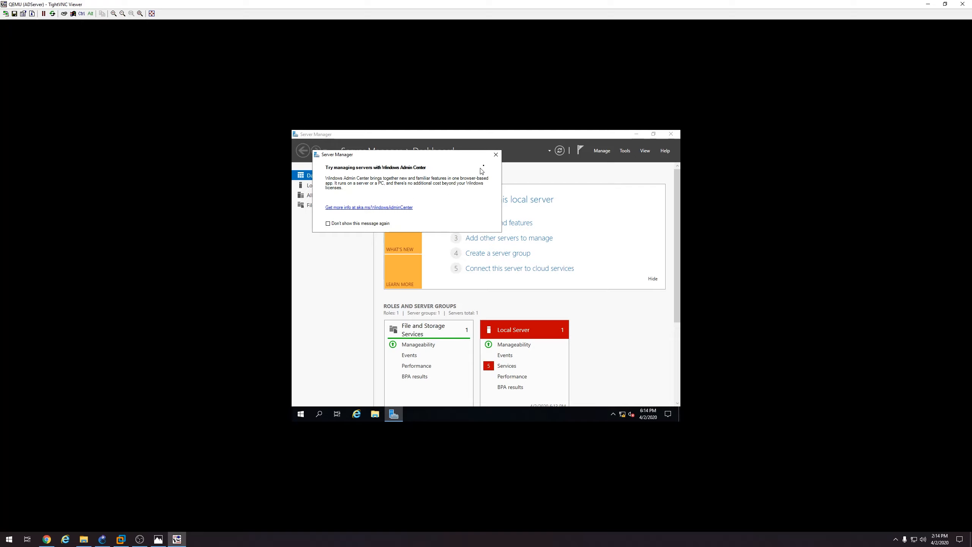
pyautogui.click(496, 155)
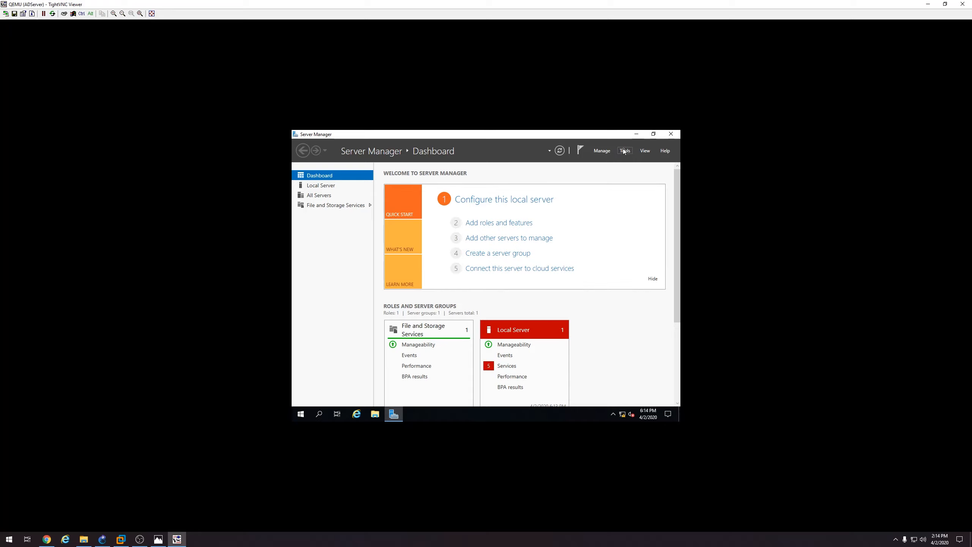
# Run Add Roles and Features on this server, selecting Active Directory Domain Services plus required features, and install
pyautogui.click(604, 154)
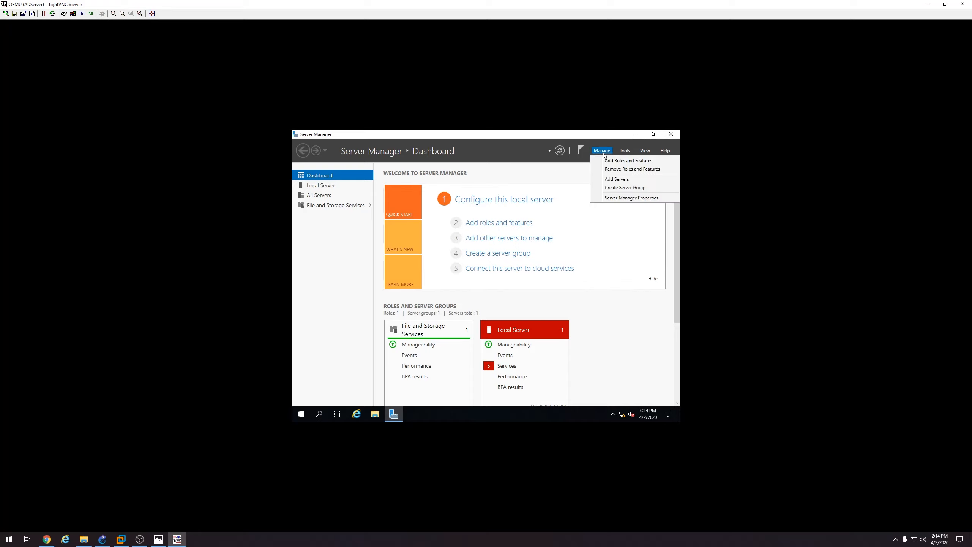
pyautogui.click(604, 161)
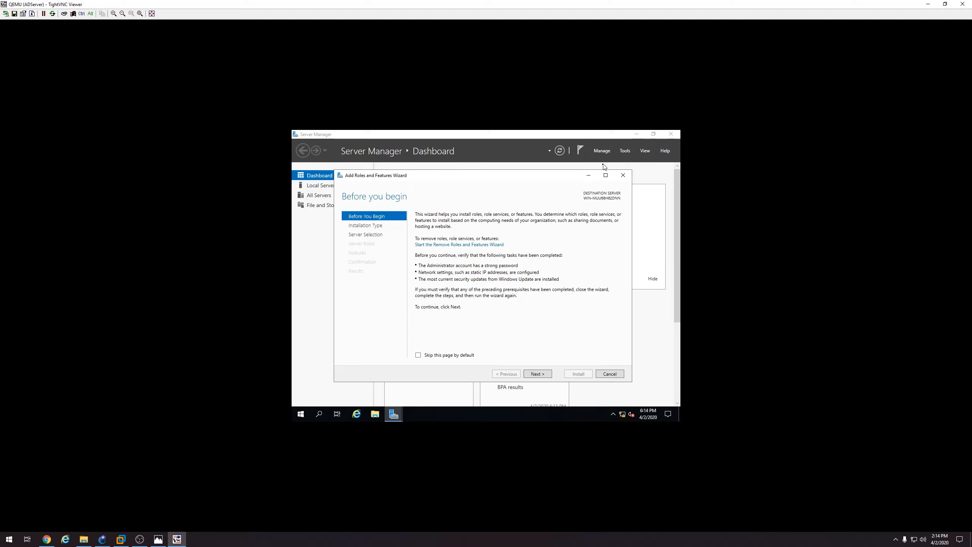
pyautogui.click(541, 377)
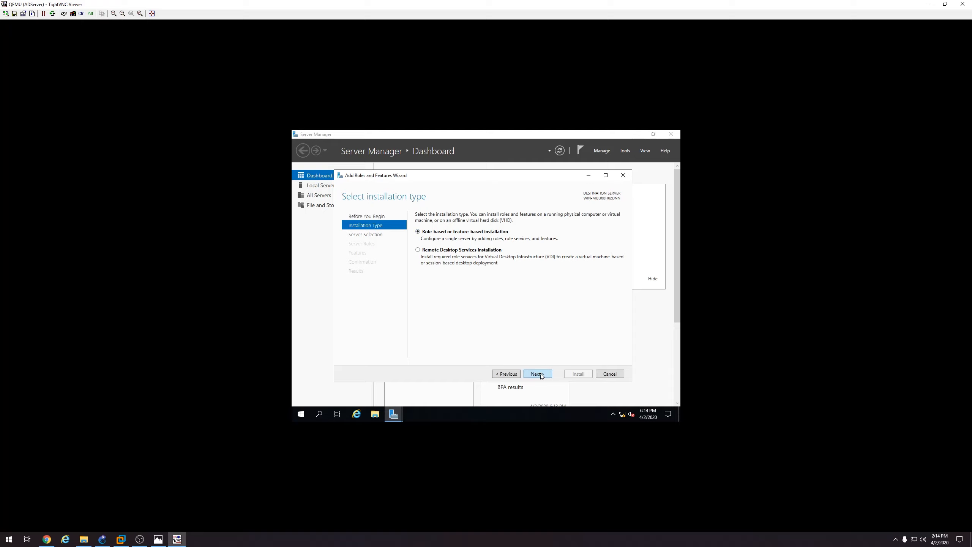
pyautogui.click(541, 376)
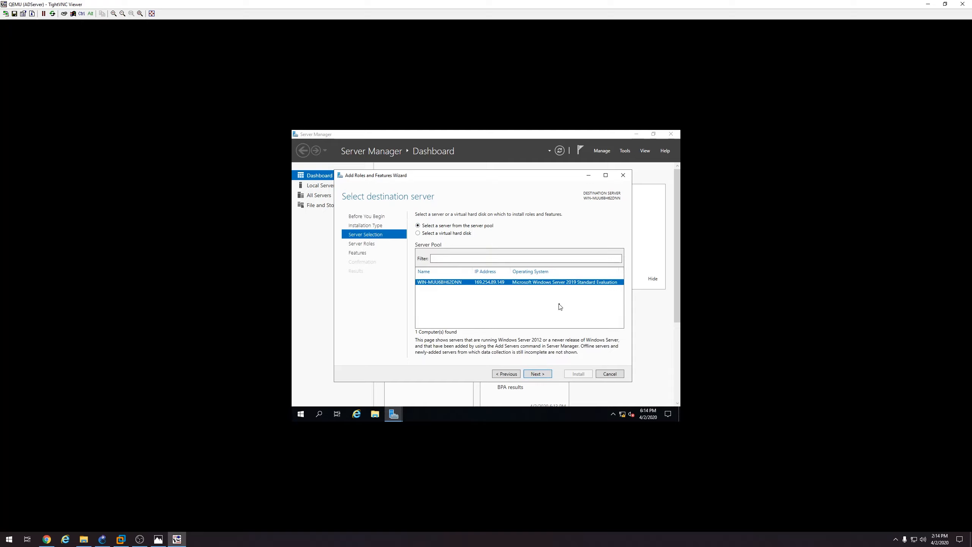
pyautogui.click(537, 375)
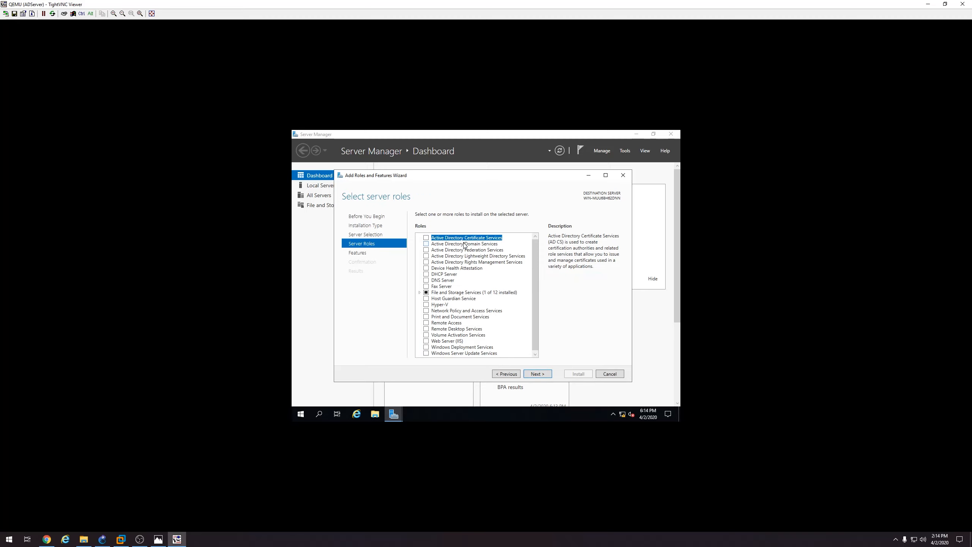
pyautogui.click(427, 244)
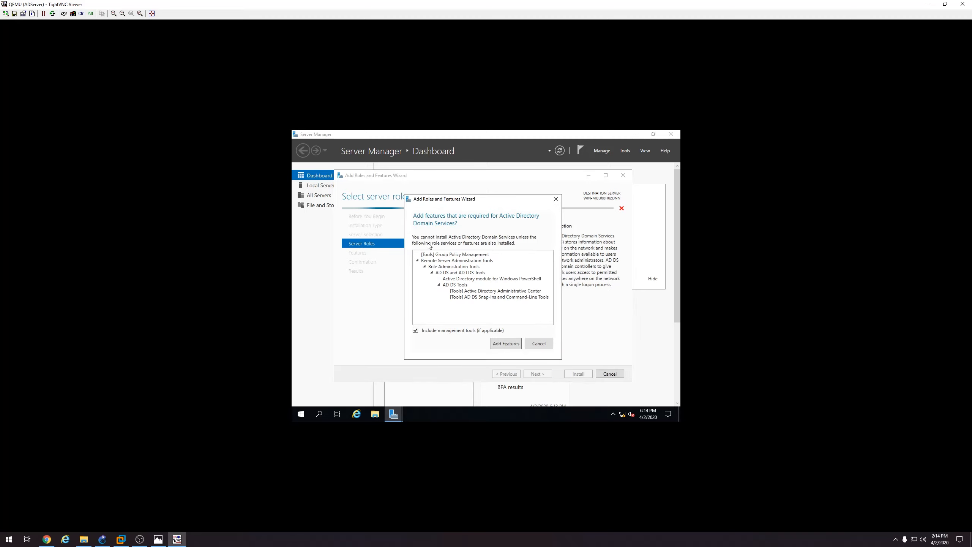
pyautogui.click(506, 343)
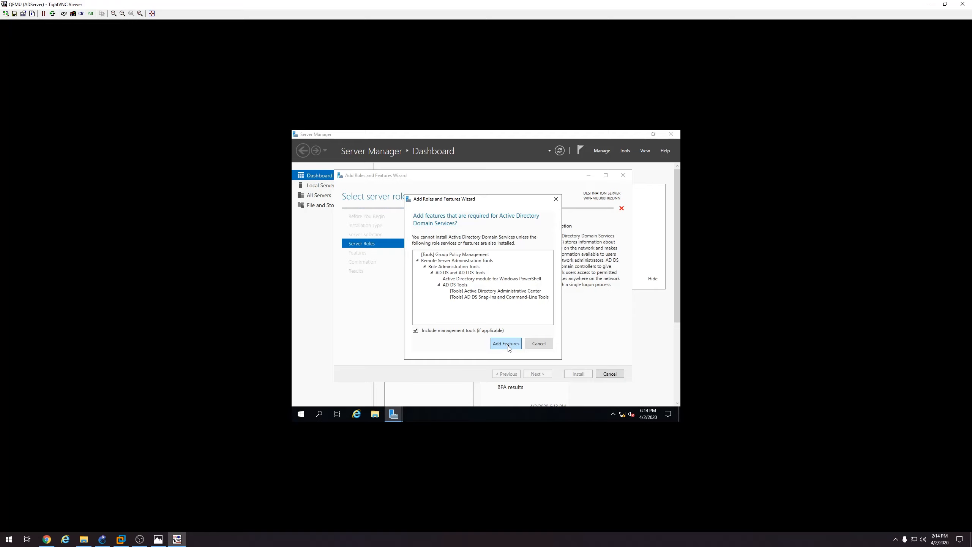
pyautogui.click(543, 375)
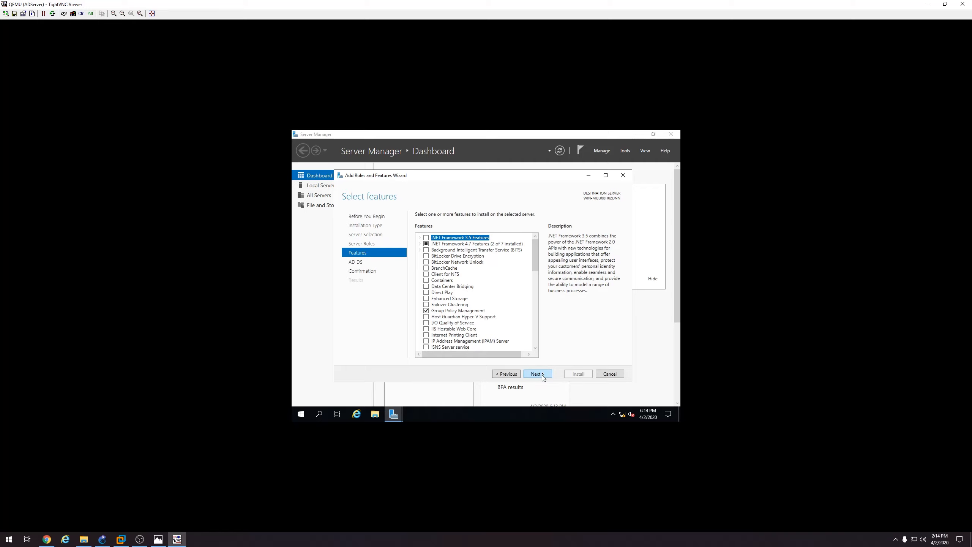
pyautogui.click(543, 375)
pyautogui.click(541, 373)
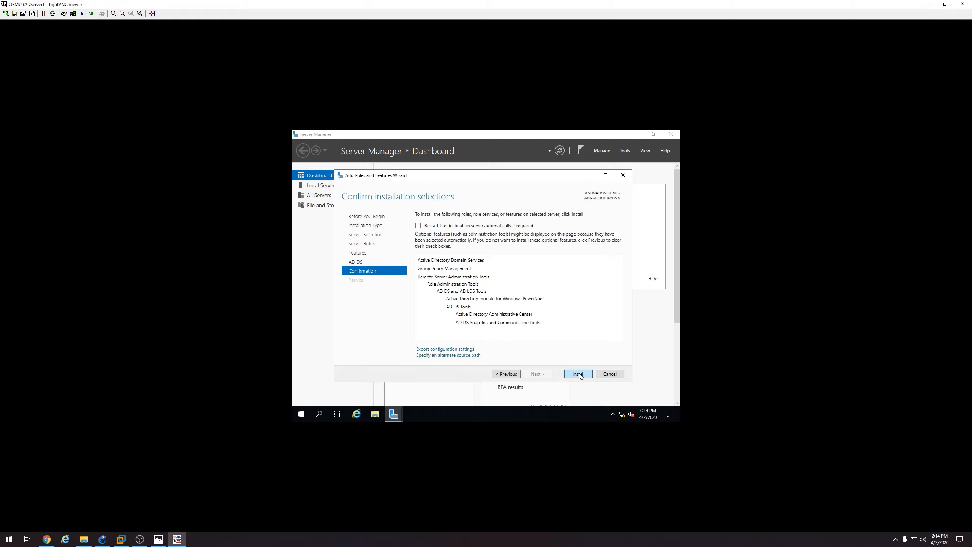
pyautogui.click(578, 374)
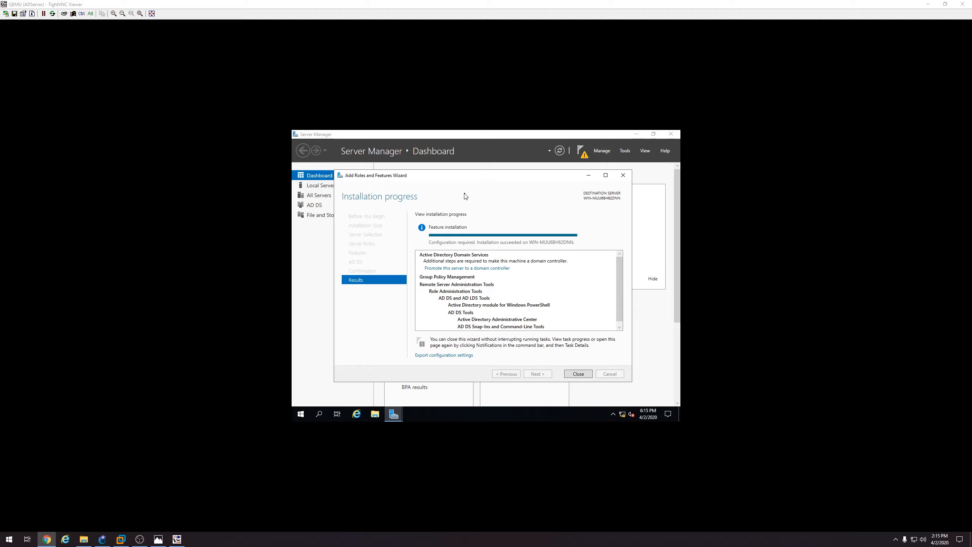
# Close the finished installation wizard and start promoting the server to a domain controller
pyautogui.click(578, 374)
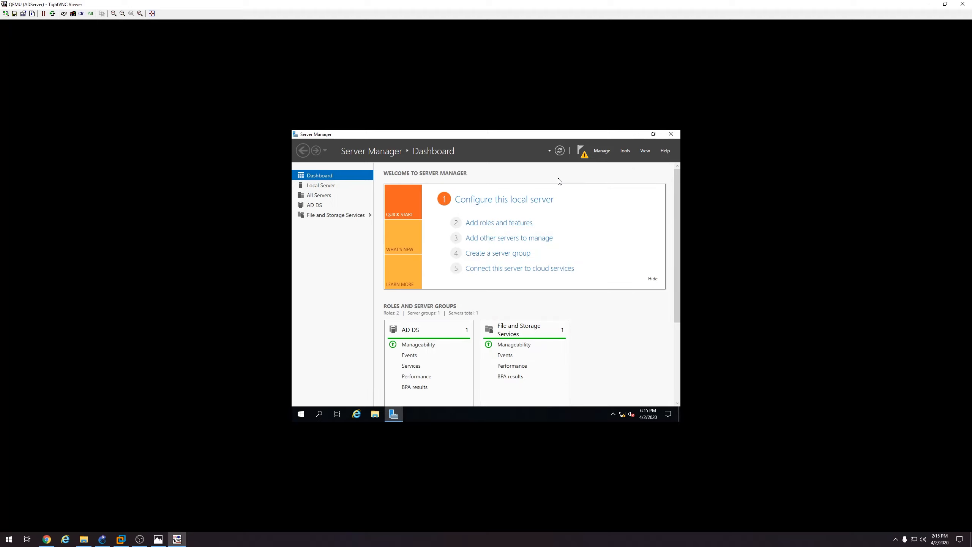
pyautogui.click(580, 150)
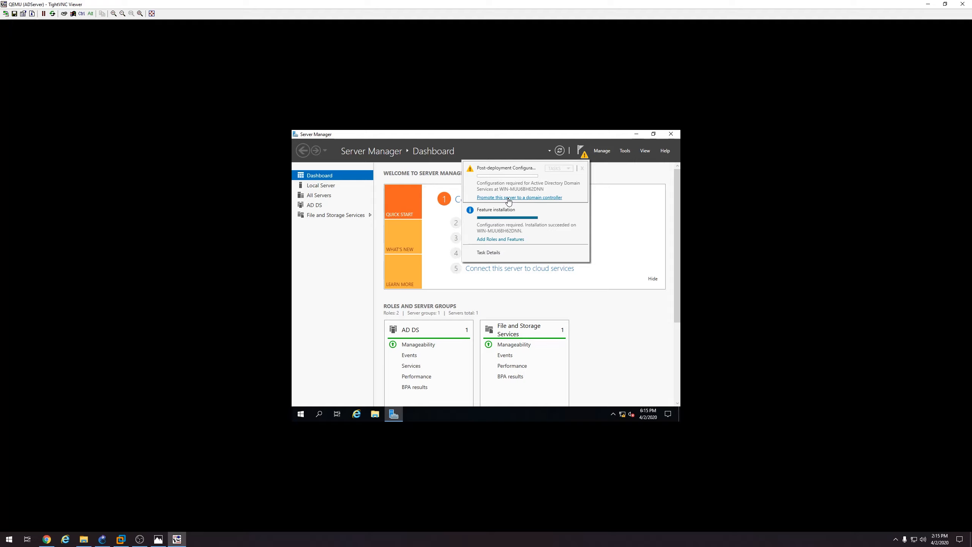
pyautogui.click(506, 198)
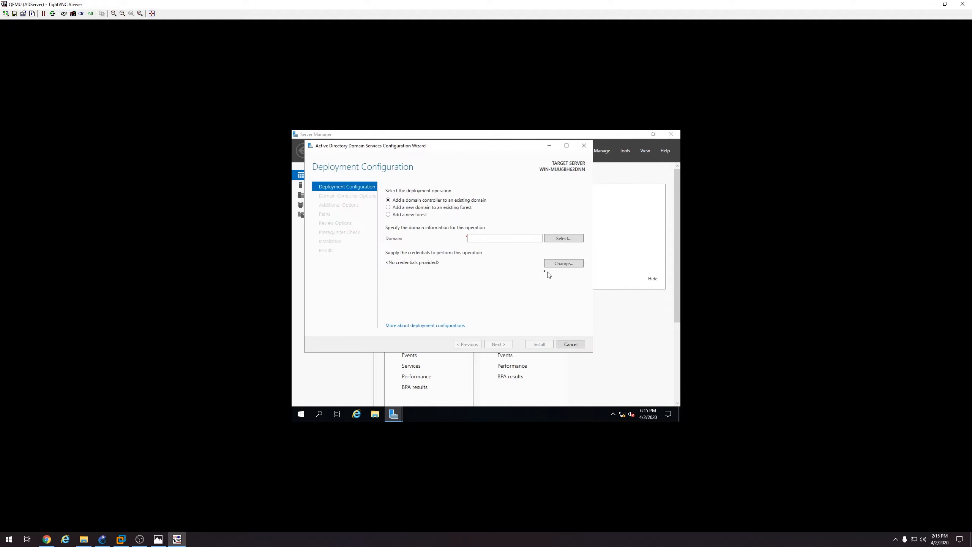
# Add a new forest with root domain name checkpoint.local
pyautogui.click(421, 217)
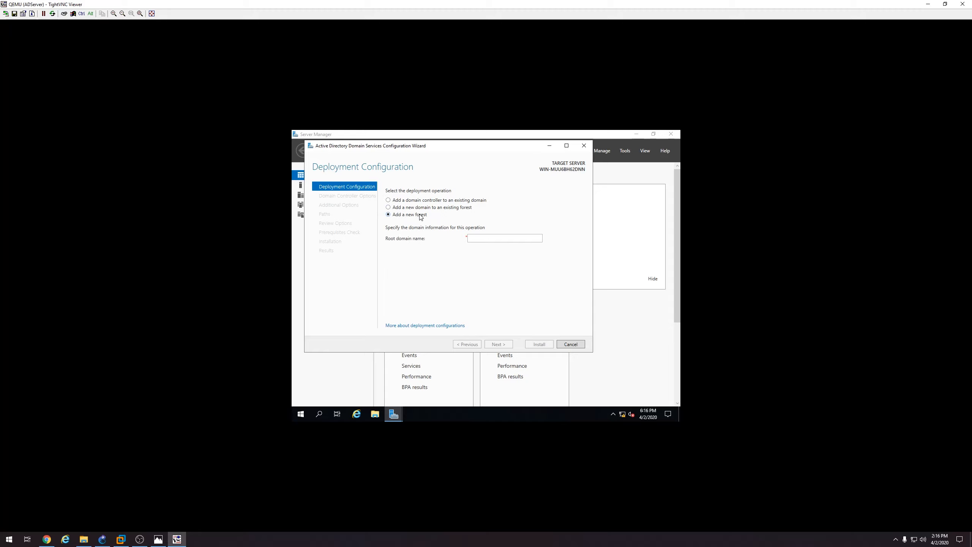
pyautogui.click(479, 238)
pyautogui.write('checkpoint')
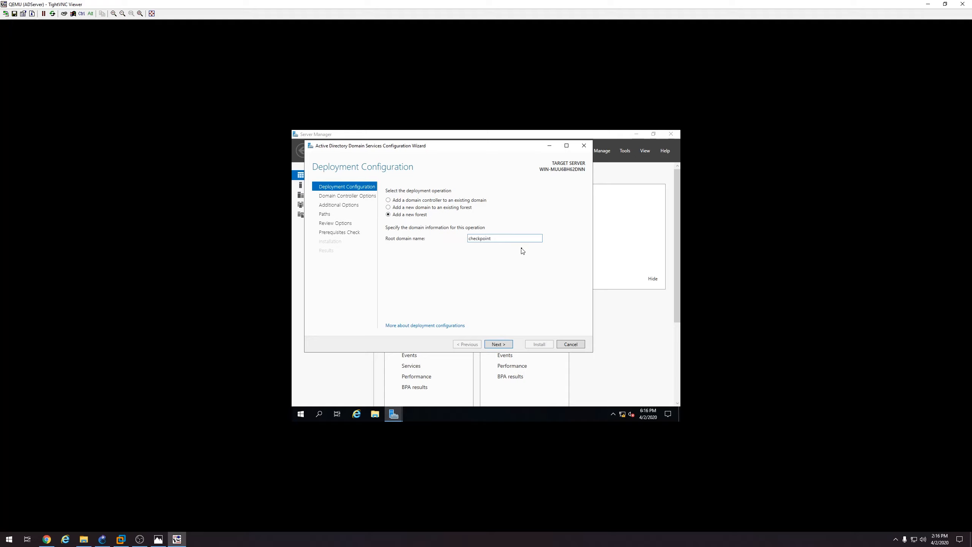
pyautogui.write('.local')
pyautogui.click(498, 344)
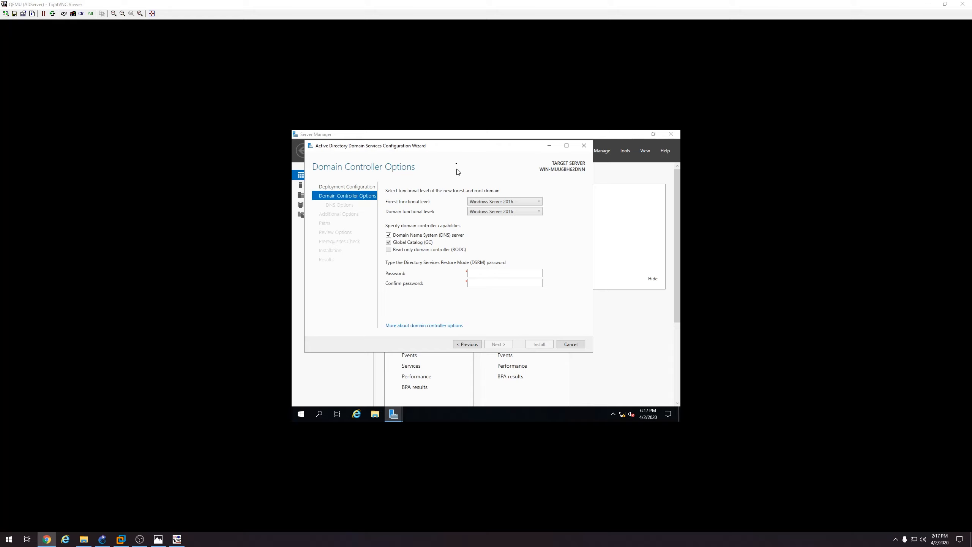
# Enter and confirm the Directory Services Restore Mode password
pyautogui.click(484, 273)
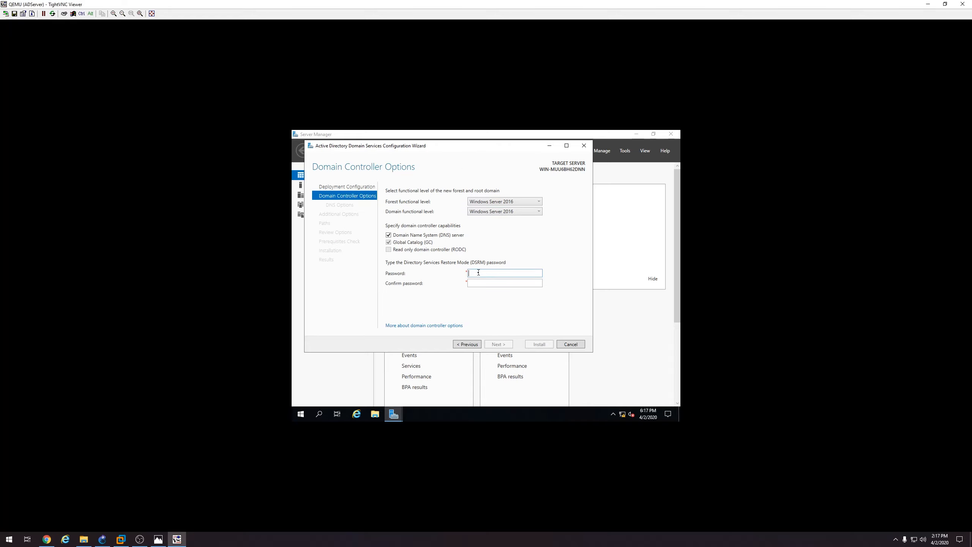
pyautogui.write('P@ssw0rd12345')
pyautogui.press('Tab')
pyautogui.write('P@ssw0rd12345')
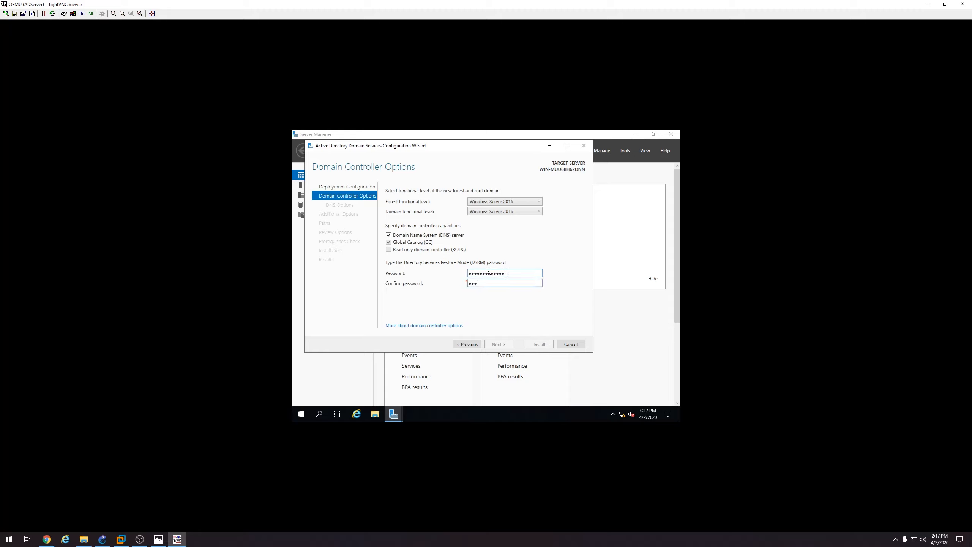
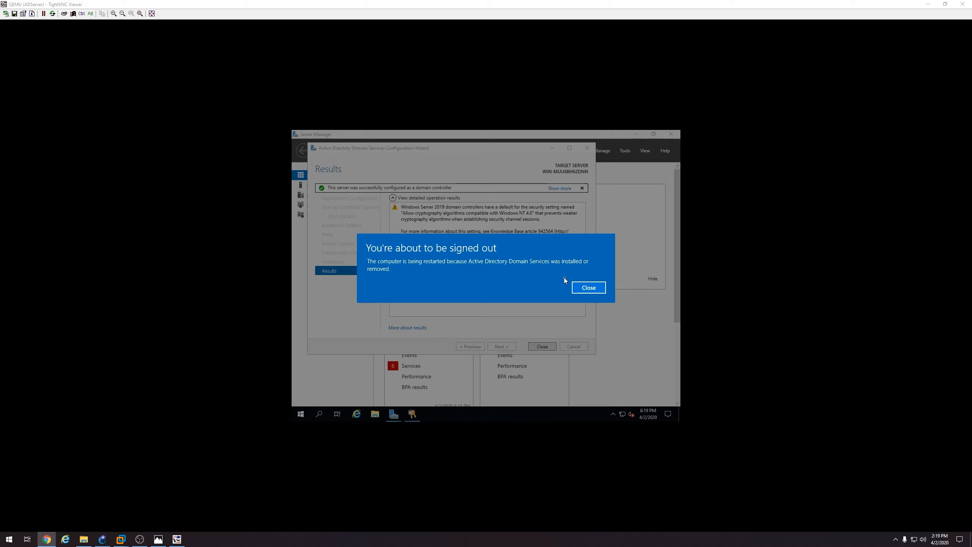
# Dismiss the sign-out notice and close the completed AD DS Configuration Wizard
pyautogui.click(588, 287)
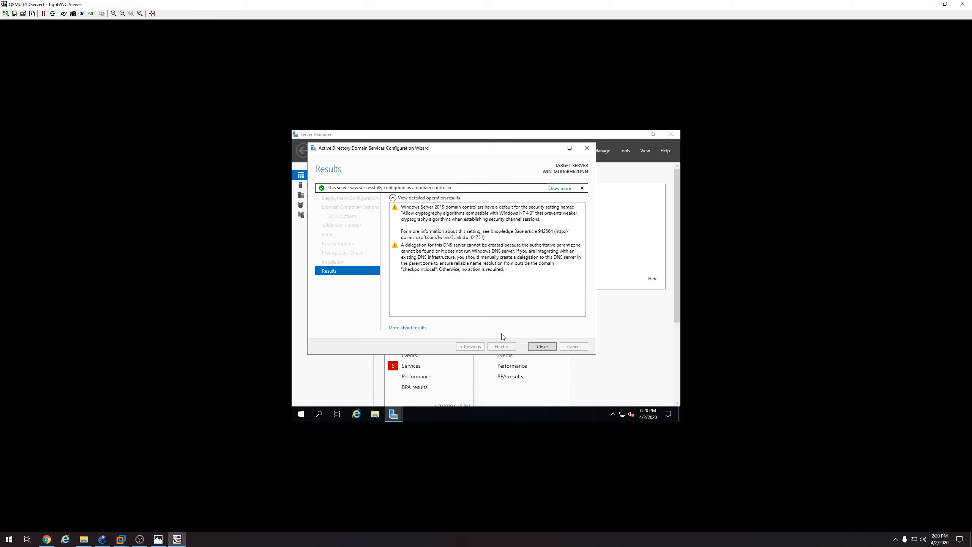
pyautogui.click(548, 347)
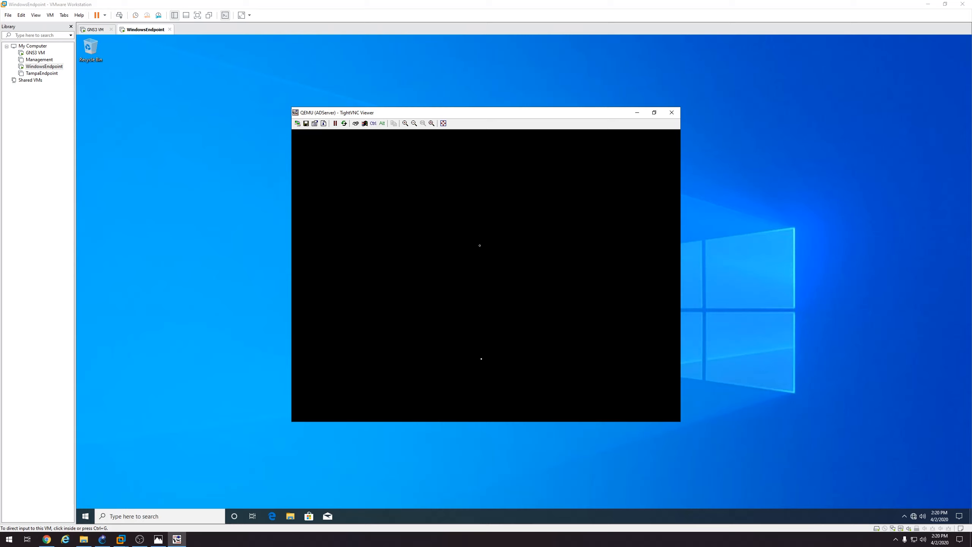
# Bring up the ADServer TightVNC console from GNS3 and send Ctrl+Alt+Del to reach sign-in
pyautogui.click(102, 539)
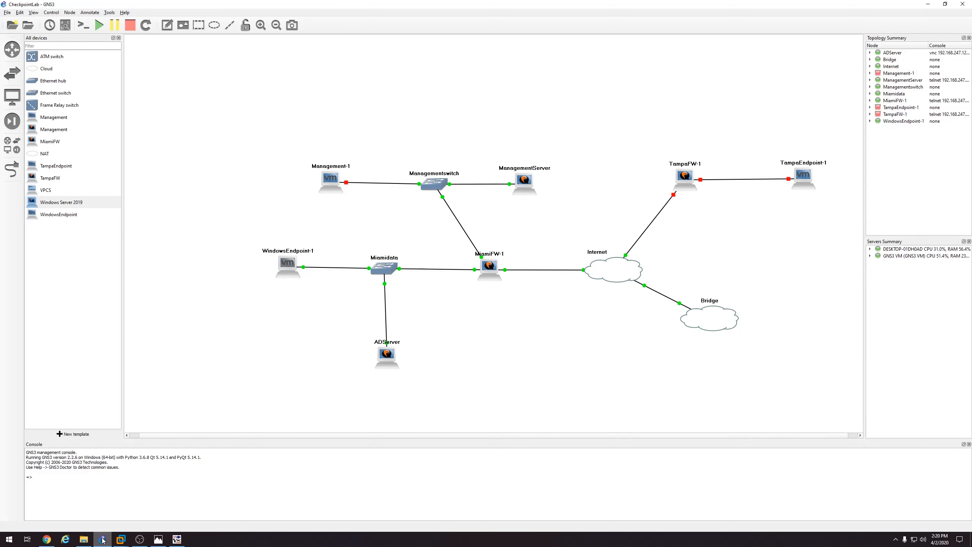
pyautogui.moveTo(488, 271)
pyautogui.moveTo(286, 266)
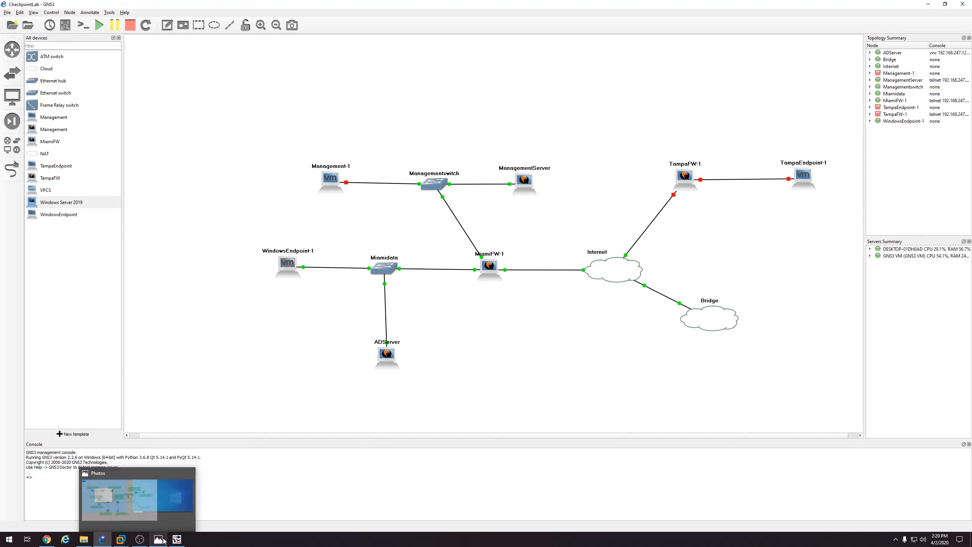
pyautogui.click(178, 539)
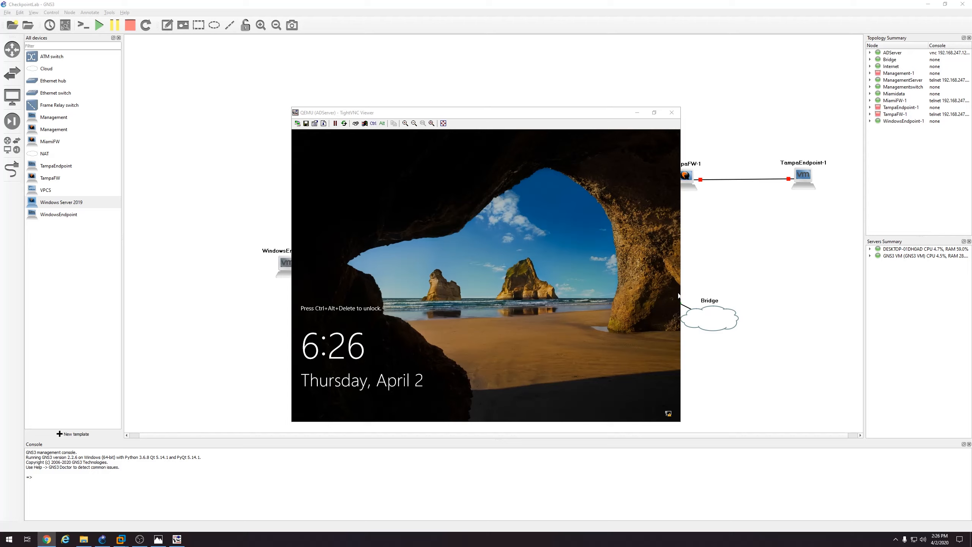
pyautogui.moveTo(563, 117); pyautogui.dragTo(562, 114)
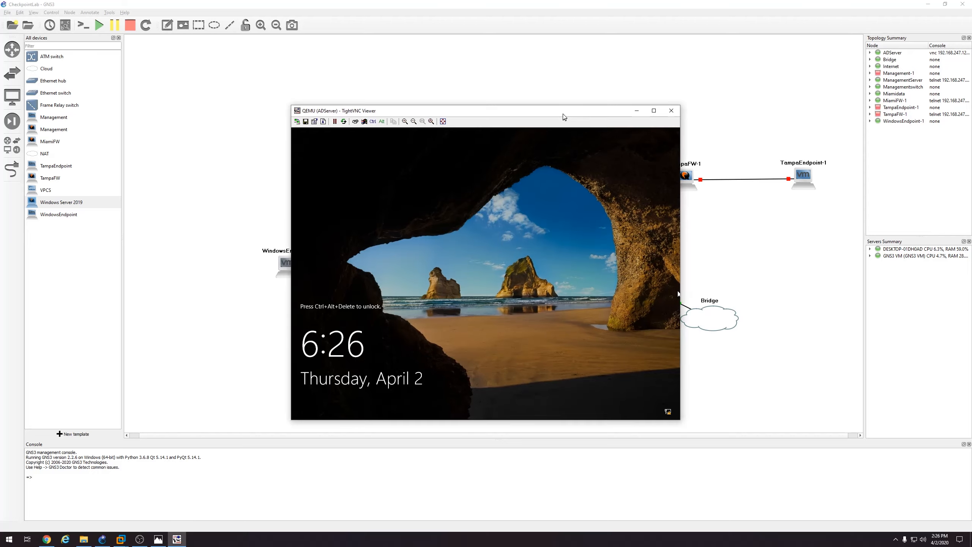
pyautogui.click(354, 122)
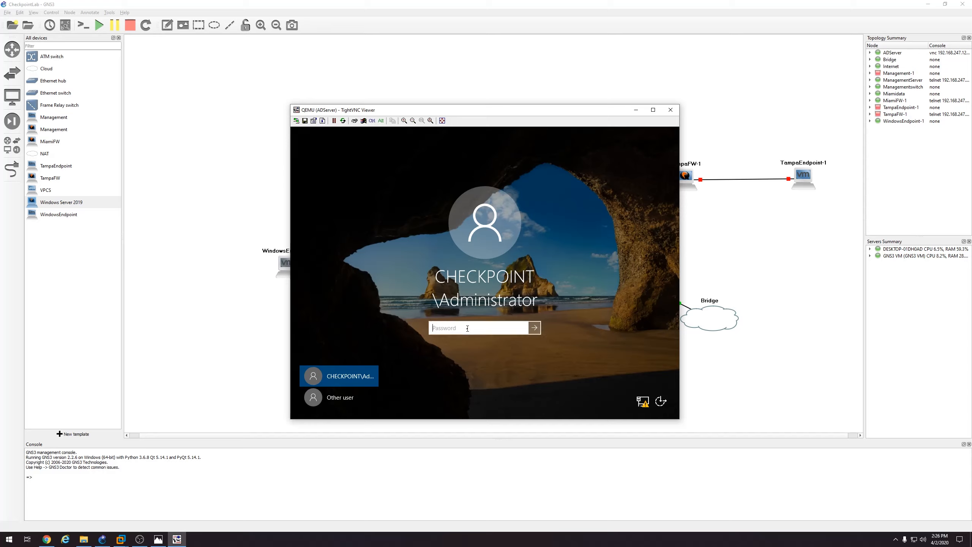
# Sign in with the administrator password, decline network discovery, and dismiss the Windows Admin Center prompt
pyautogui.write('•••••••••••••')
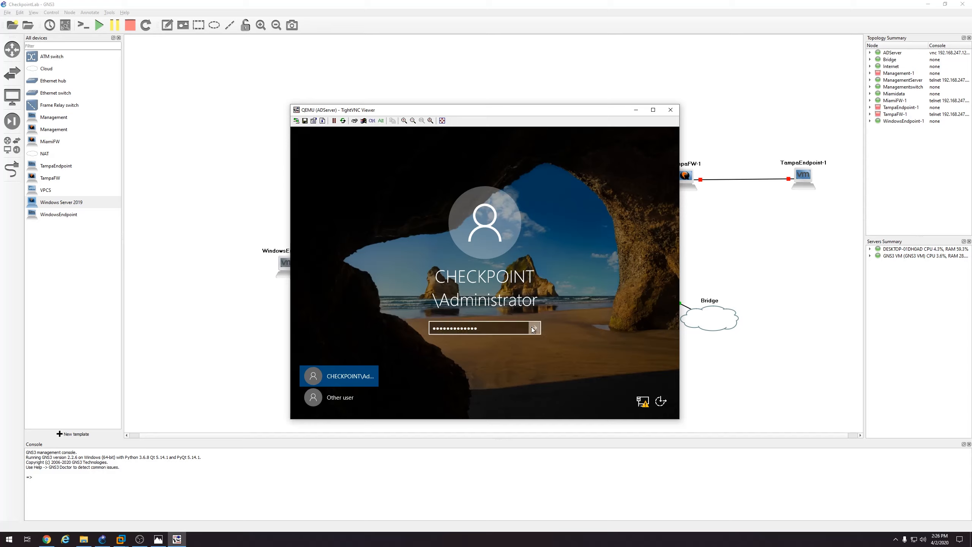
pyautogui.click(533, 328)
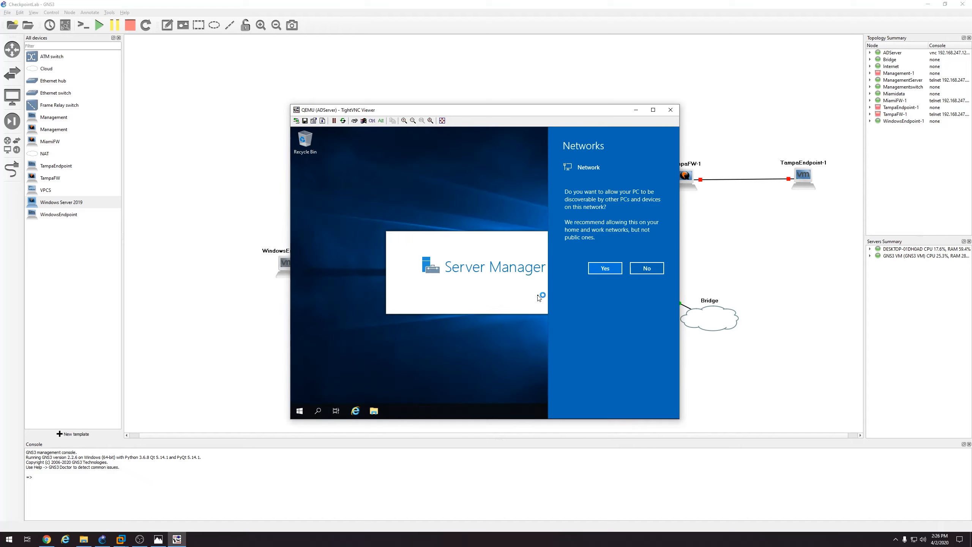
pyautogui.click(636, 268)
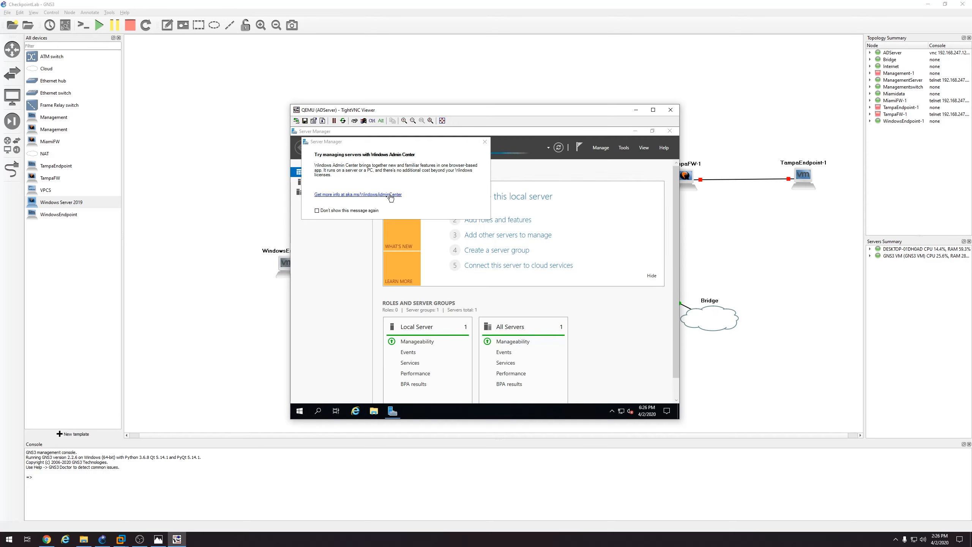
pyautogui.click(484, 141)
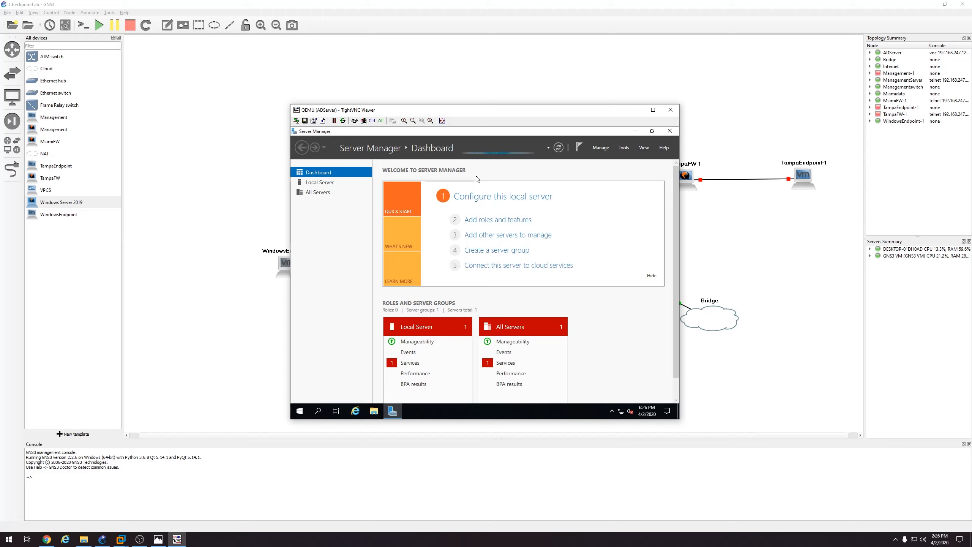
# Open Active Directory Users and Computers, select checkpoint.local's Users container, and start a New User
pyautogui.click(622, 148)
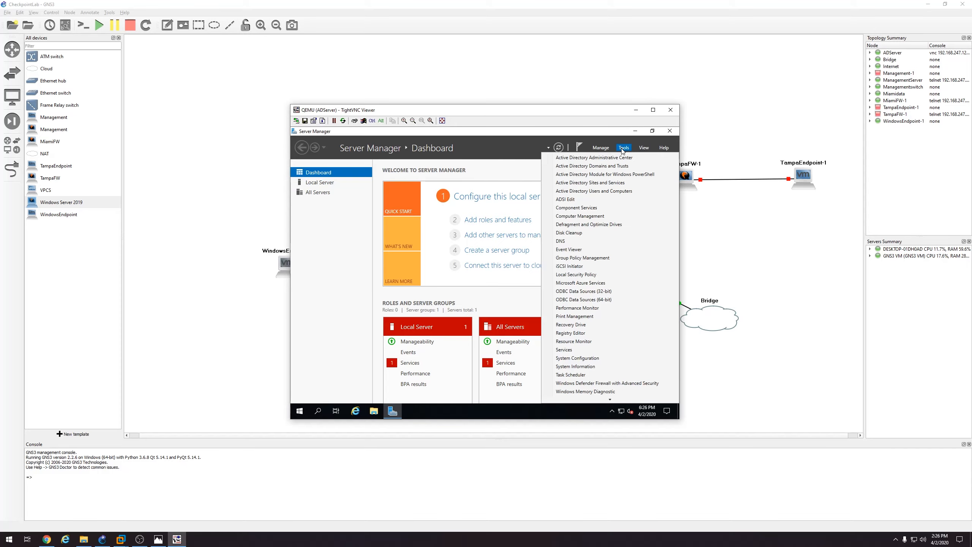
pyautogui.click(588, 191)
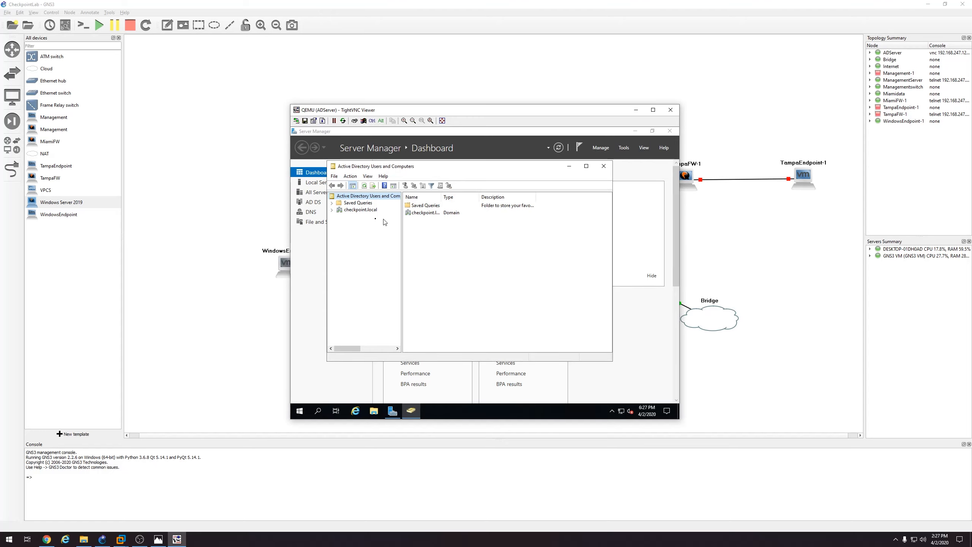
pyautogui.click(332, 210)
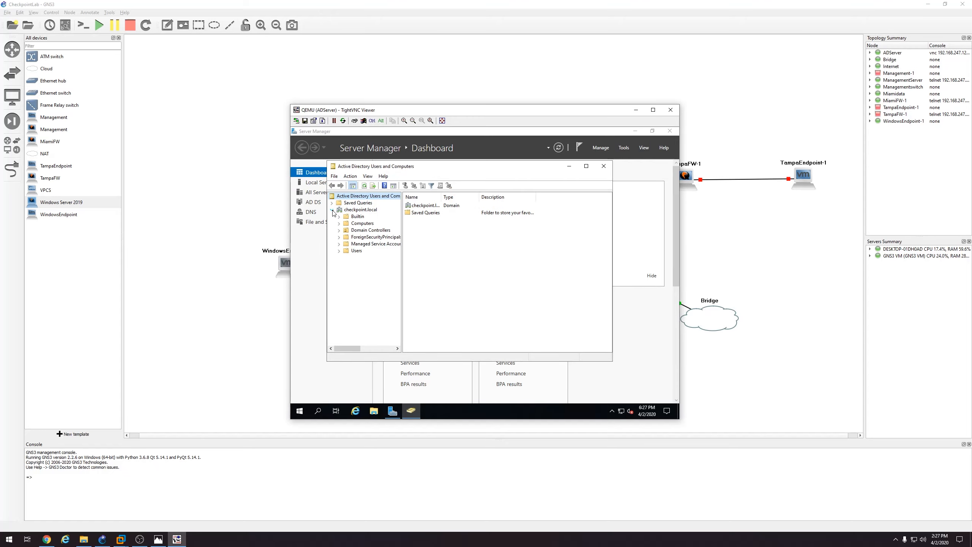
pyautogui.click(354, 251)
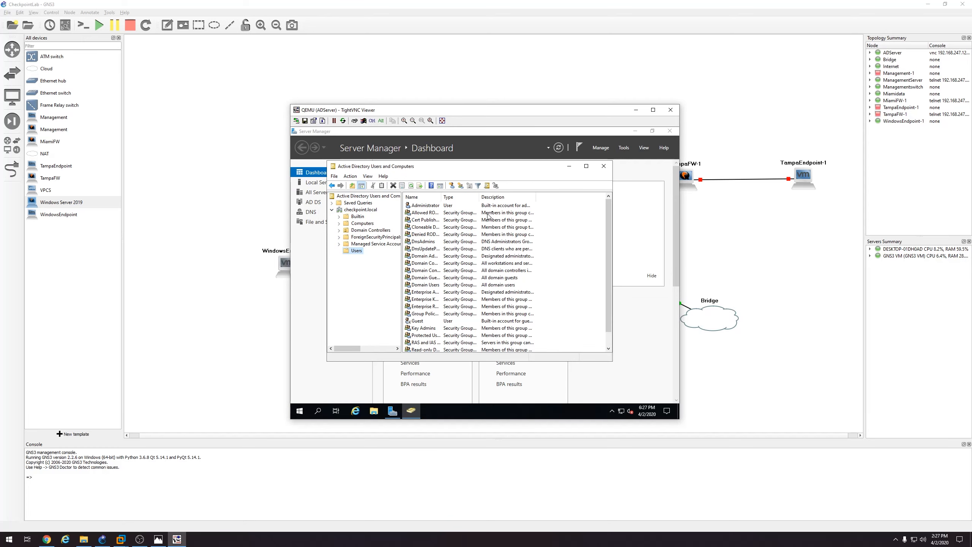
pyautogui.scroll(-1, 575, 221)
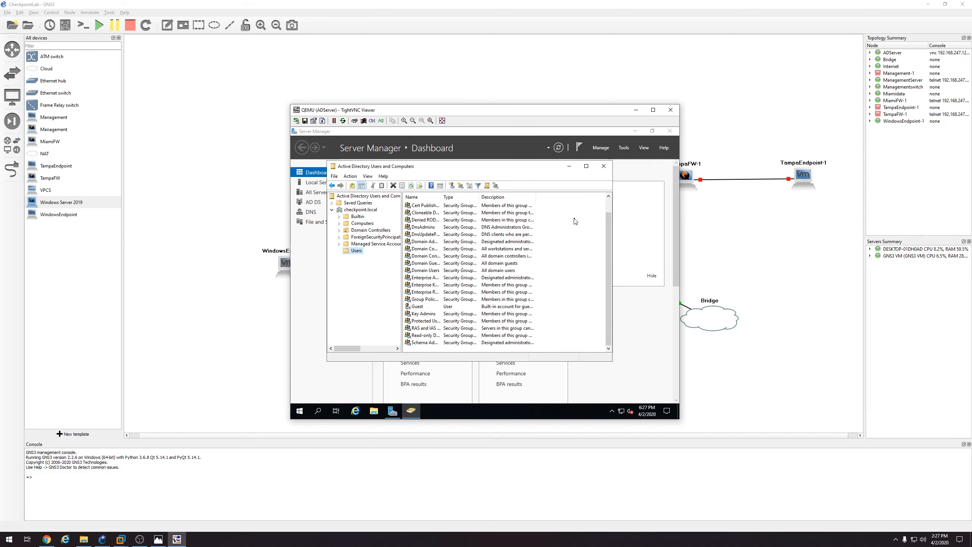
pyautogui.scroll(1, 575, 221)
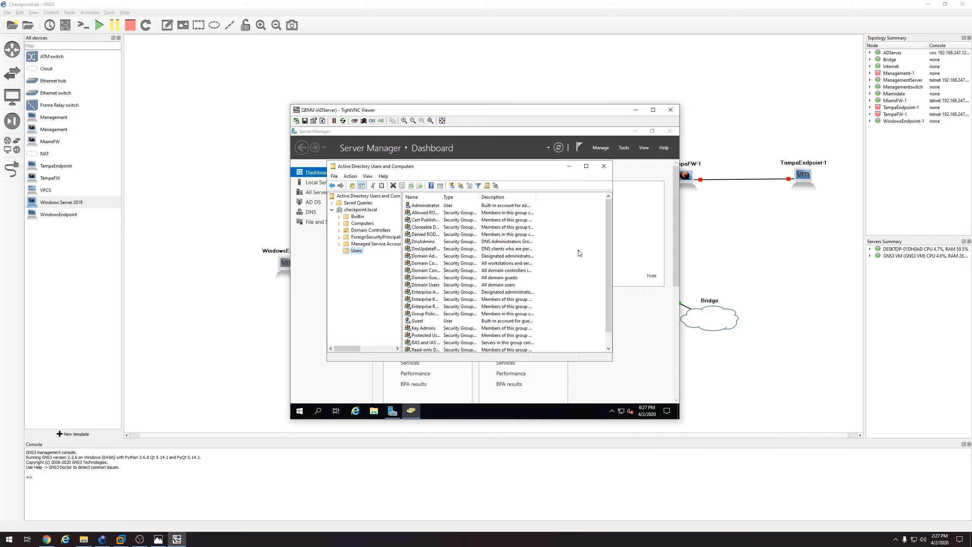
pyautogui.rightClick(578, 252)
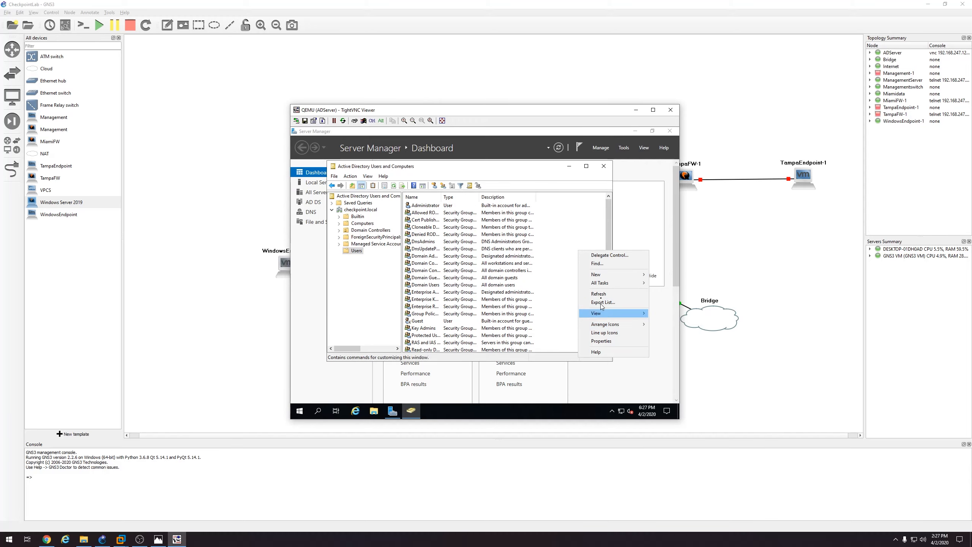
pyautogui.moveTo(601, 278)
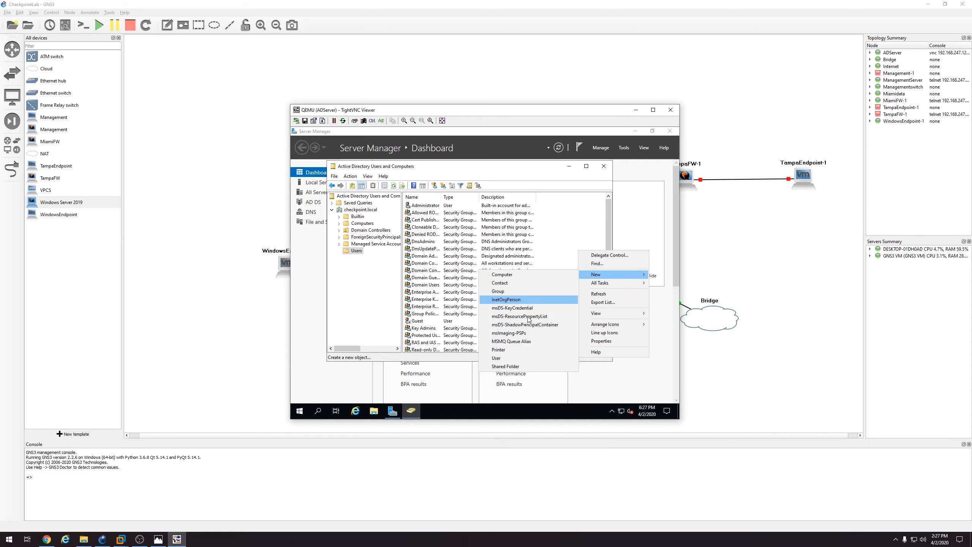
pyautogui.click(512, 359)
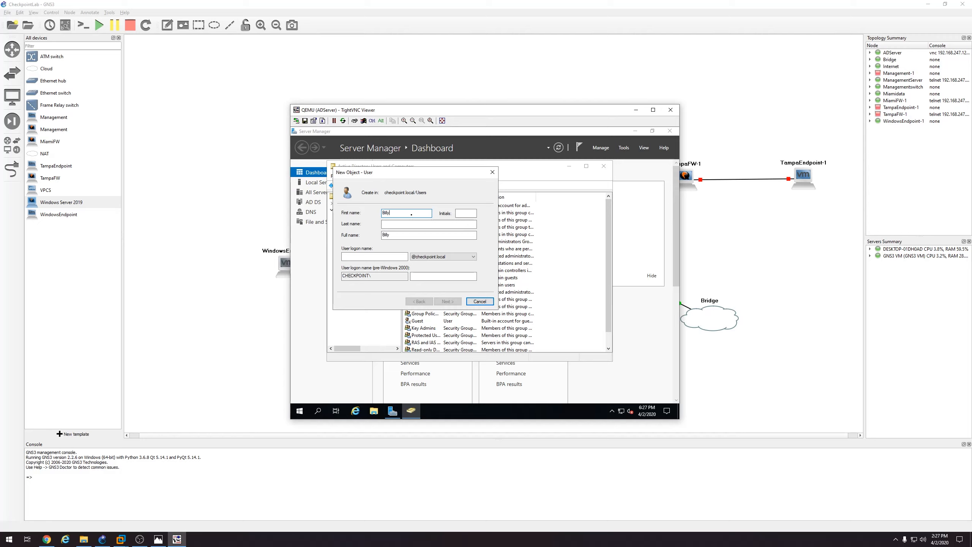
# Enter the new user's last name and logon name, then continue to the password page
pyautogui.press('Tab')
pyautogui.write('Martin')
pyautogui.click(388, 259)
pyautogui.write('b')
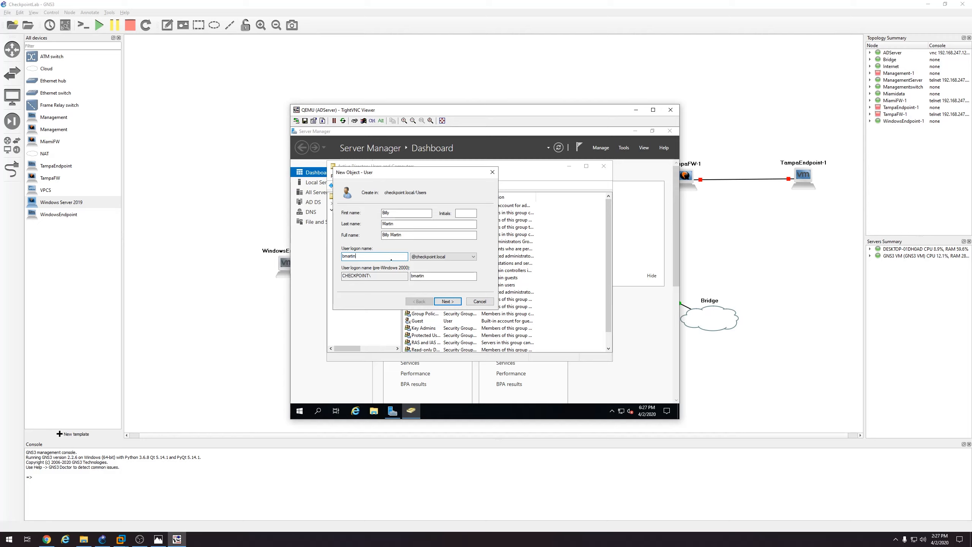
pyautogui.click(446, 302)
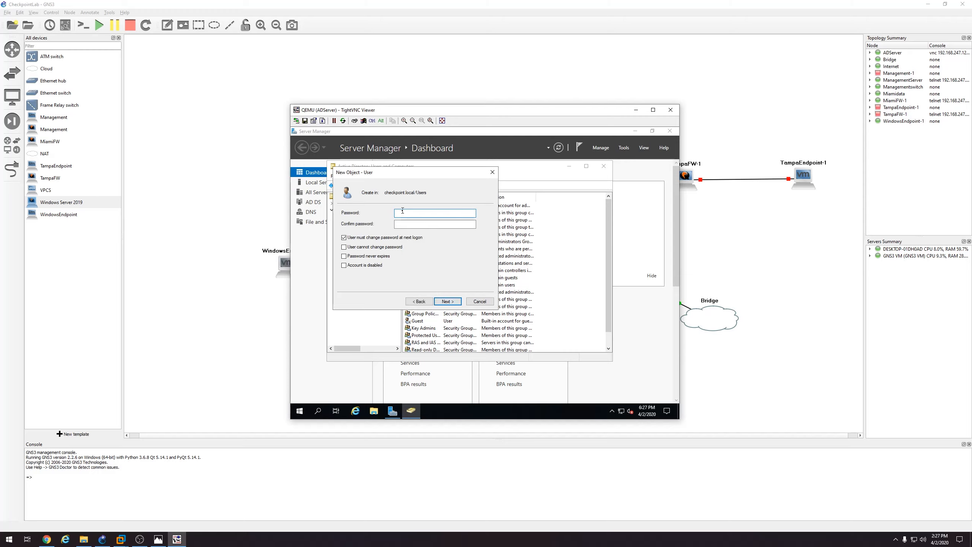
# Set a password the user cannot change and that never expires, and create the account
pyautogui.write('*************************')
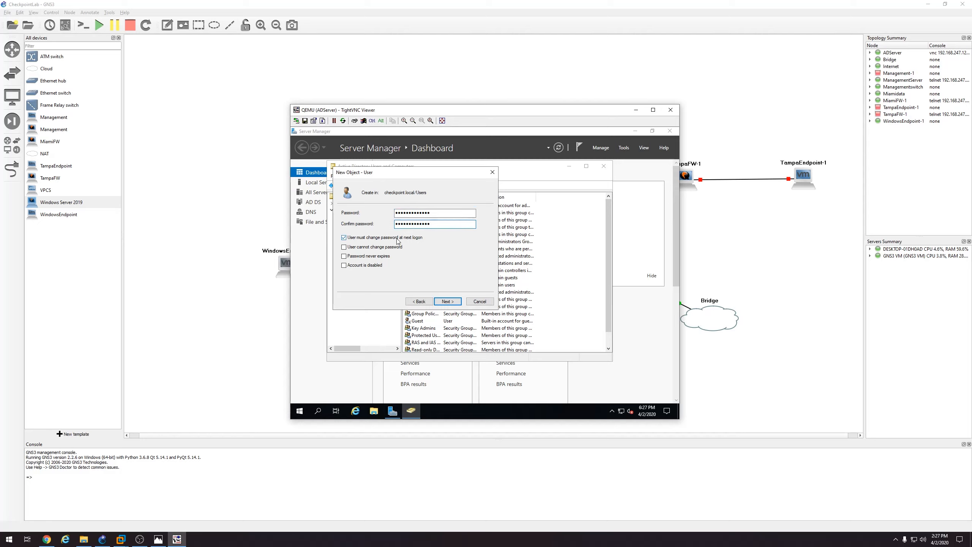
pyautogui.click(398, 238)
pyautogui.click(390, 248)
pyautogui.click(379, 256)
pyautogui.click(444, 302)
pyautogui.click(445, 301)
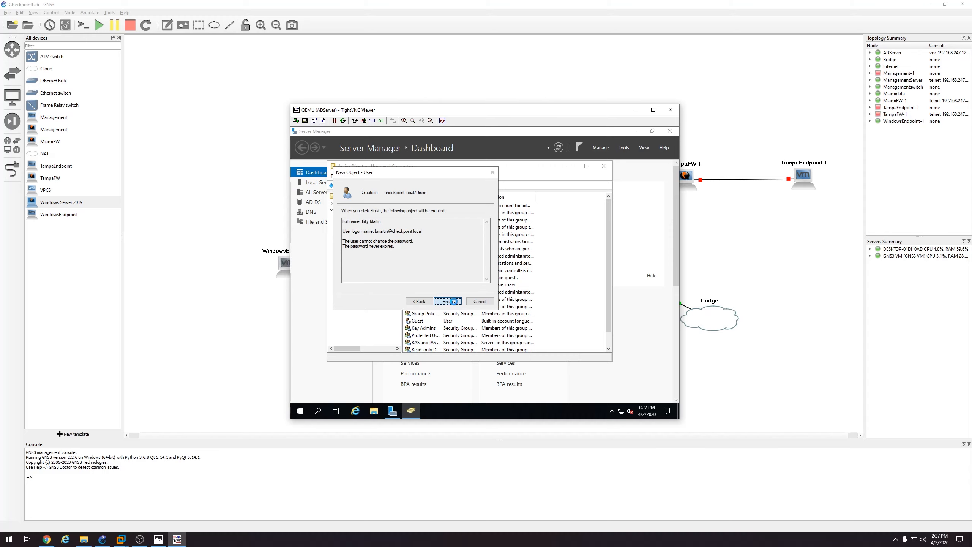
# Close Active Directory Users and Computers and switch to the WindowsEndpoint VM
pyautogui.click(604, 168)
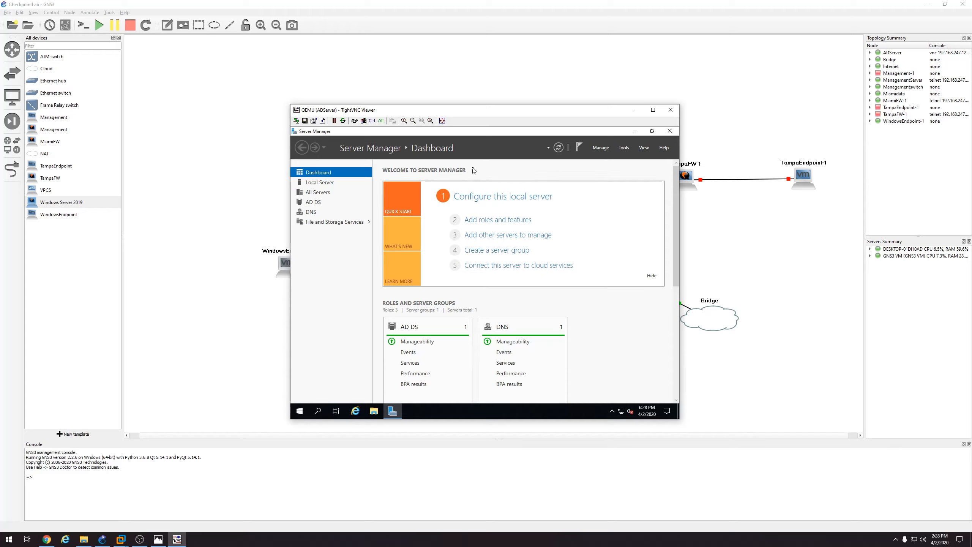
pyautogui.moveTo(121, 538)
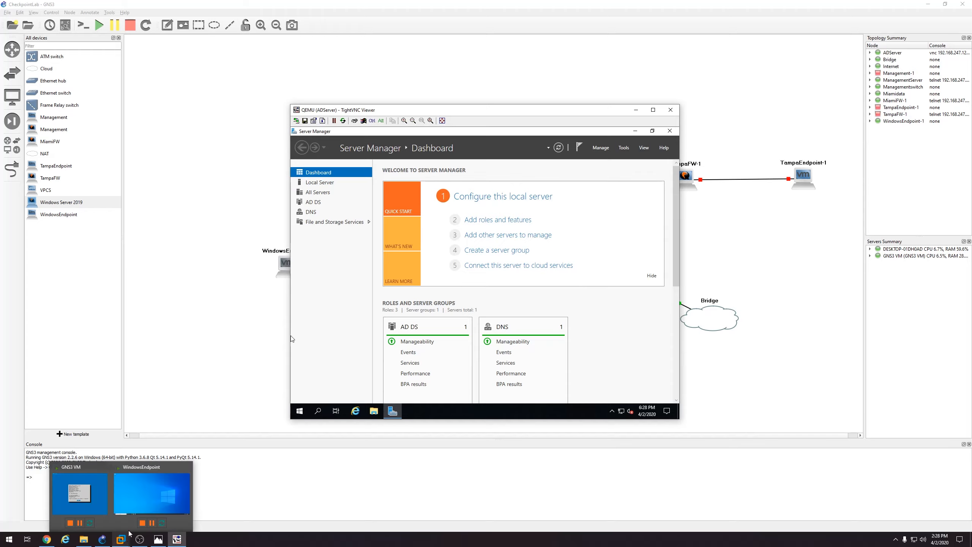
pyautogui.click(156, 498)
# Open the IPv4 properties of the guest's Ethernet0 2 adapter
pyautogui.click(532, 347)
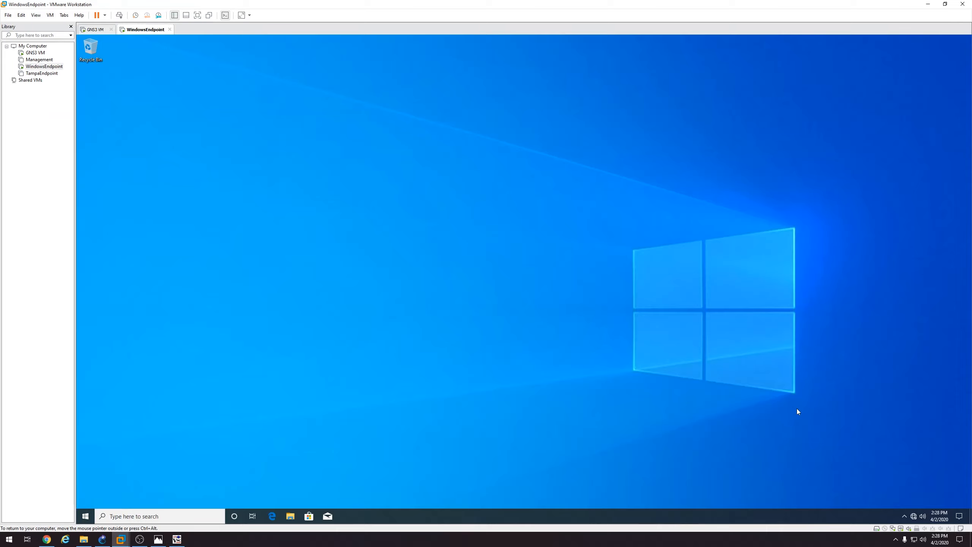
pyautogui.rightClick(913, 516)
pyautogui.click(910, 506)
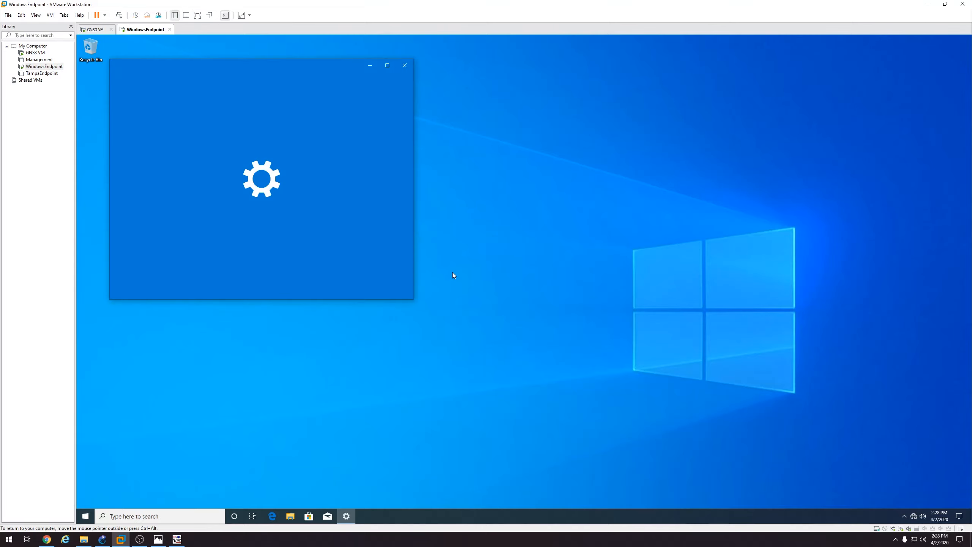
pyautogui.click(283, 287)
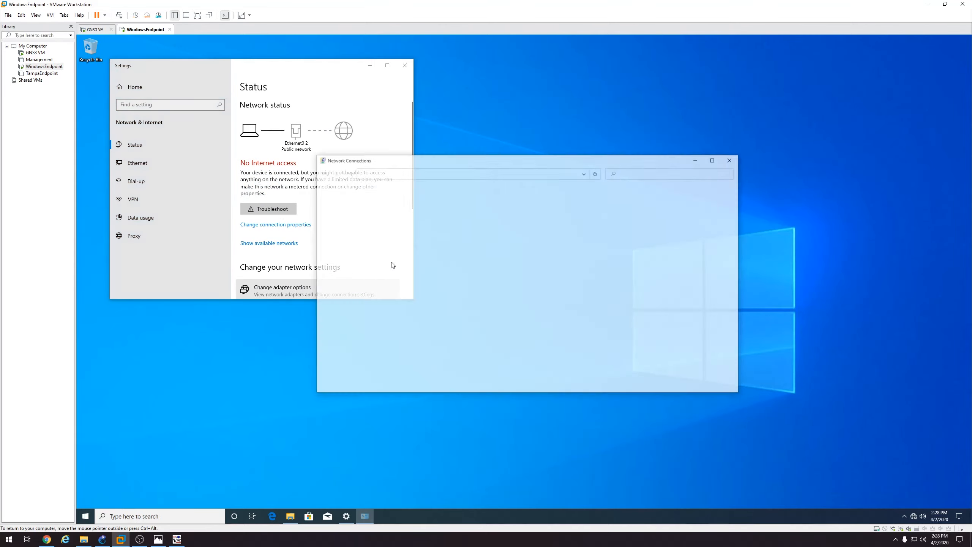
pyautogui.doubleClick(360, 211)
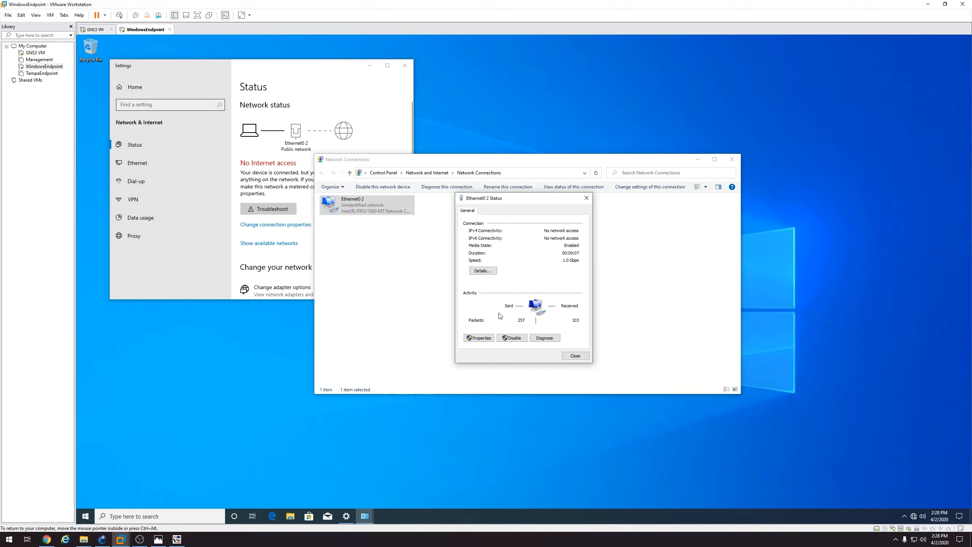
pyautogui.click(491, 338)
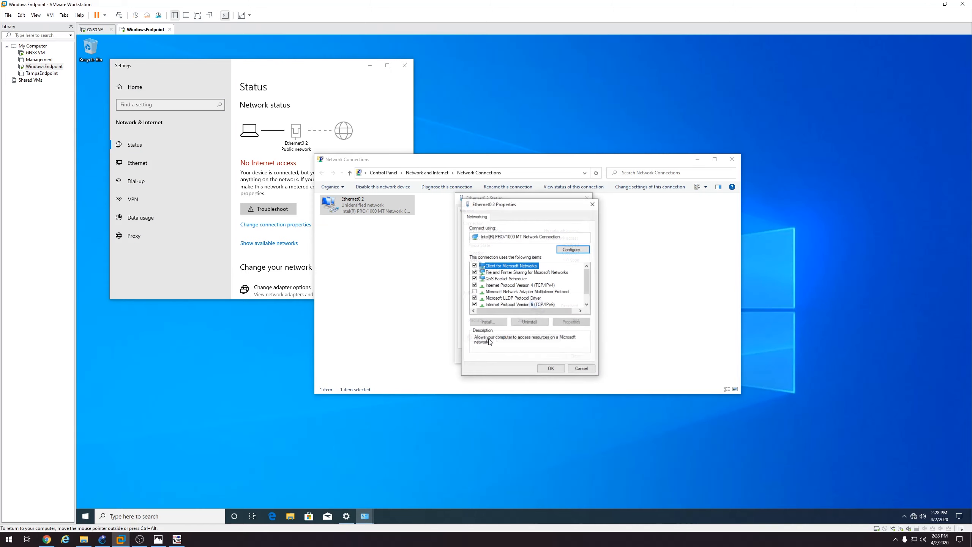
pyautogui.doubleClick(513, 286)
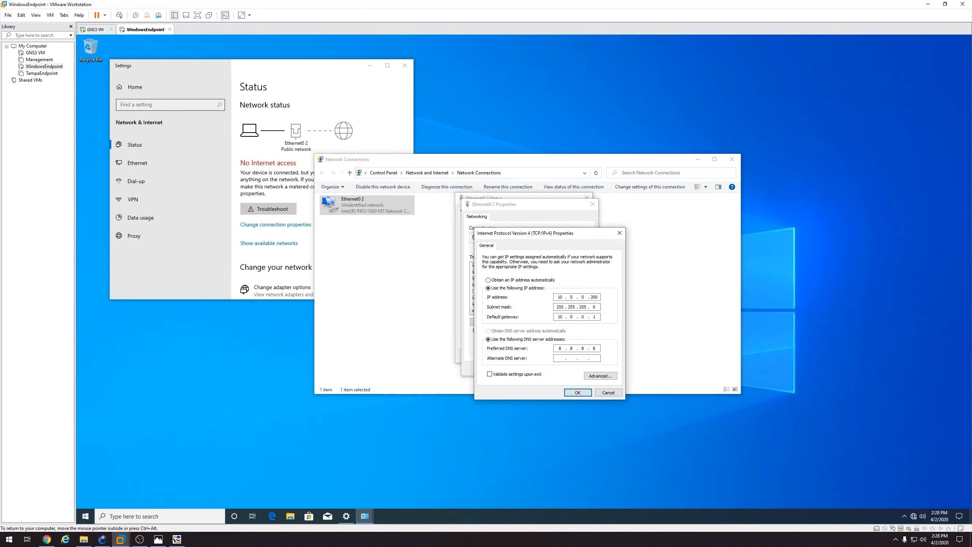
# Change the IP address to 172.16.10.200 and gateway to 172.16.10.1, per the network diagram
pyautogui.click(158, 539)
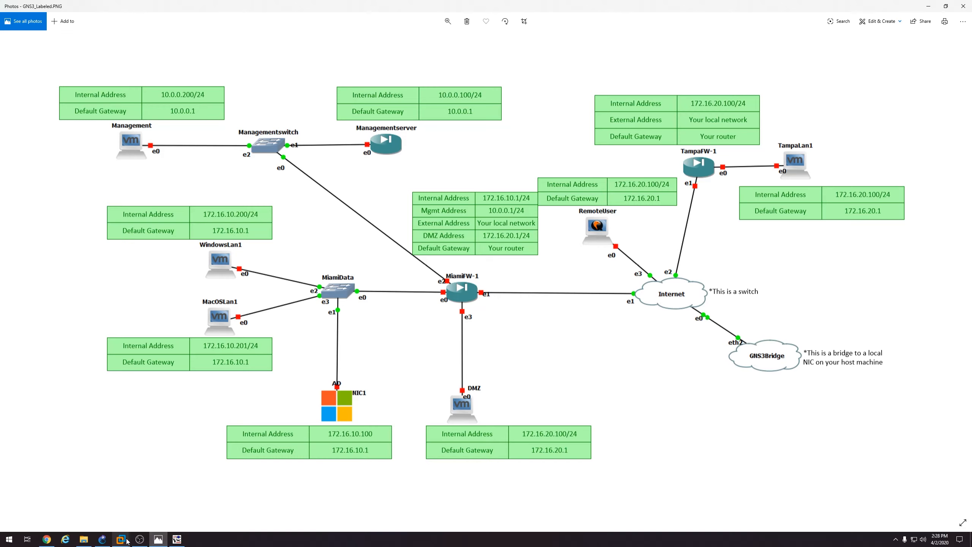
pyautogui.moveTo(120, 539)
pyautogui.click(153, 498)
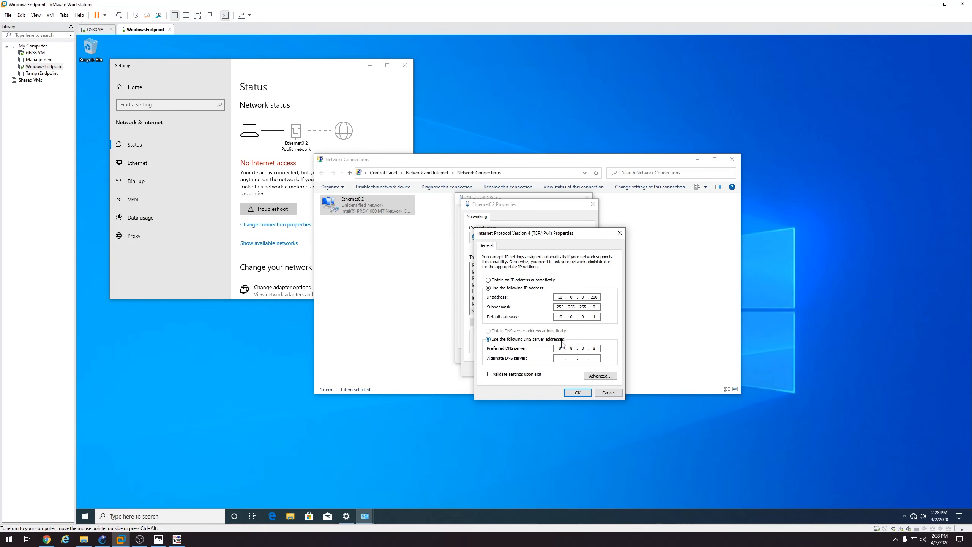
pyautogui.doubleClick(561, 297)
pyautogui.write('172')
pyautogui.doubleClick(560, 316)
pyautogui.write('17')
# Apply the new IPv4 settings, decline network discovery, and close the network windows
pyautogui.click(580, 392)
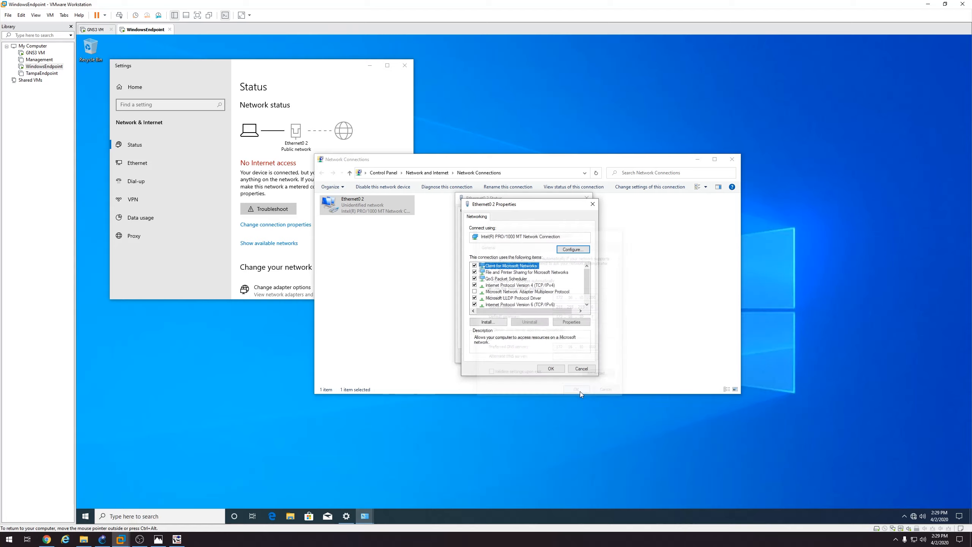
pyautogui.click(559, 369)
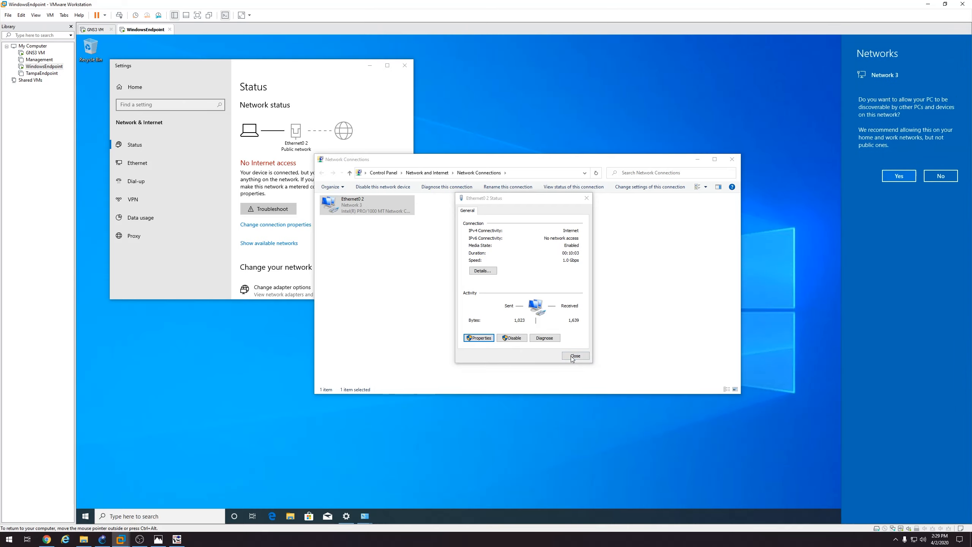
pyautogui.click(937, 176)
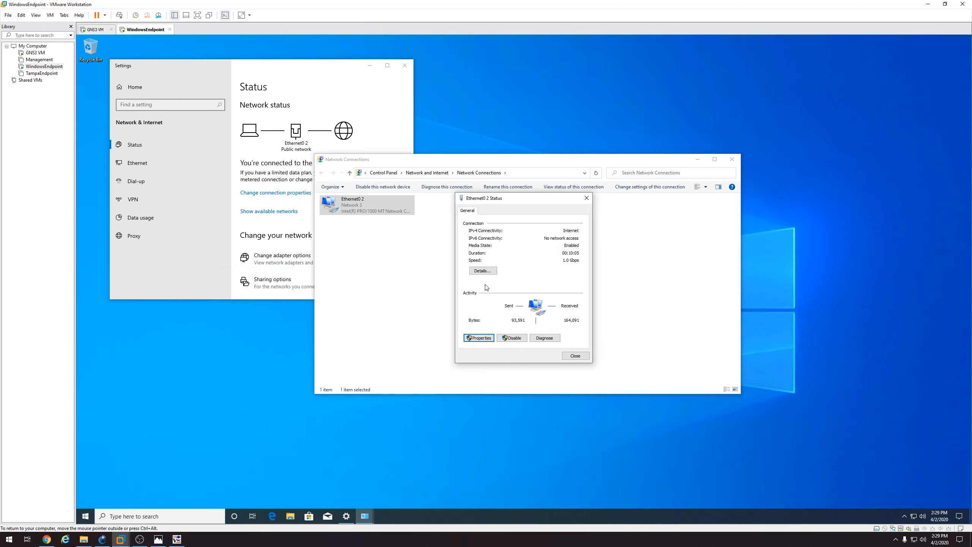
pyautogui.click(575, 356)
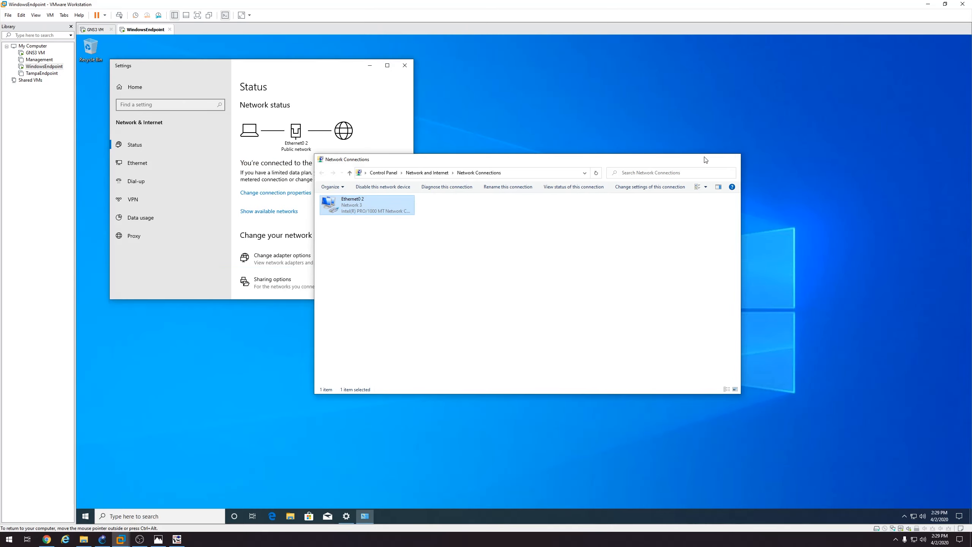
pyautogui.click(732, 159)
pyautogui.click(405, 65)
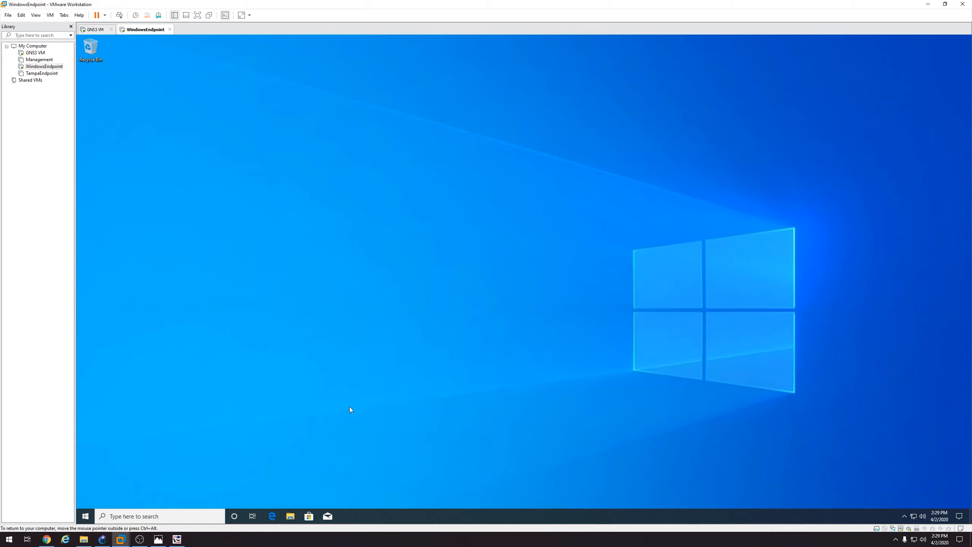
# Open This PC's system settings and set the computer to join domain checkpoint.local
pyautogui.click(292, 516)
pyautogui.rightClick(349, 264)
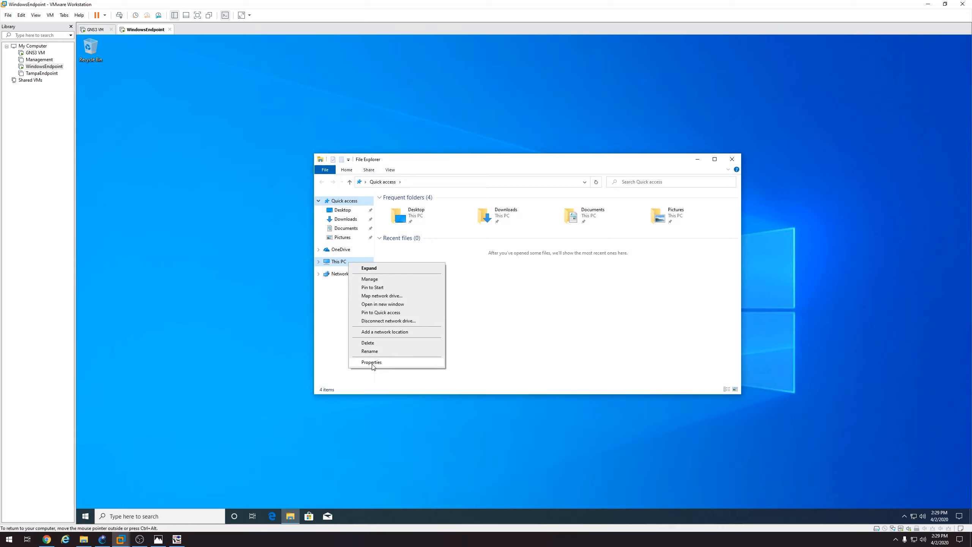
pyautogui.click(373, 362)
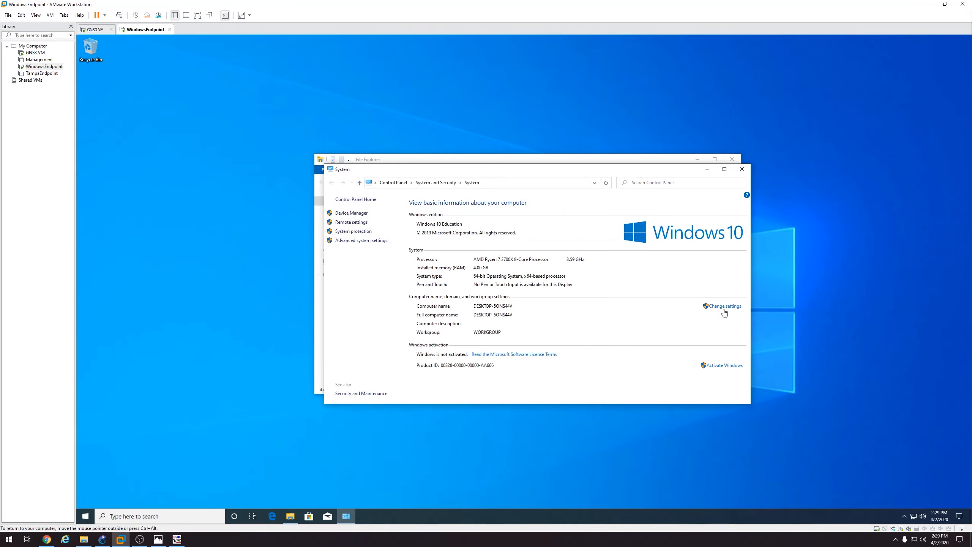
pyautogui.click(726, 309)
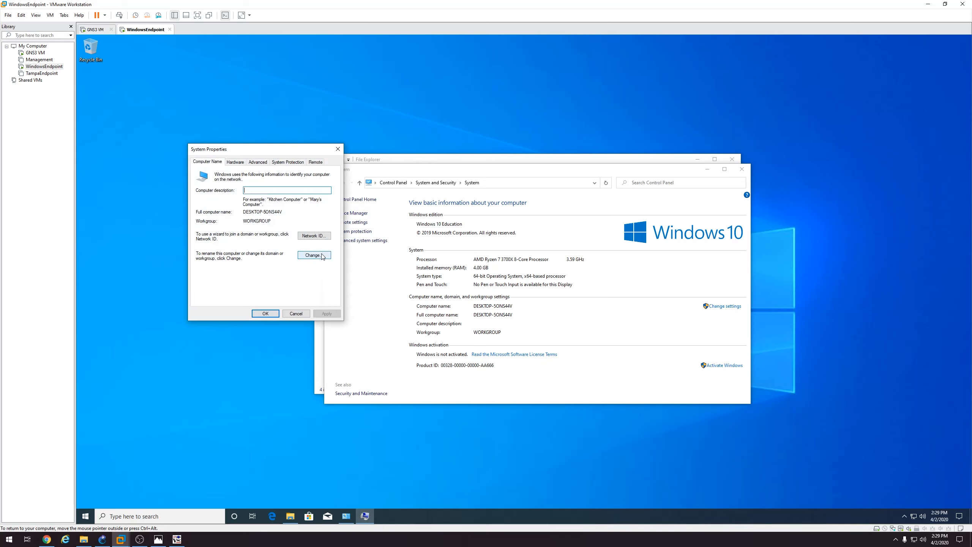
pyautogui.click(322, 256)
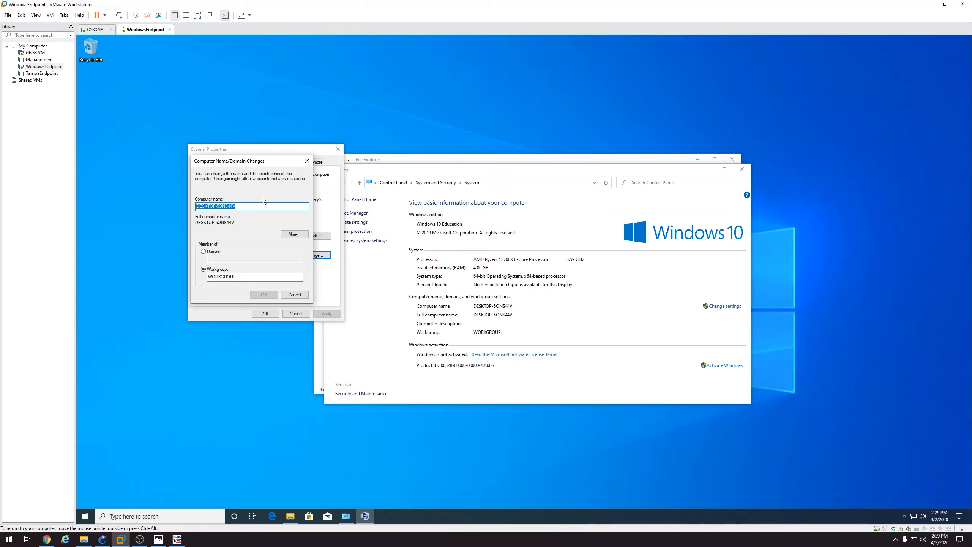
pyautogui.click(214, 252)
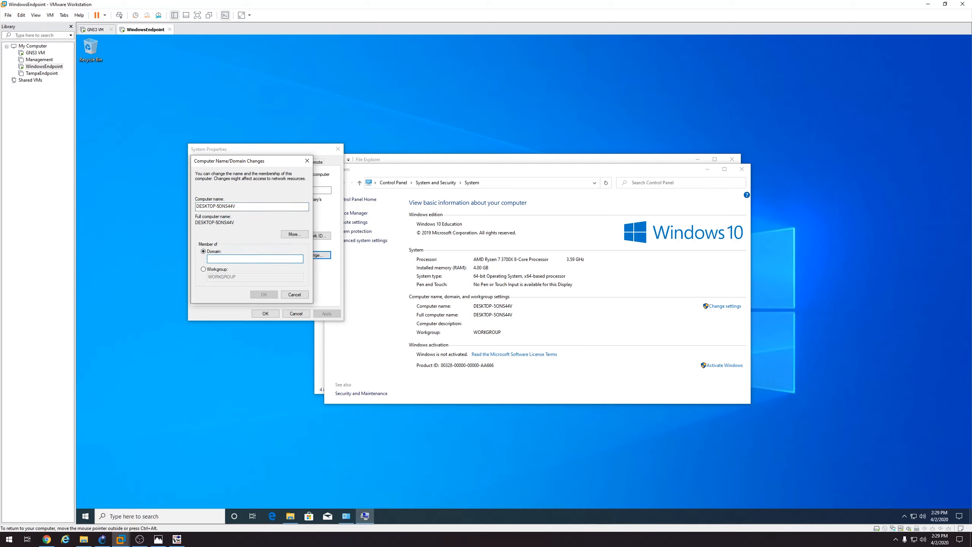
pyautogui.write('checkpoint.local')
# Submit the join with domain user credentials and dismiss the resulting error
pyautogui.click(260, 294)
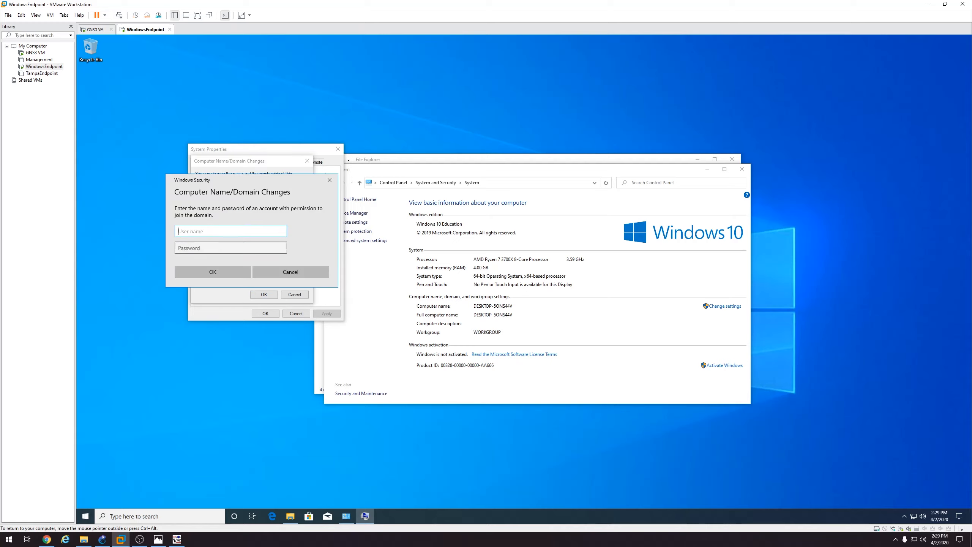
pyautogui.write('bmart')
pyautogui.press('Tab')
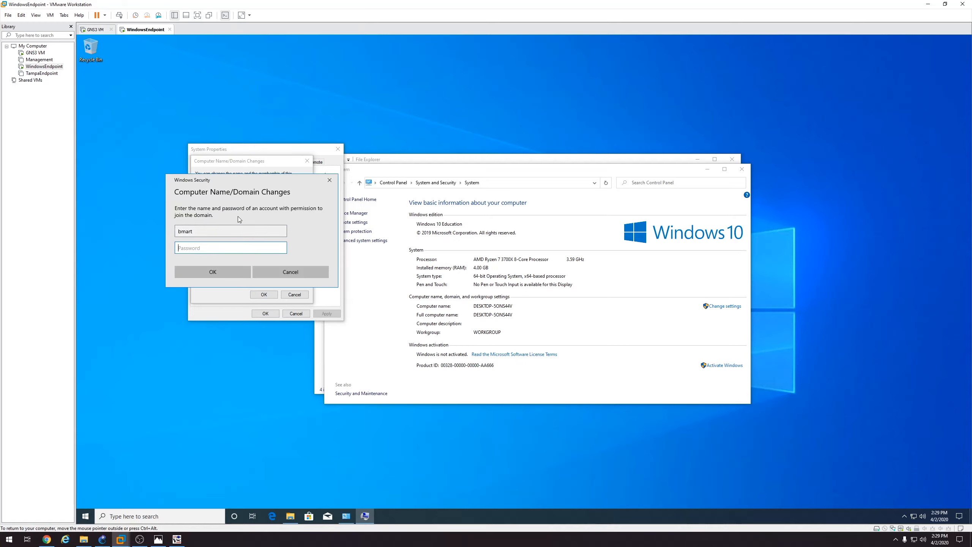
pyautogui.write('•••••••••••')
pyautogui.press('Return')
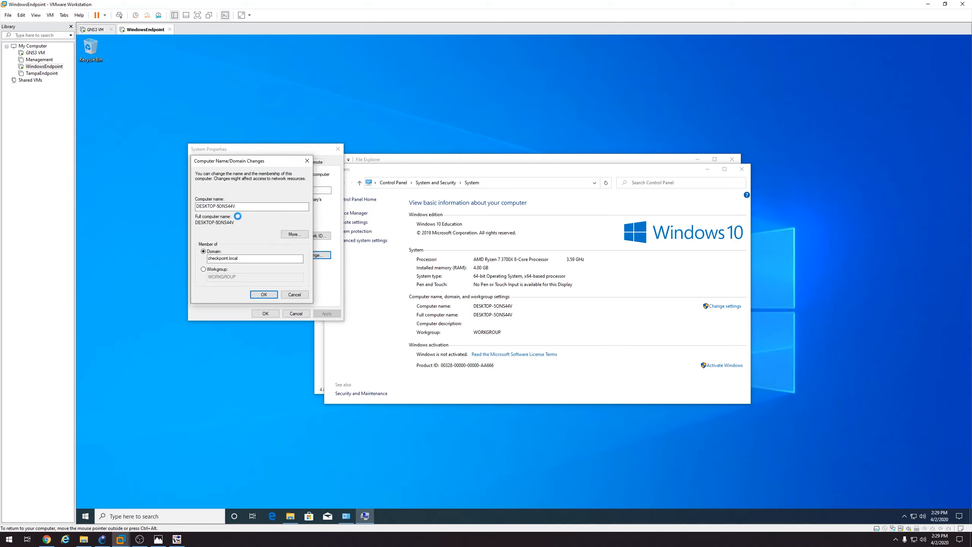
pyautogui.click(578, 304)
# Retry the domain join with the corrected domain user name and password
pyautogui.click(263, 292)
pyautogui.write('bmartin')
pyautogui.press('Tab')
pyautogui.write('••••••••••••')
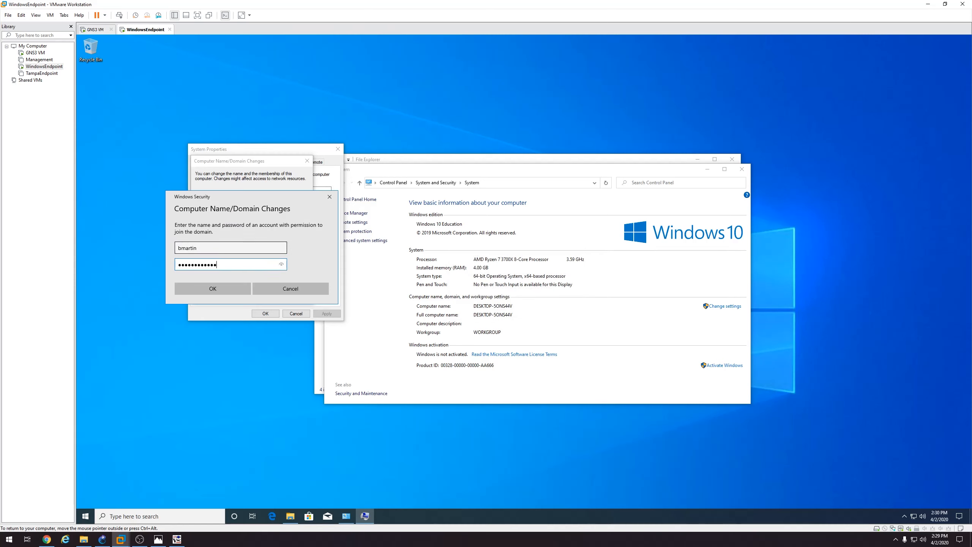
pyautogui.press('Return')
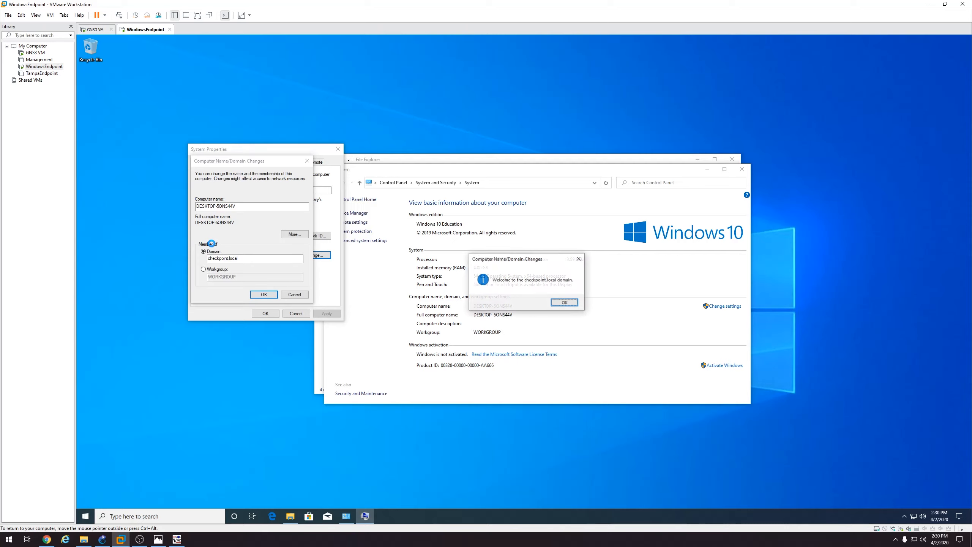
# Acknowledge the welcome to checkpoint.local, close System Properties, and restart now
pyautogui.click(565, 303)
pyautogui.click(570, 286)
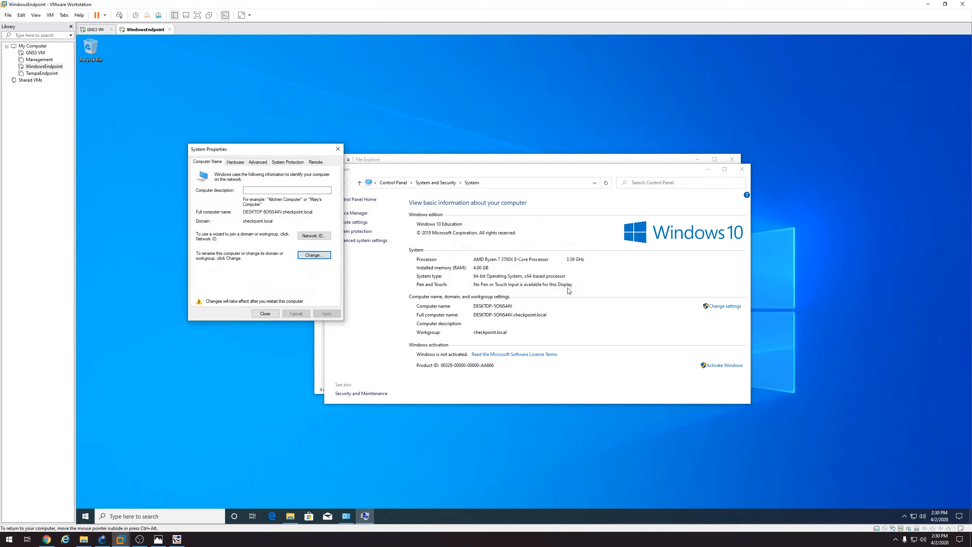
pyautogui.click(264, 314)
pyautogui.click(518, 283)
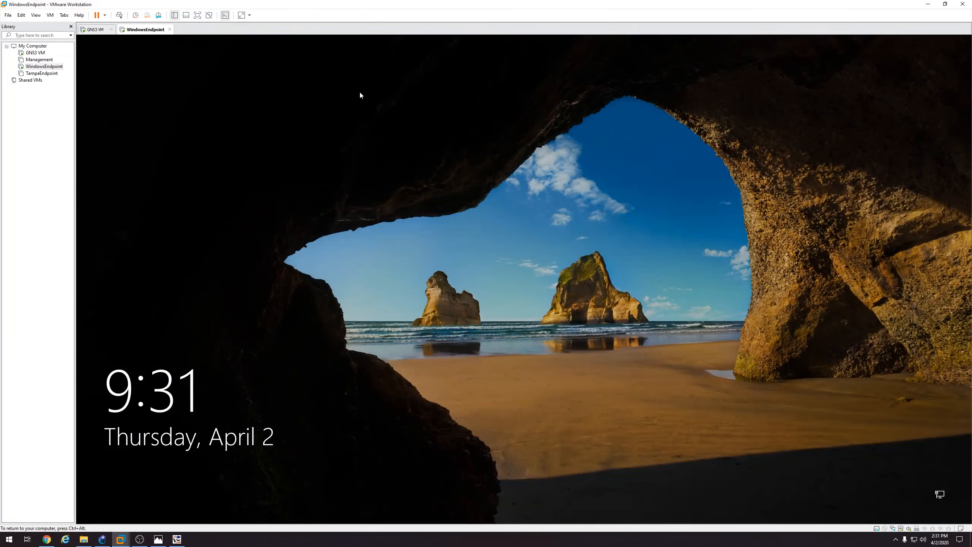
# Pass the lock screen and sign in as Other user with the domain user's credentials
pyautogui.click(516, 281)
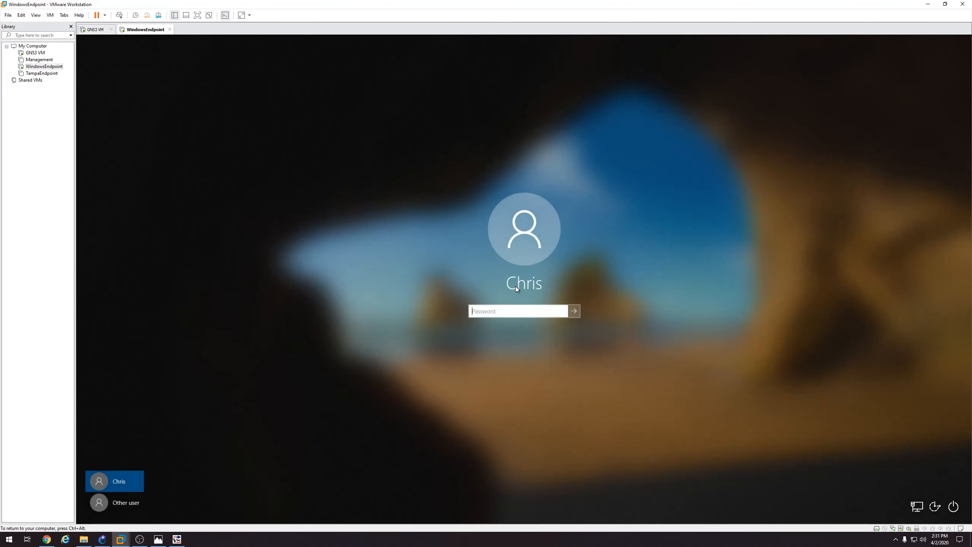
pyautogui.click(132, 503)
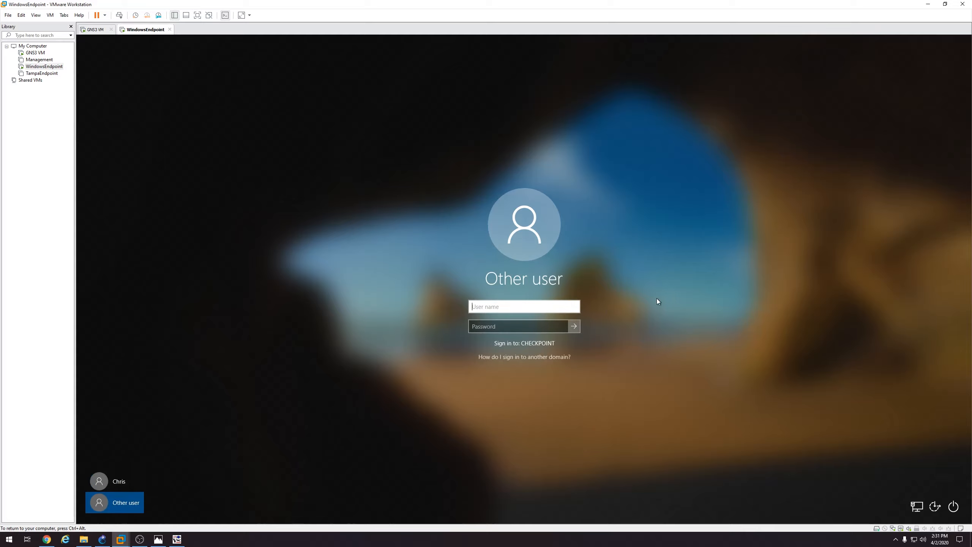
pyautogui.write('bmartin')
pyautogui.press('Tab')
pyautogui.write('*************')
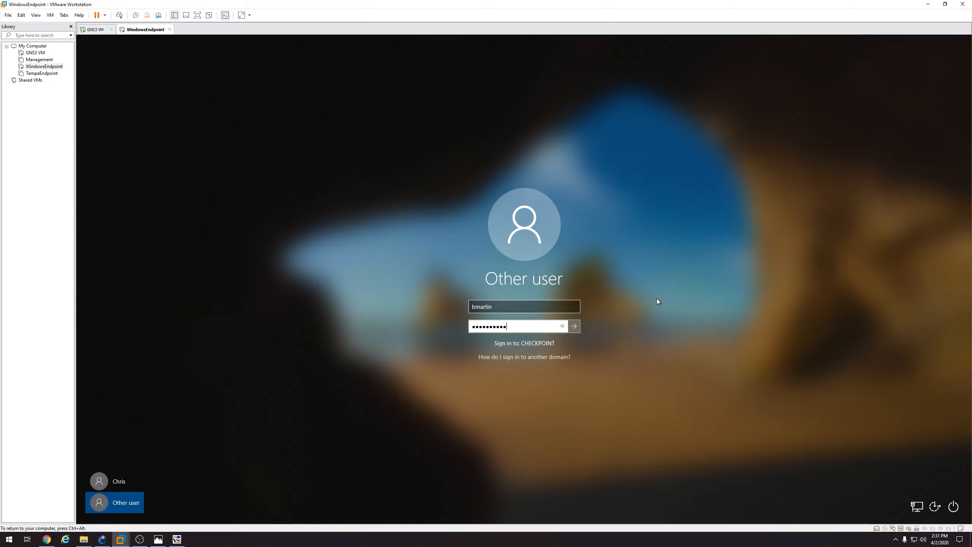
pyautogui.press('Return')
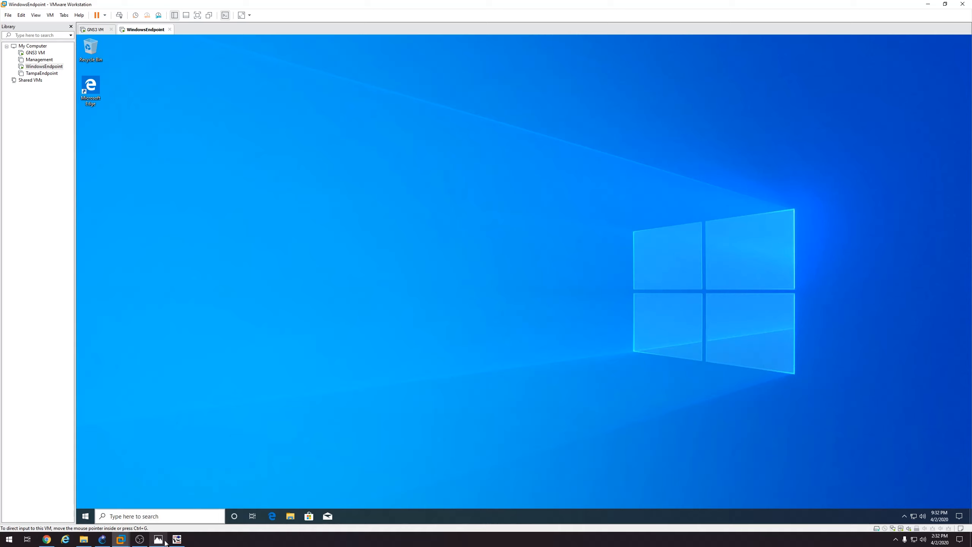
# In GNS3, start a new manual QEMU VM template named DMZ
pyautogui.moveTo(153, 543)
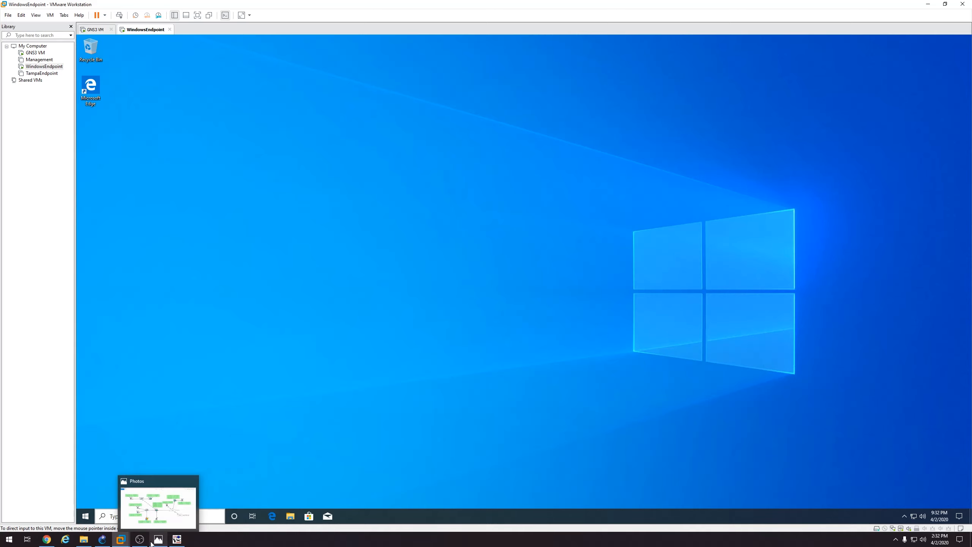
pyautogui.click(107, 542)
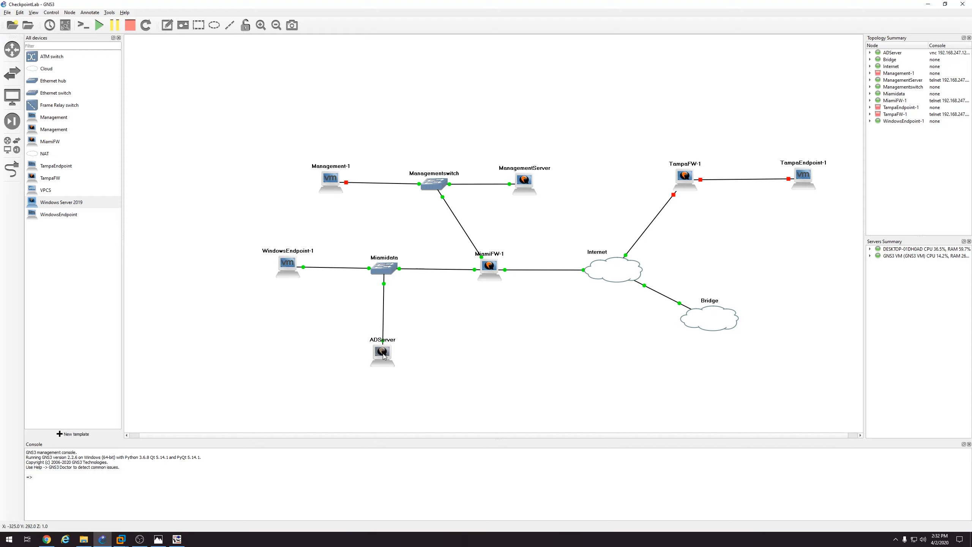
pyautogui.click(67, 437)
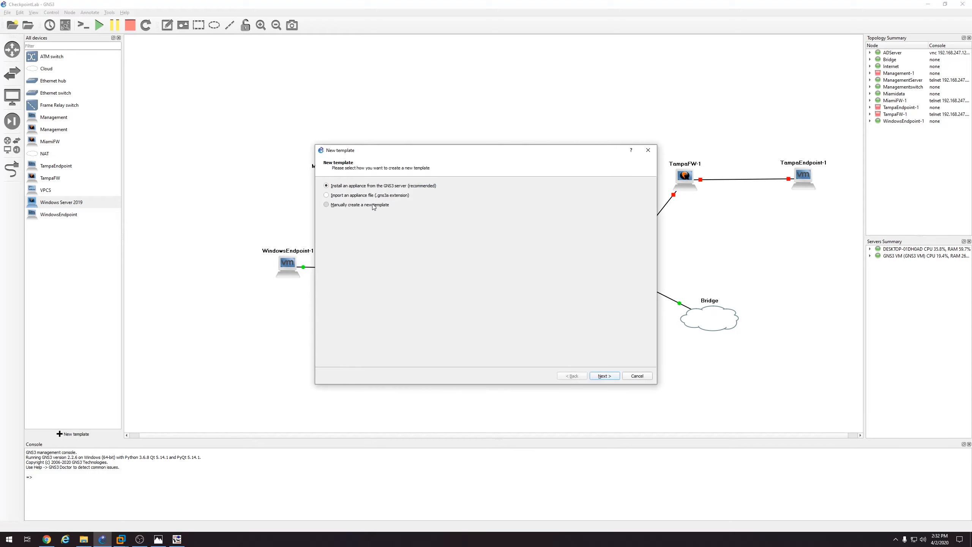
pyautogui.click(604, 376)
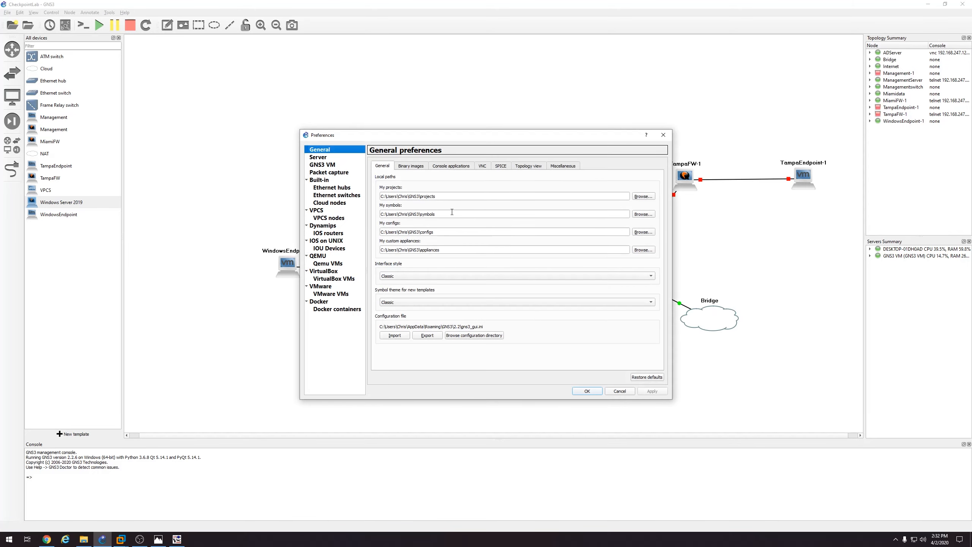
pyautogui.click(335, 265)
pyautogui.click(483, 376)
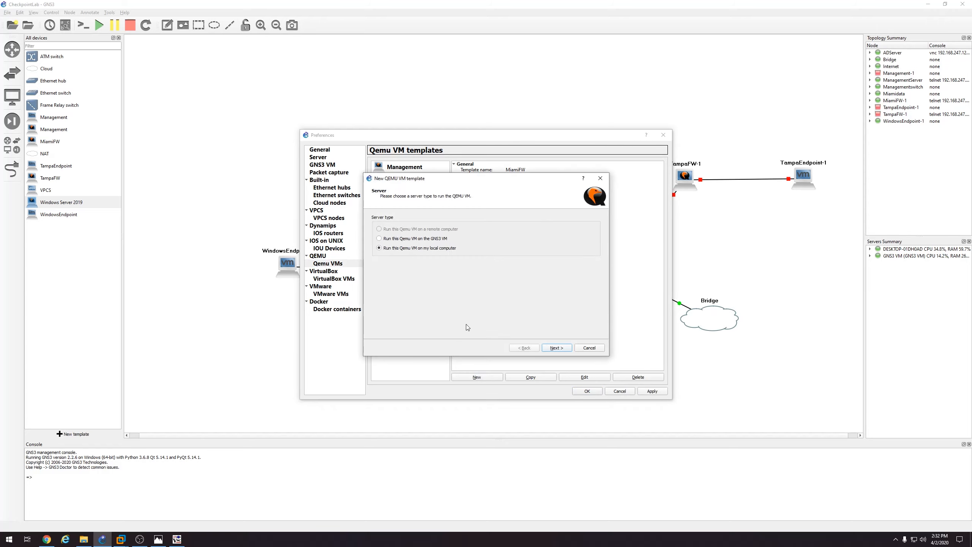
pyautogui.click(560, 347)
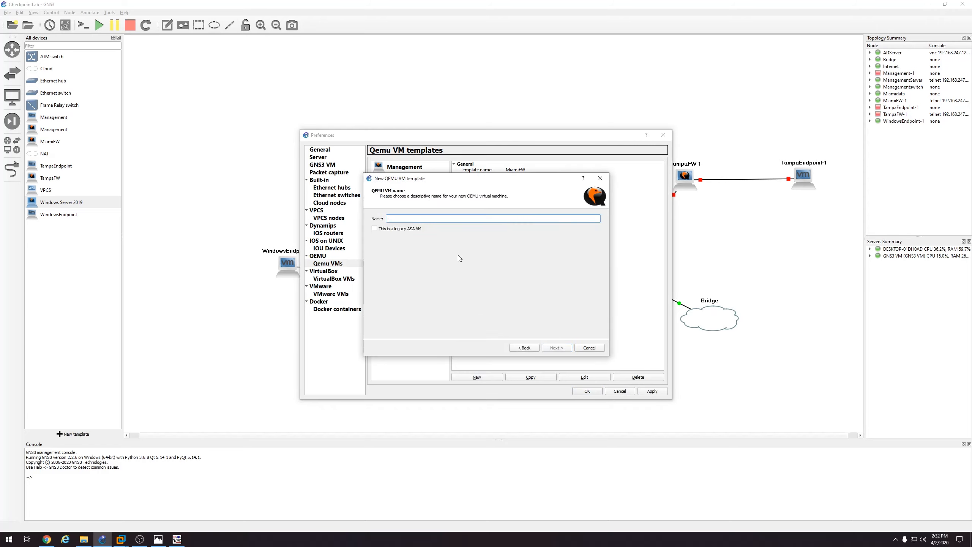
pyautogui.write('DMZ')
pyautogui.click(554, 348)
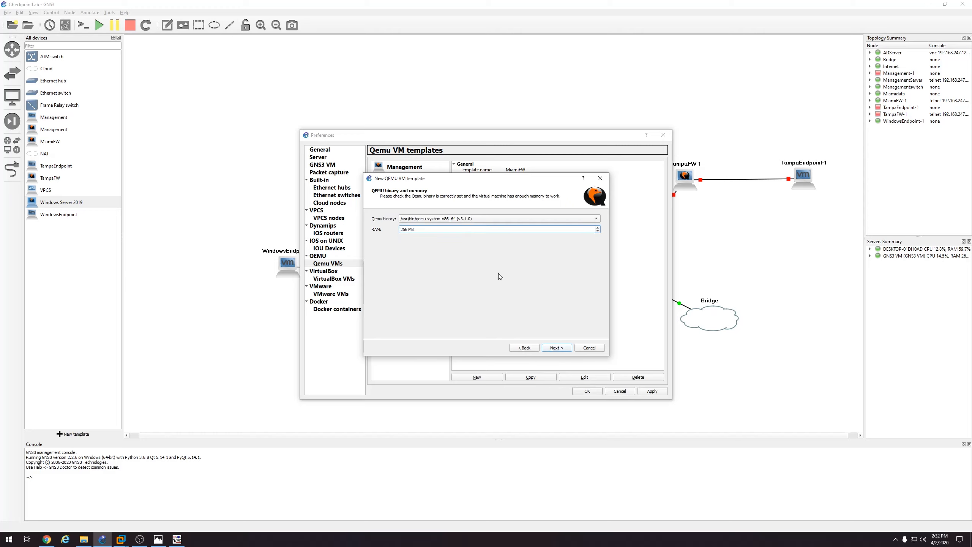
# Set the DMZ VM's RAM to 2048 MB and choose its console type
pyautogui.doubleClick(408, 229)
pyautogui.write('2048')
pyautogui.click(557, 348)
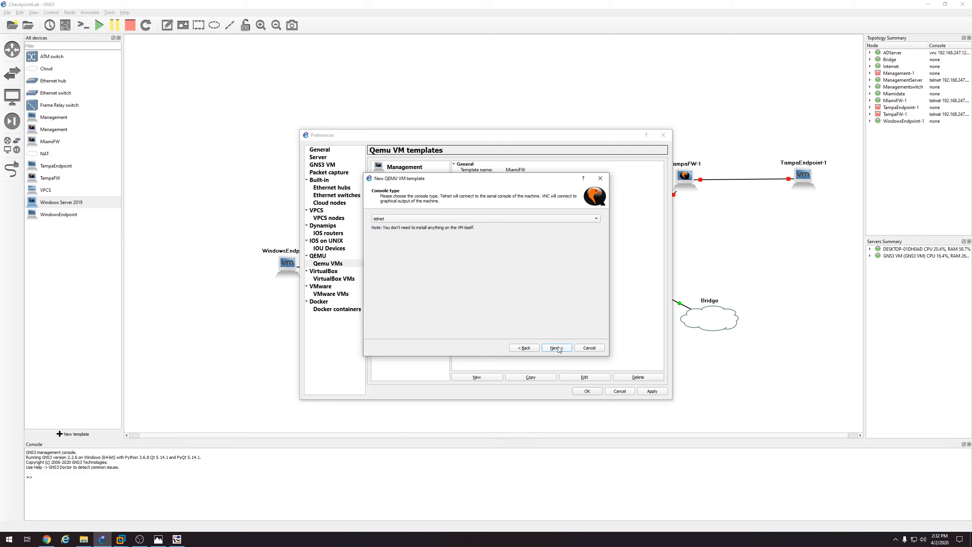
pyautogui.click(480, 221)
pyautogui.click(479, 222)
pyautogui.click(557, 347)
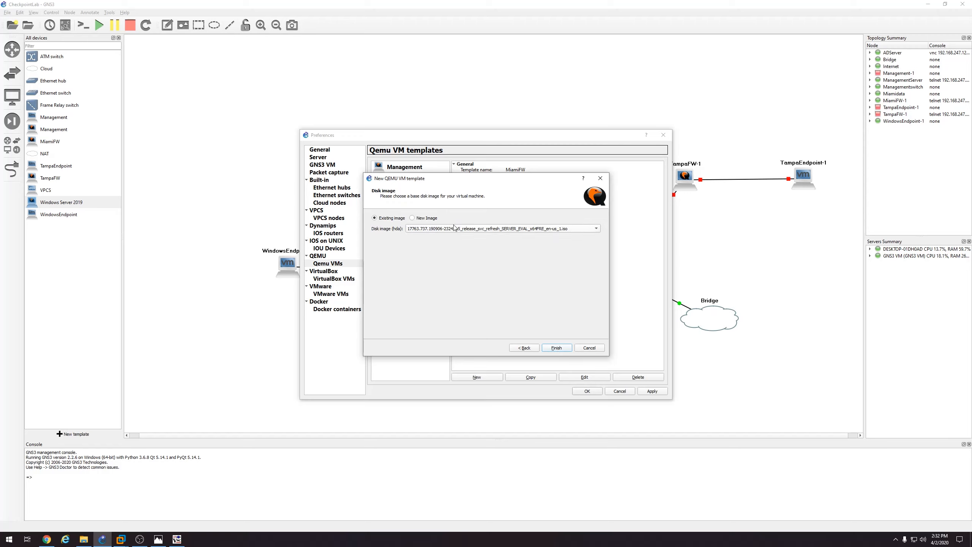
# Create a new 80,000 MB qcow2 disk, DMZ-hda.qcow2, and finish the template
pyautogui.click(412, 217)
pyautogui.click(591, 229)
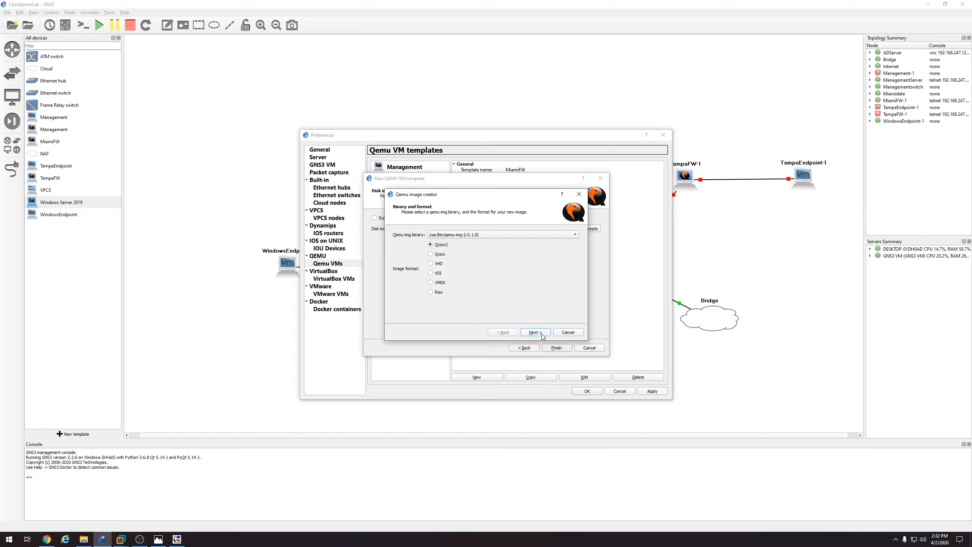
pyautogui.click(542, 333)
pyautogui.click(537, 334)
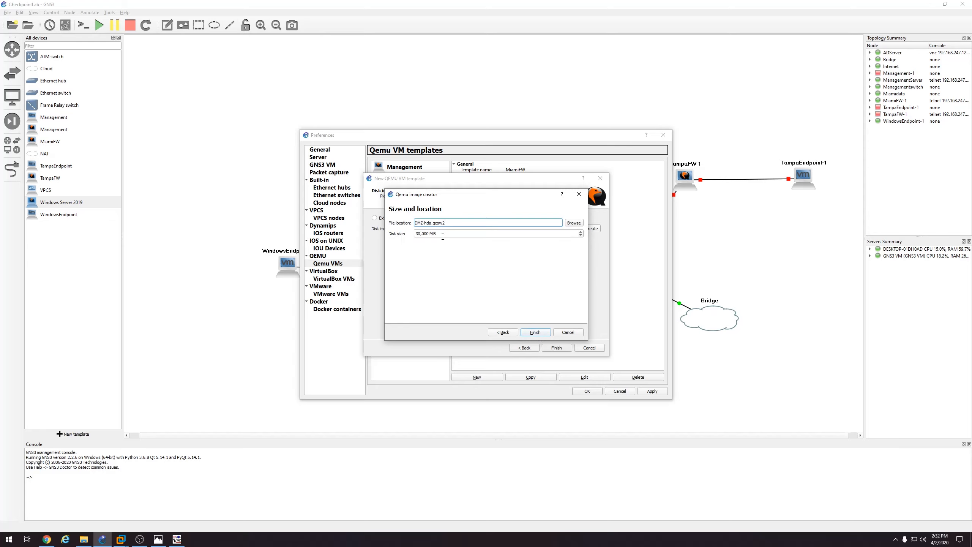
pyautogui.click(421, 233)
pyautogui.moveTo(420, 233); pyautogui.dragTo(411, 233)
pyautogui.write('80')
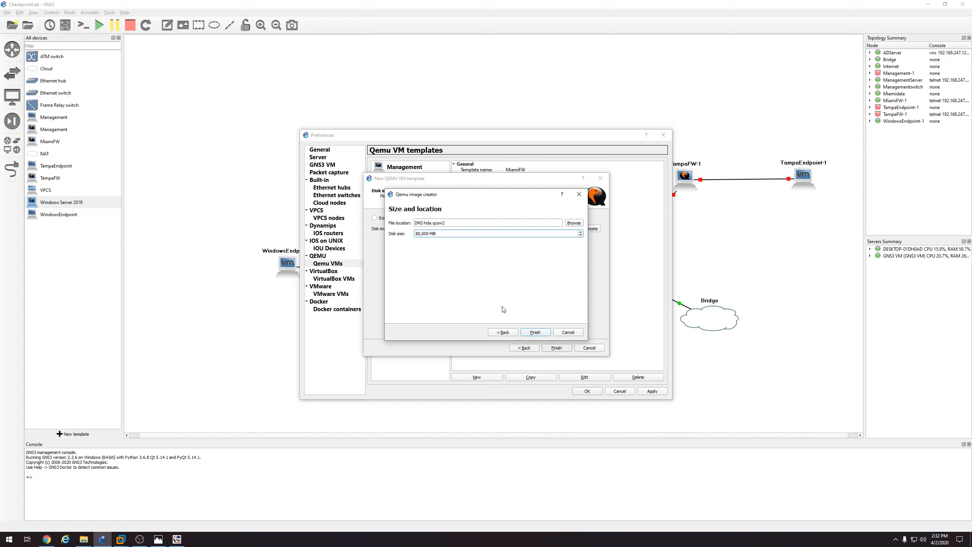
pyautogui.click(540, 334)
pyautogui.click(556, 347)
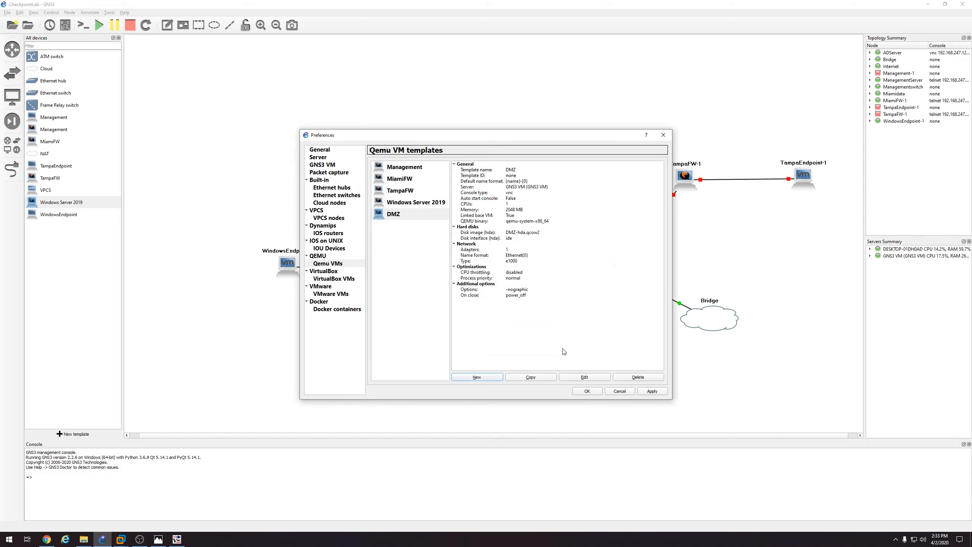
# Append -usbdevice tablet, copied from a saved note, to the DMZ template's advanced options
pyautogui.click(584, 377)
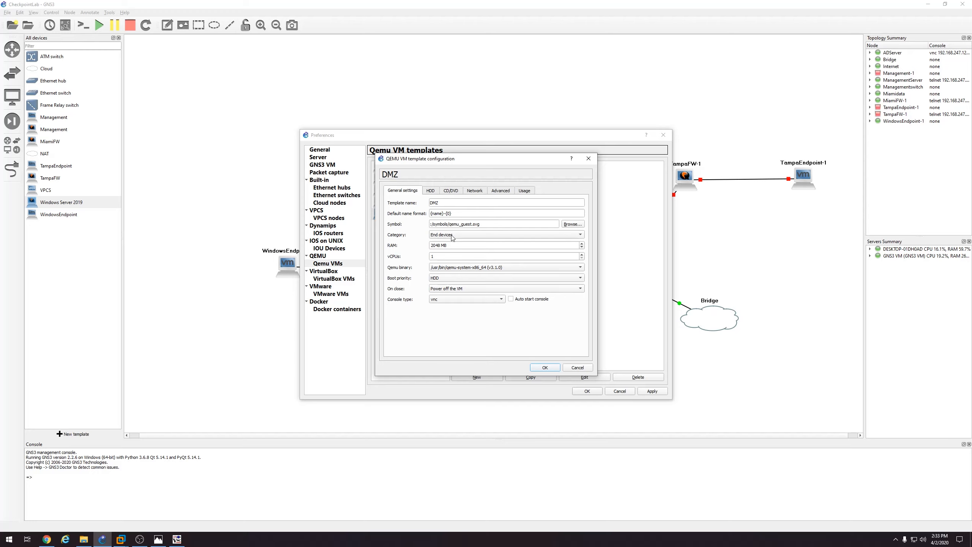
pyautogui.click(497, 191)
pyautogui.click(443, 333)
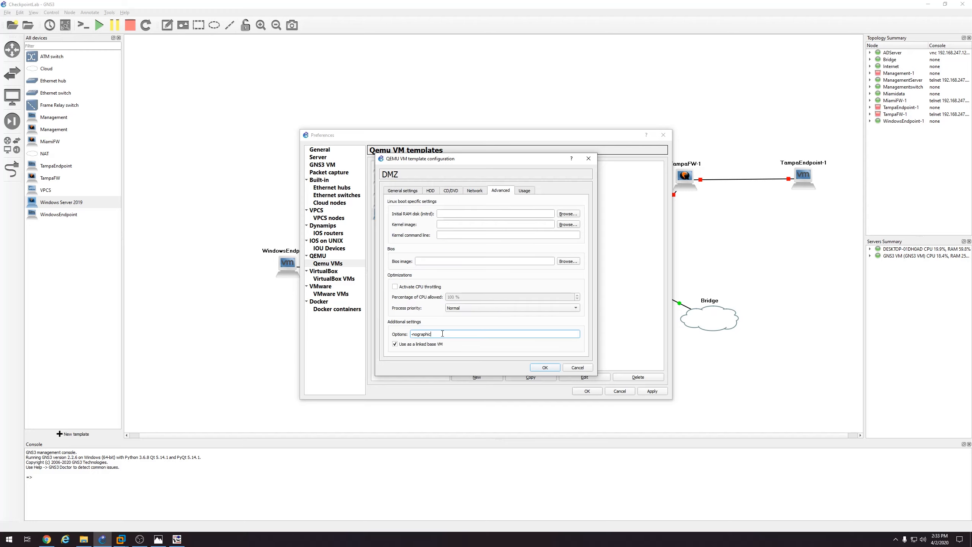
pyautogui.click(83, 539)
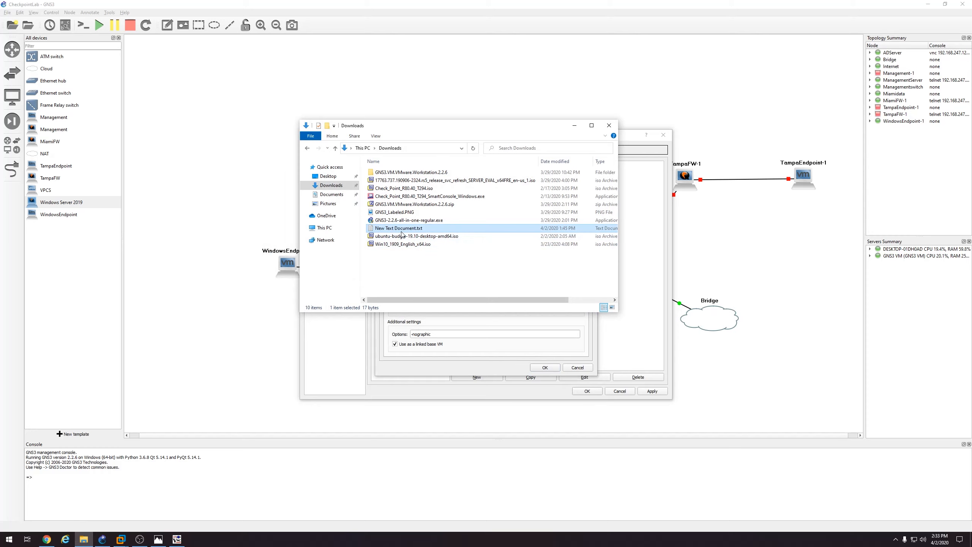
pyautogui.doubleClick(401, 232)
pyautogui.hotkey('ctrl', 'a')
pyautogui.hotkey('ctrl', 'c')
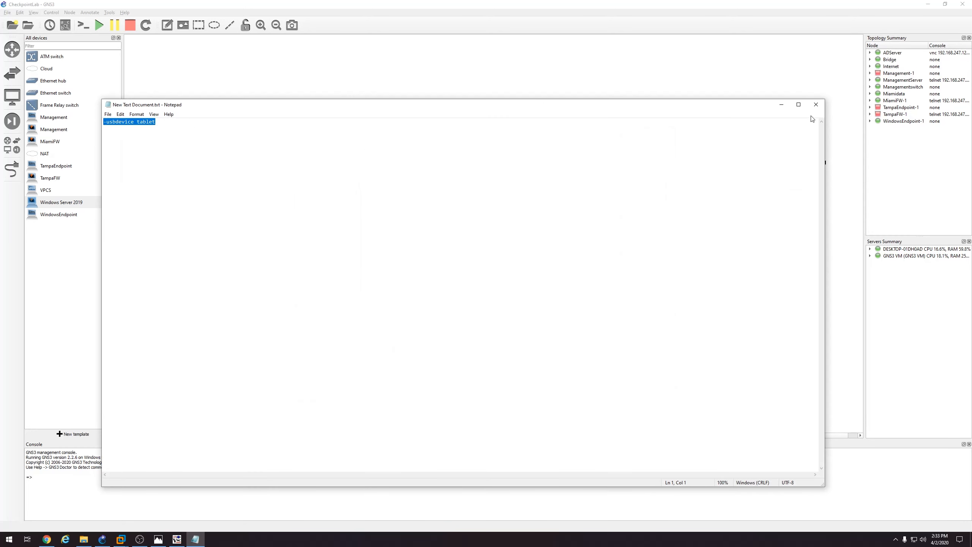
pyautogui.click(816, 105)
pyautogui.click(574, 126)
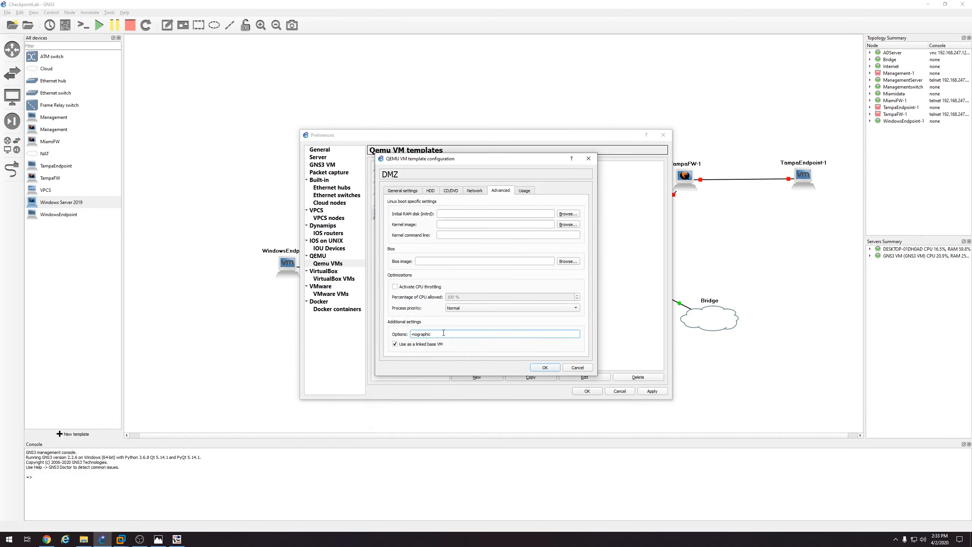
pyautogui.hotkey('ctrl', 'v')
# Attach ubuntu-budgie-19.10-desktop-amd64.iso as the template's CD/DVD image
pyautogui.click(449, 191)
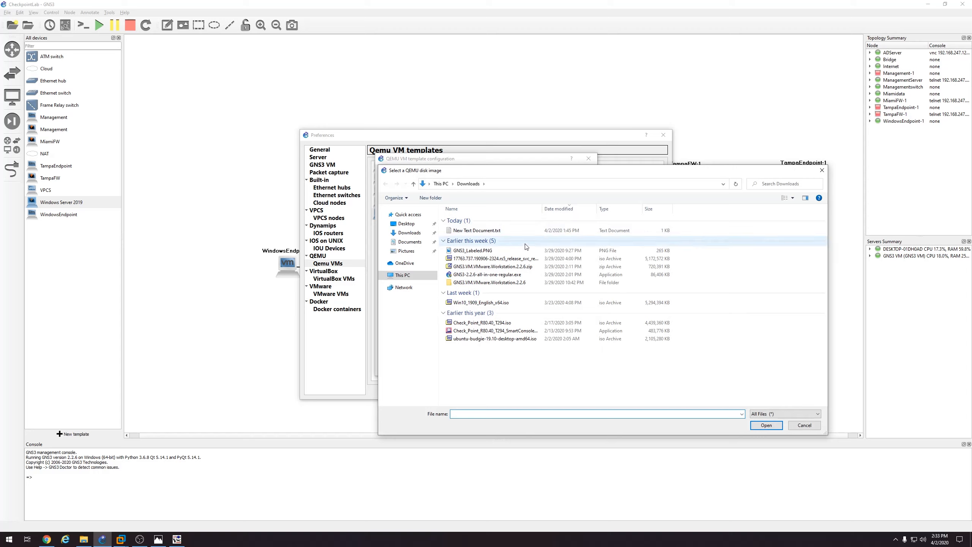
pyautogui.doubleClick(498, 338)
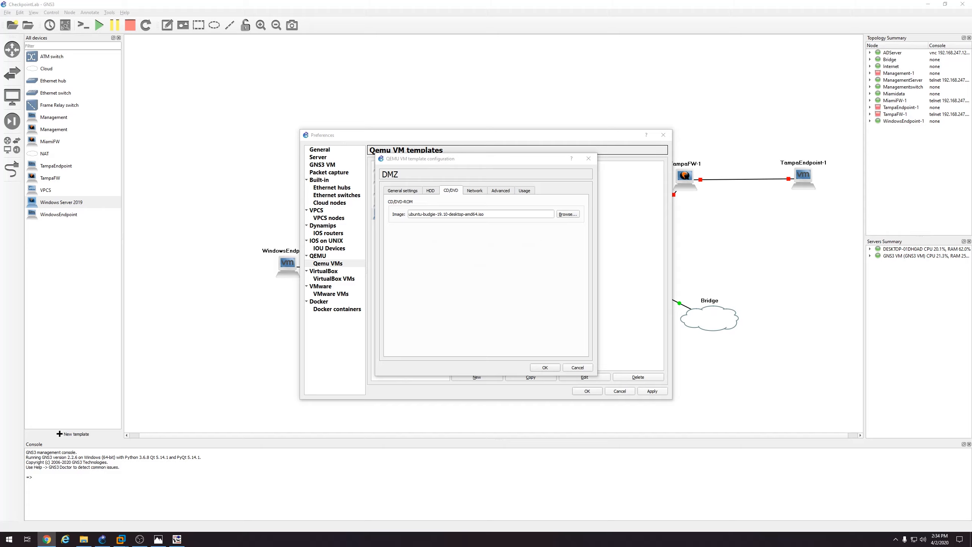
pyautogui.moveTo(477, 161); pyautogui.dragTo(471, 159)
pyautogui.click(430, 188)
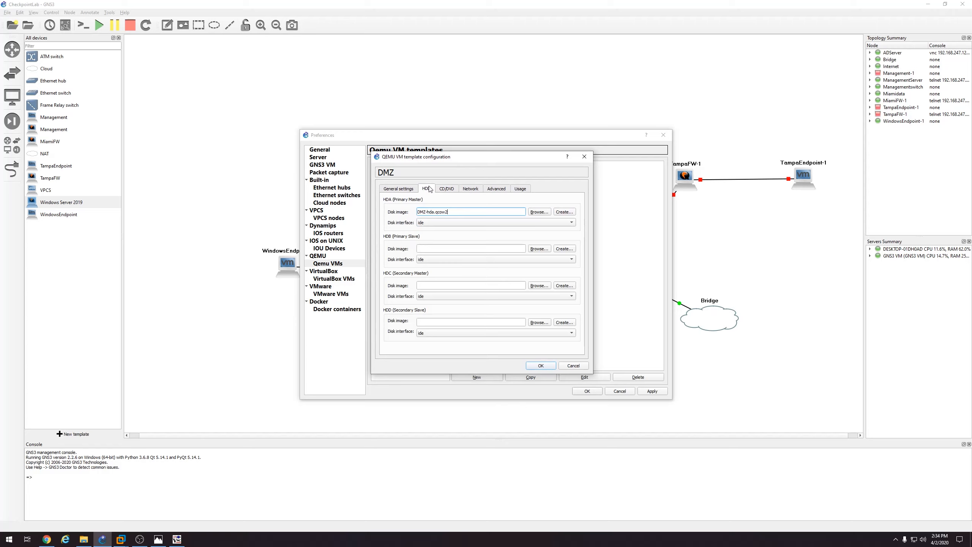
pyautogui.click(408, 190)
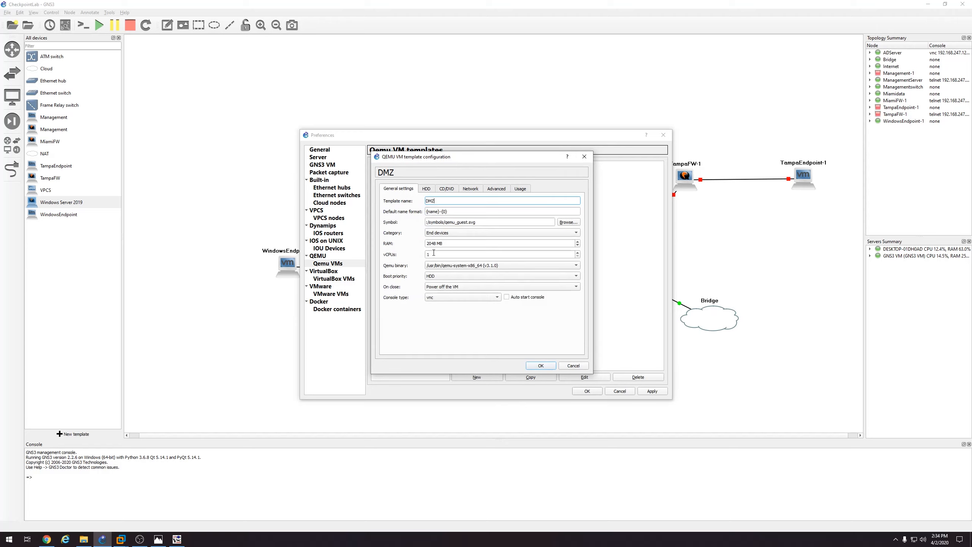
# Raise vCPUs to 2 and save the template changes, closing Preferences
pyautogui.click(578, 253)
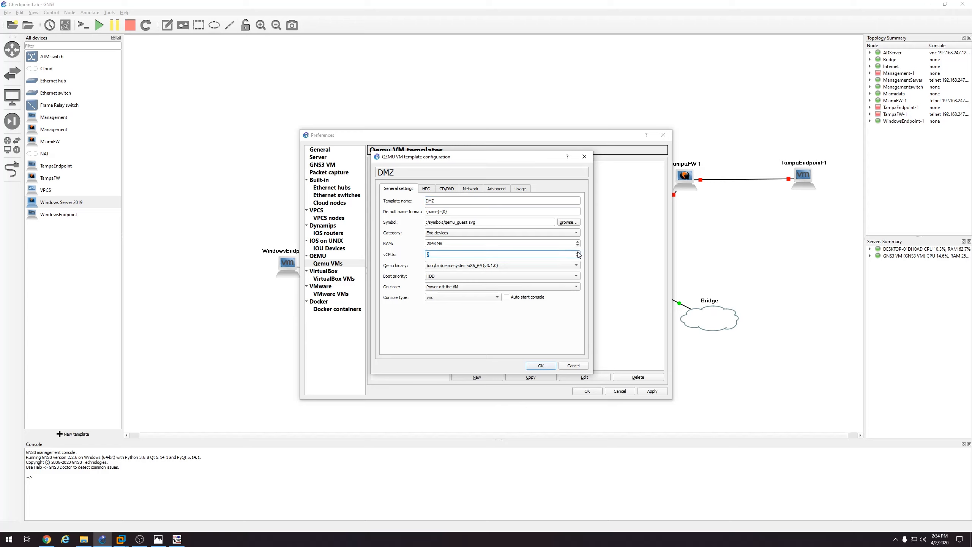
pyautogui.click(545, 367)
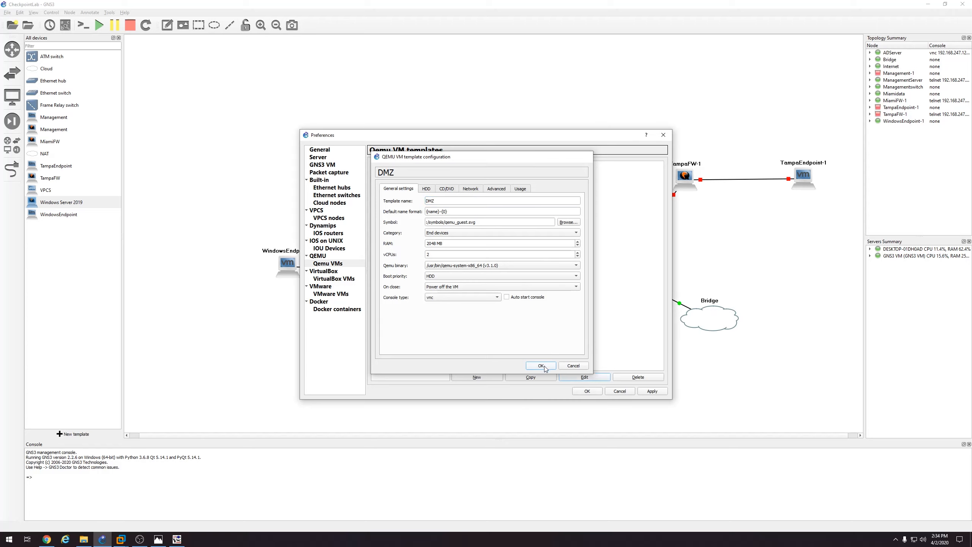
pyautogui.click(652, 391)
pyautogui.click(588, 393)
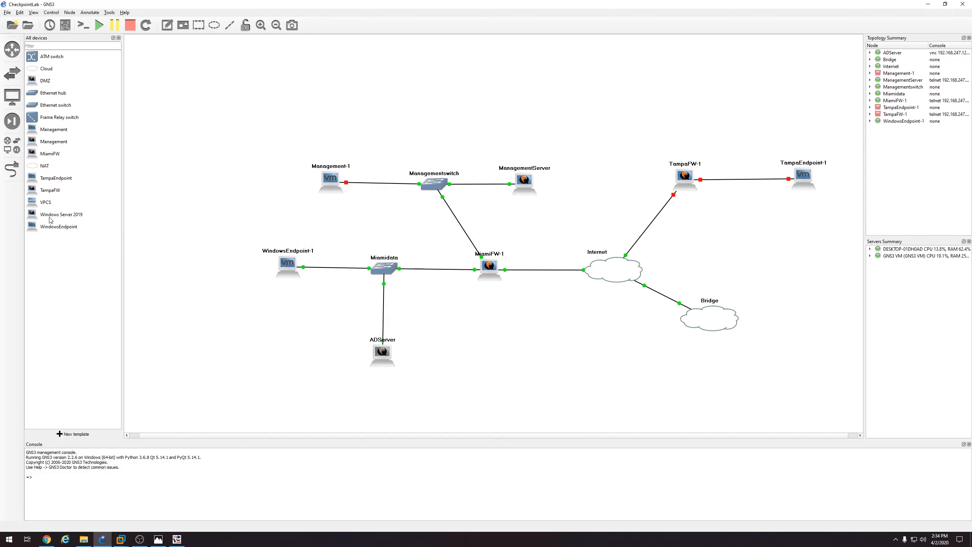
# Place DMZ-1 near ADServer and cable its e0 to MiamiFW-1's Ethernet3
pyautogui.moveTo(46, 81); pyautogui.dragTo(486, 344)
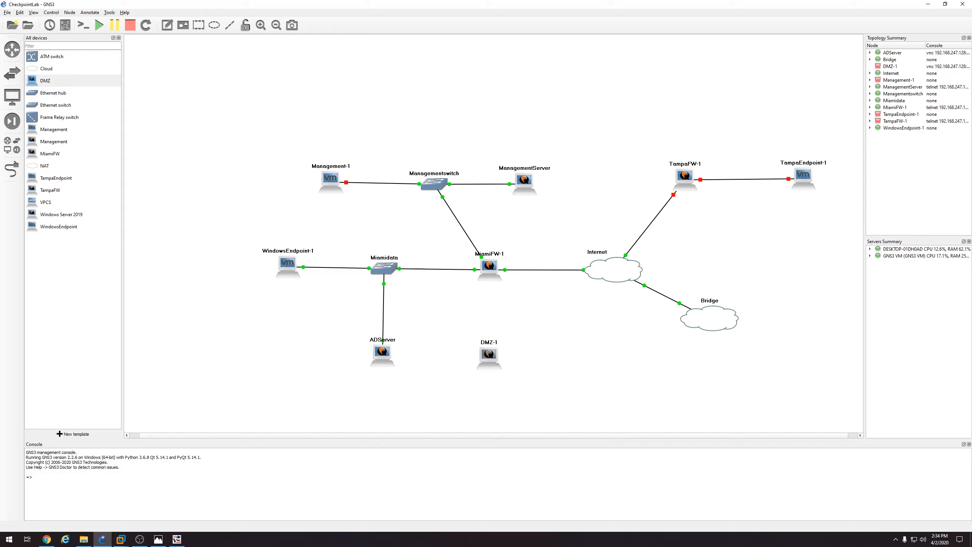
pyautogui.click(12, 169)
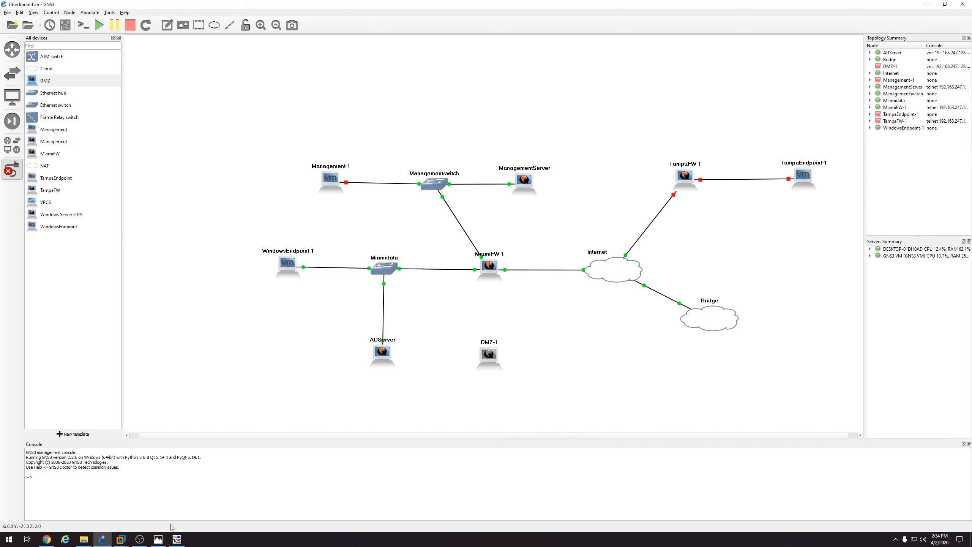
pyautogui.click(158, 538)
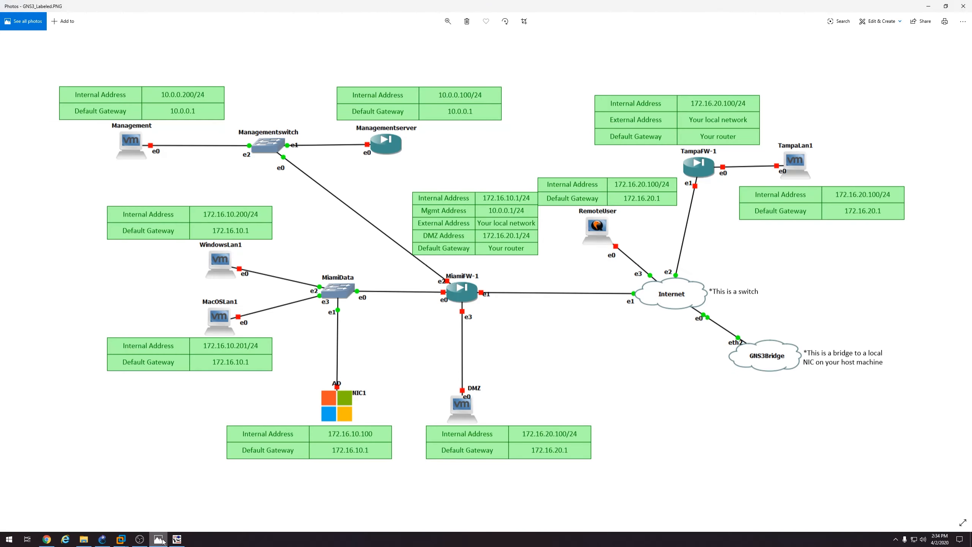
pyautogui.click(163, 540)
pyautogui.click(490, 357)
pyautogui.click(497, 362)
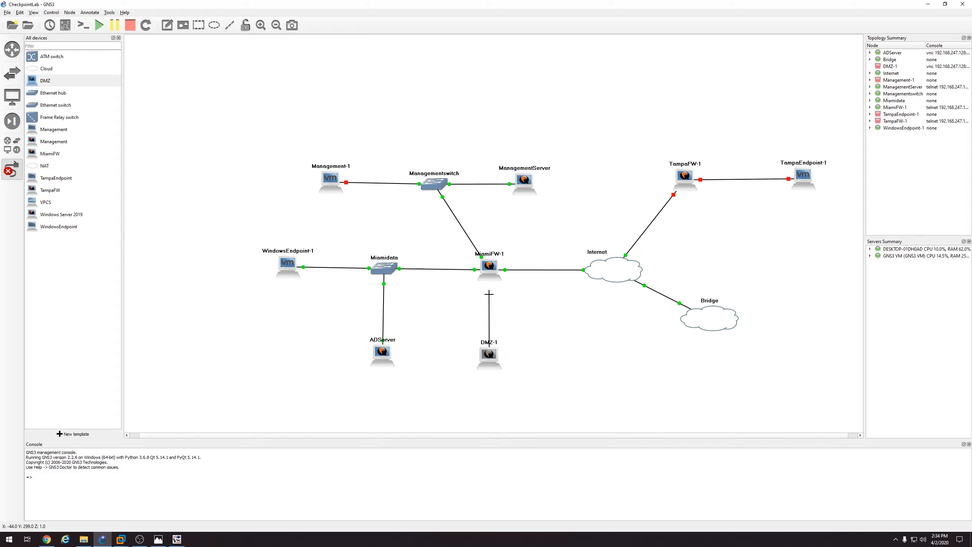
pyautogui.click(489, 273)
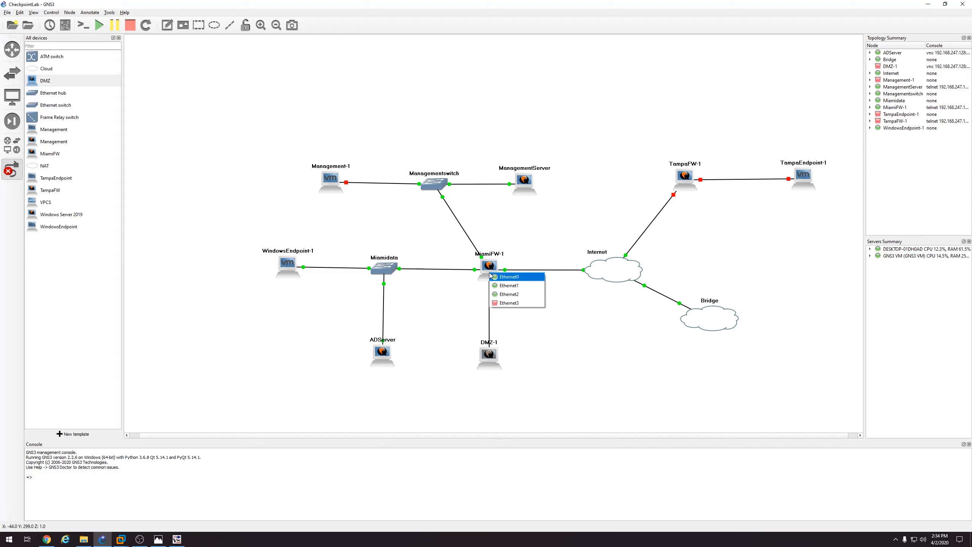
pyautogui.click(496, 303)
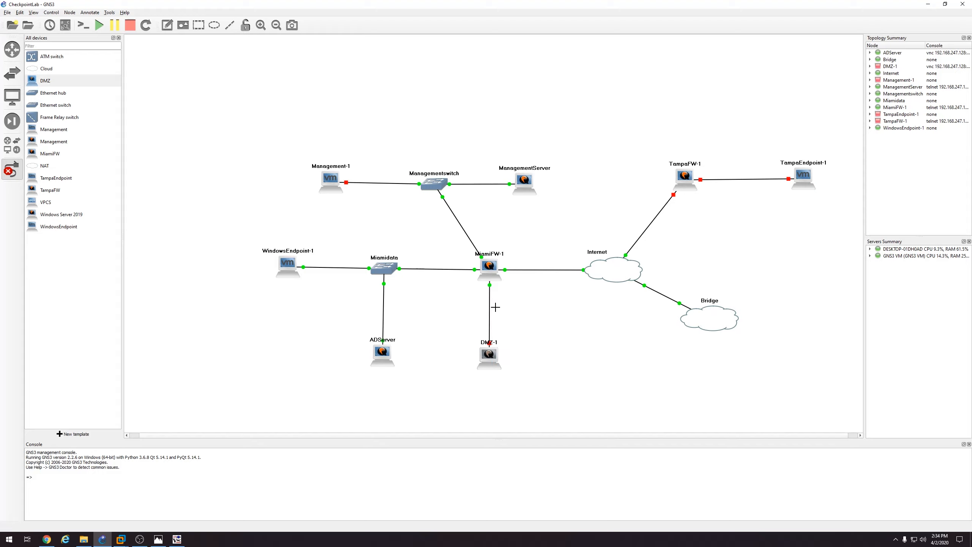
# Start the DMZ-1 node and open its graphical console
pyautogui.rightClick(489, 355)
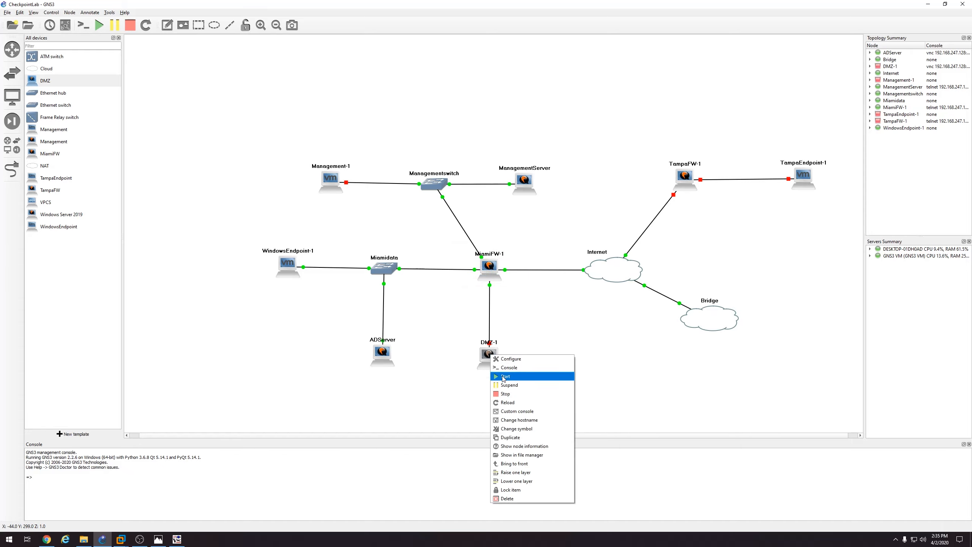
pyautogui.click(504, 376)
pyautogui.rightClick(496, 355)
pyautogui.click(509, 367)
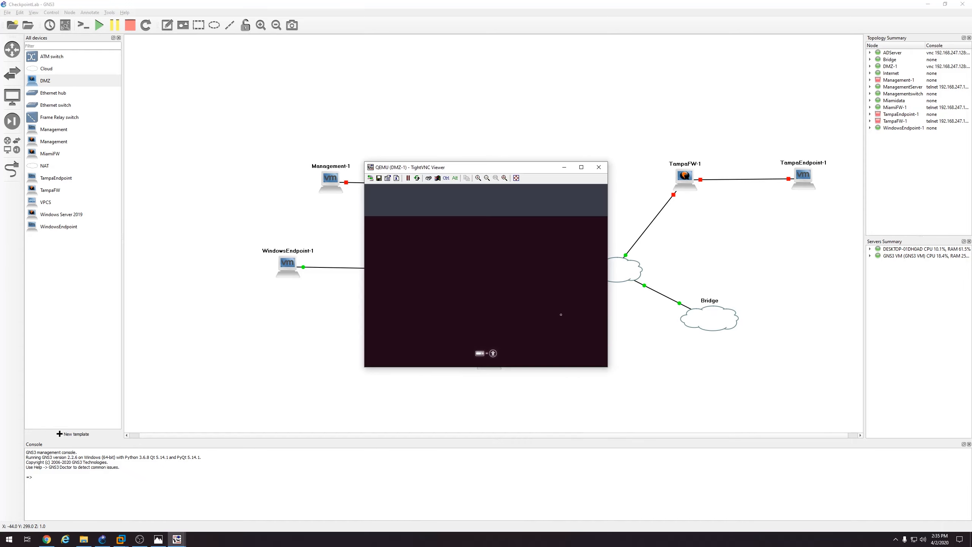
# Begin the Ubuntu Budgie install with English (US) keyboard and minimal installation
pyautogui.click(586, 171)
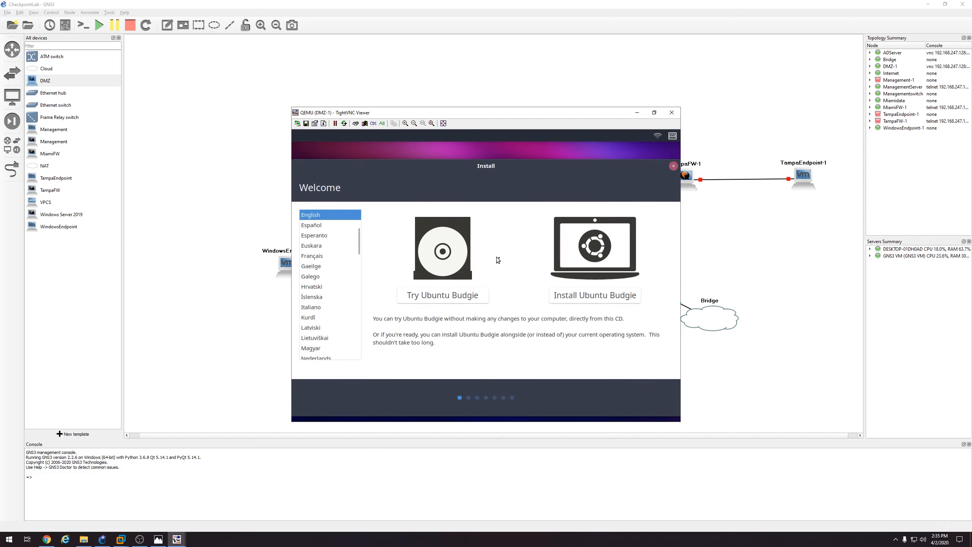
pyautogui.click(587, 298)
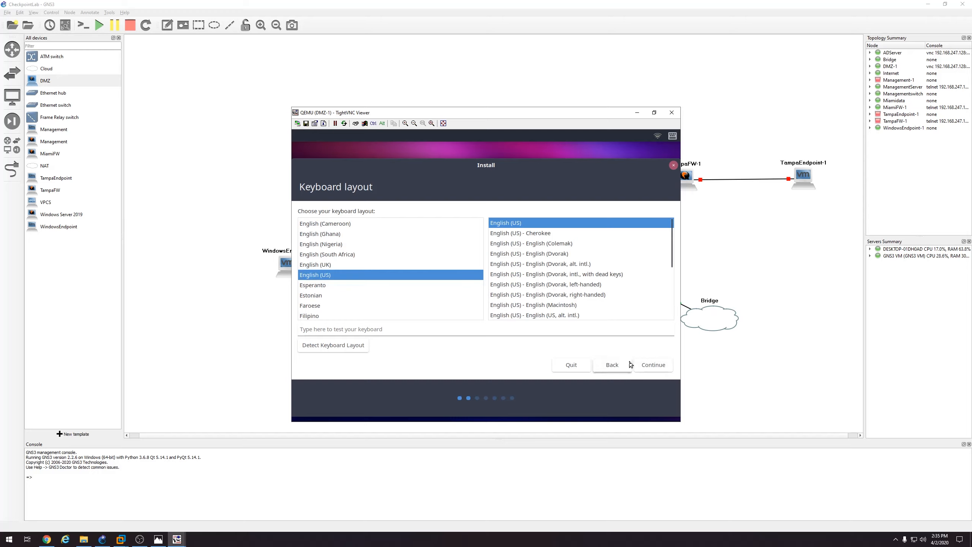
pyautogui.click(641, 367)
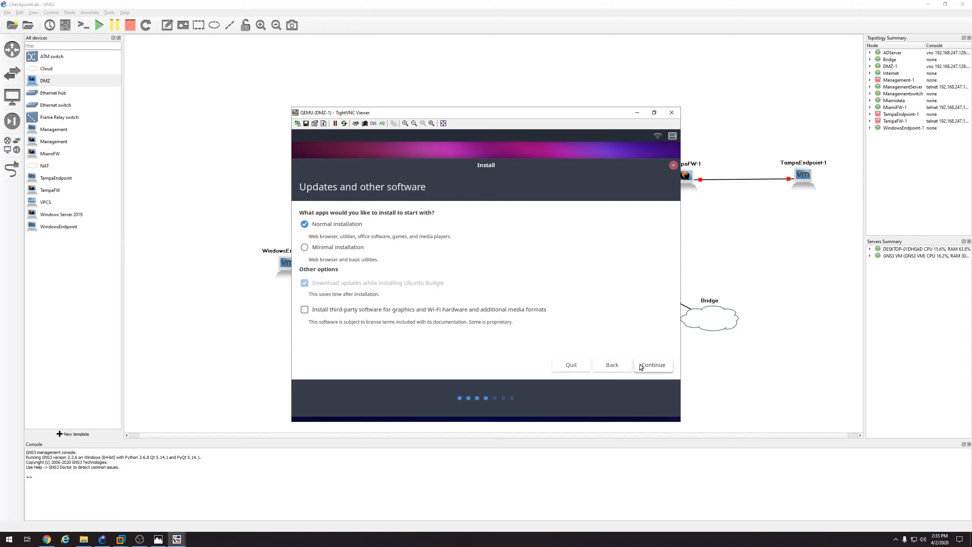
pyautogui.click(322, 249)
pyautogui.click(650, 364)
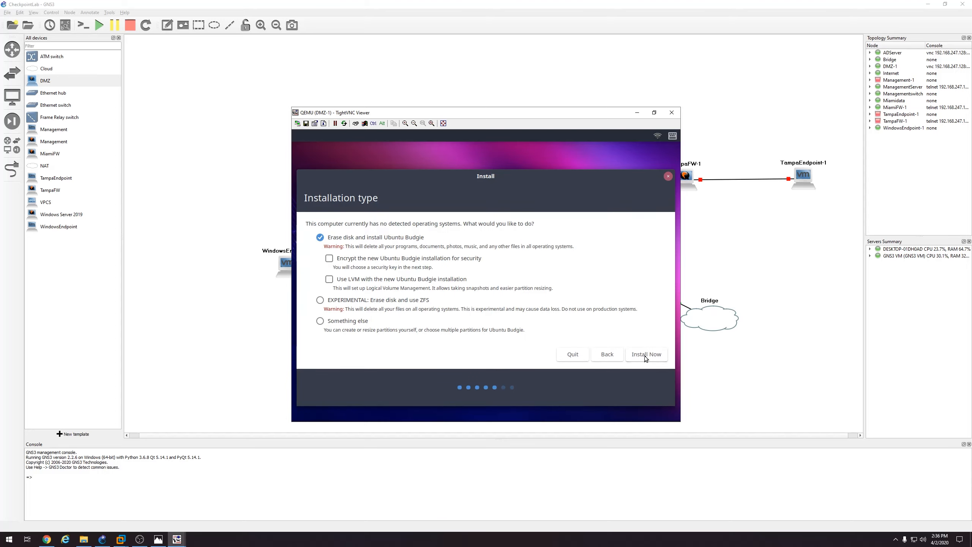
# Install onto the erased disk, confirm the disk changes, and accept New York
pyautogui.click(646, 355)
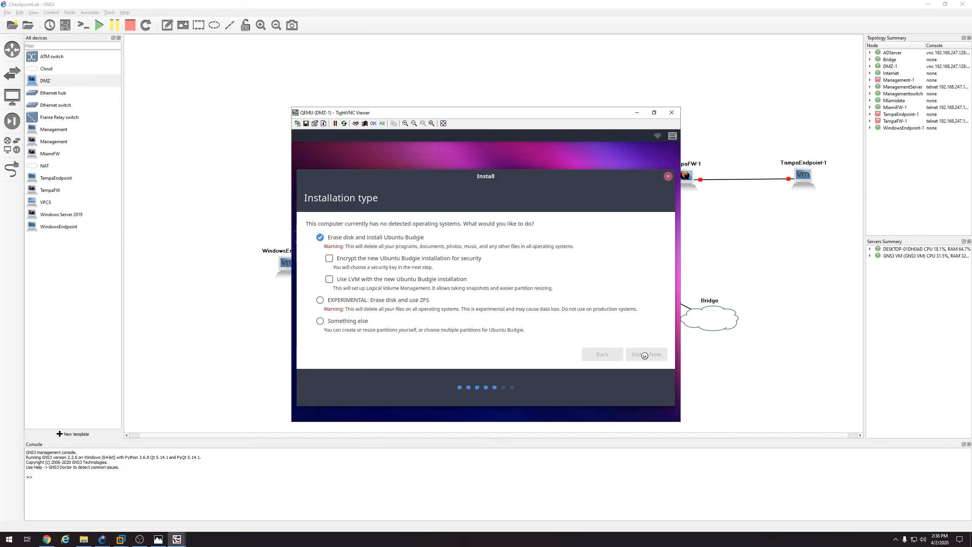
pyautogui.click(634, 340)
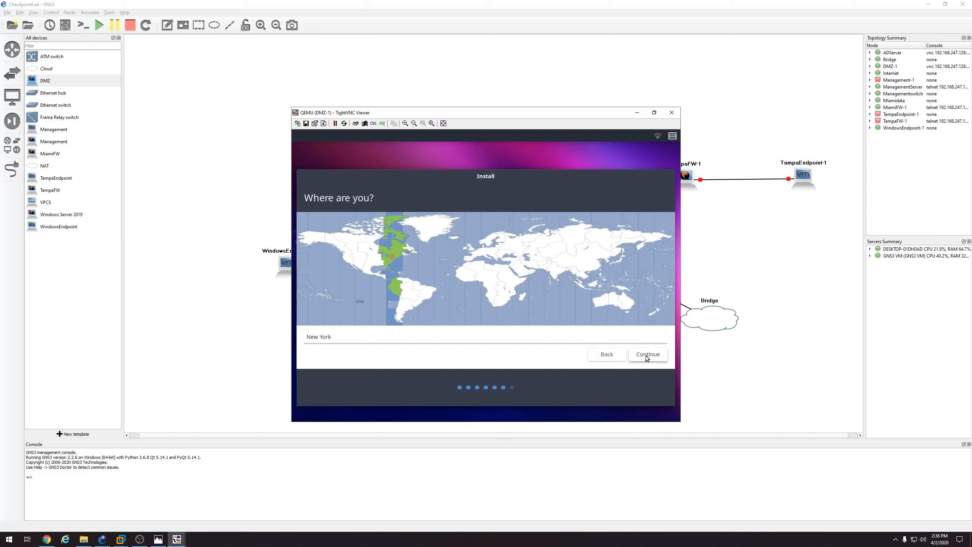
pyautogui.click(646, 355)
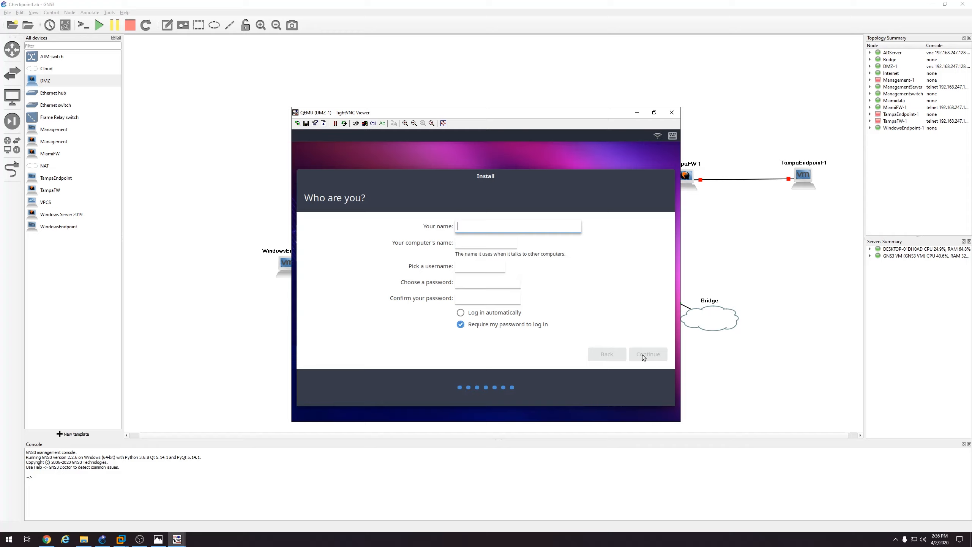
# Enter the user's full name, a username, and the account password twice
pyautogui.moveTo(497, 226); pyautogui.dragTo(428, 230)
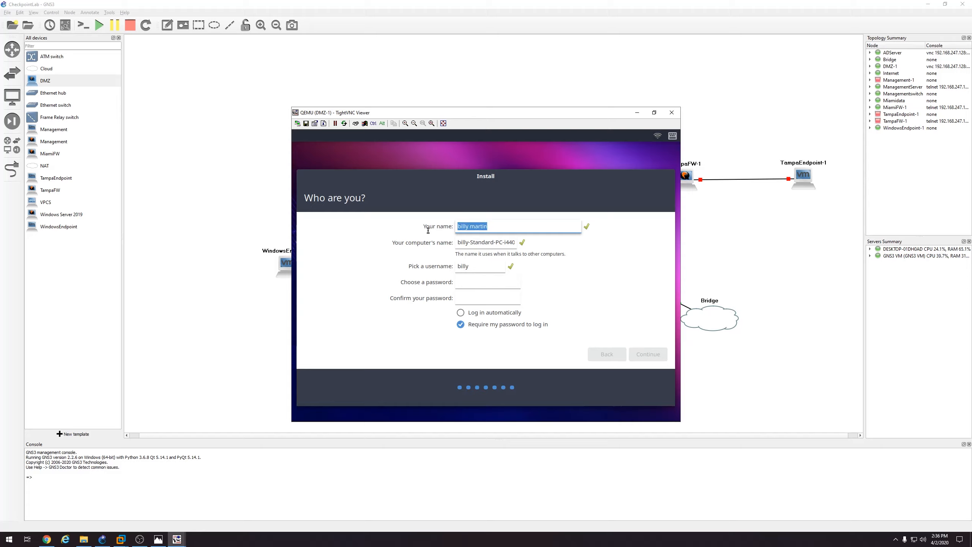
pyautogui.write('admin')
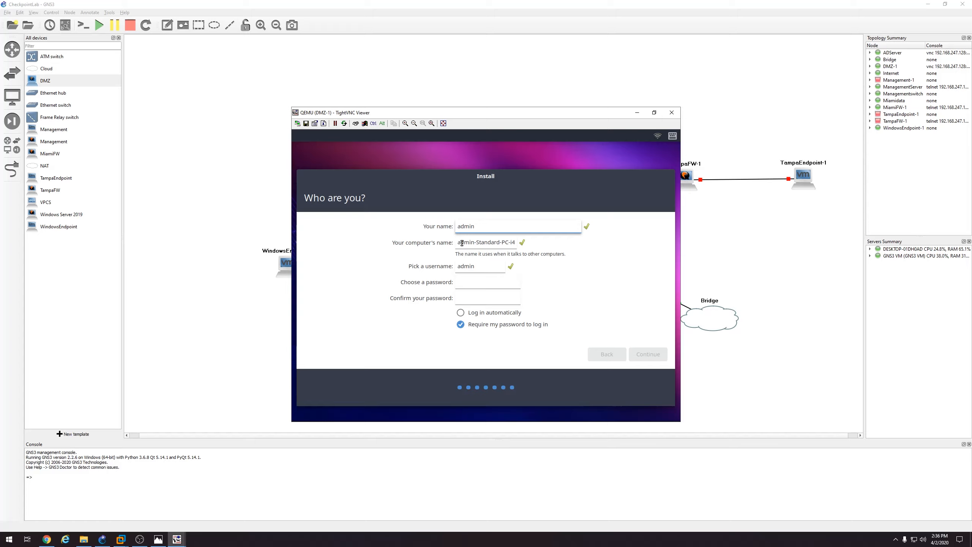
pyautogui.click(481, 282)
pyautogui.write('123456•••••••')
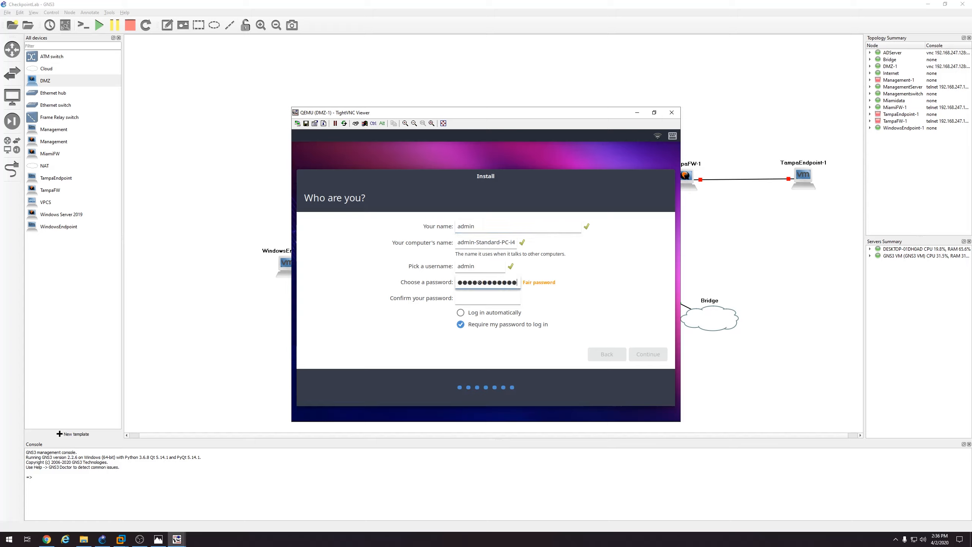
pyautogui.press('Tab')
pyautogui.write('••••••********')
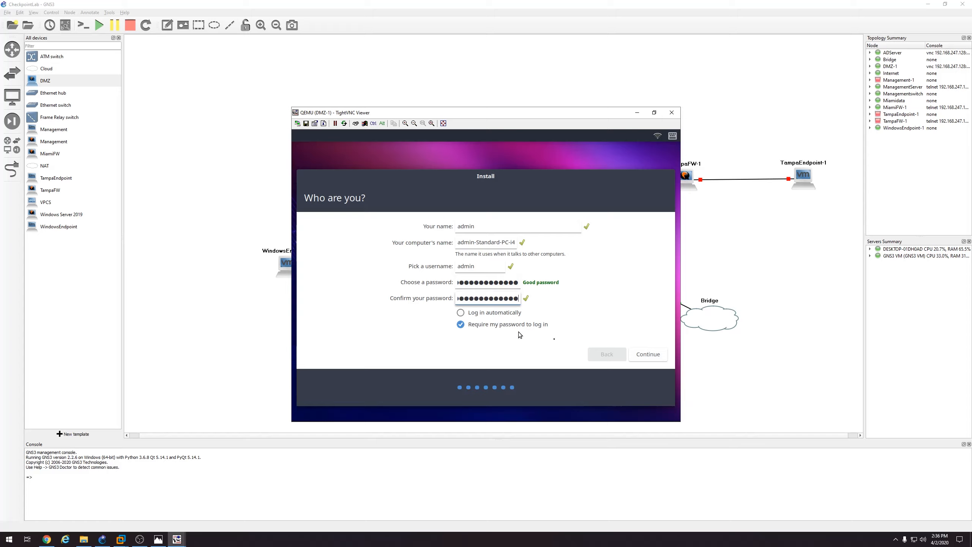
# Restore the full name, keep password-required login, and continue the installation
pyautogui.click(508, 313)
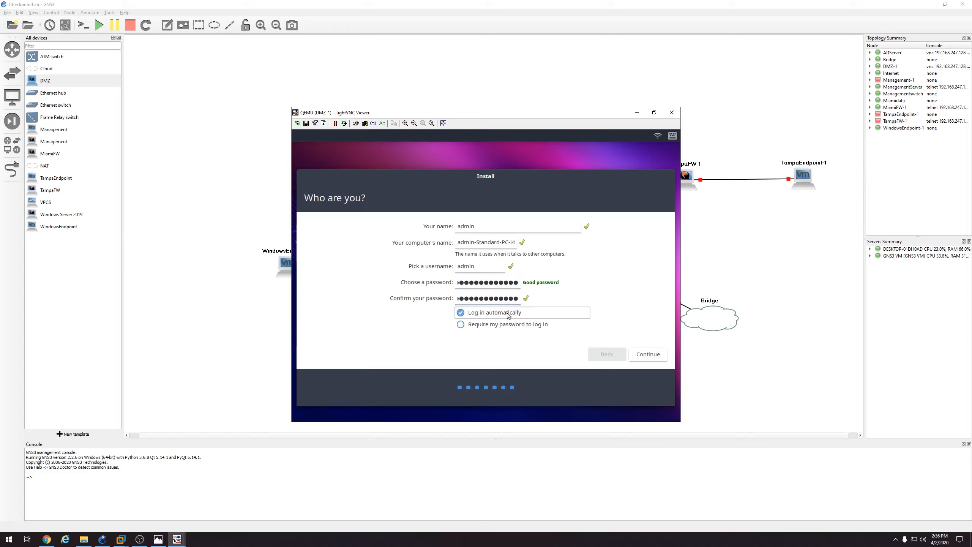
pyautogui.click(647, 355)
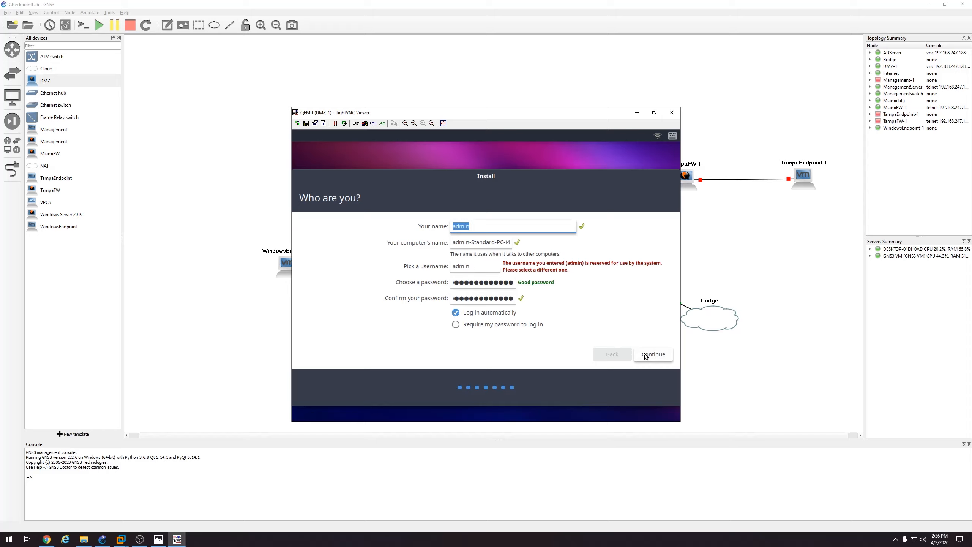
pyautogui.click(493, 326)
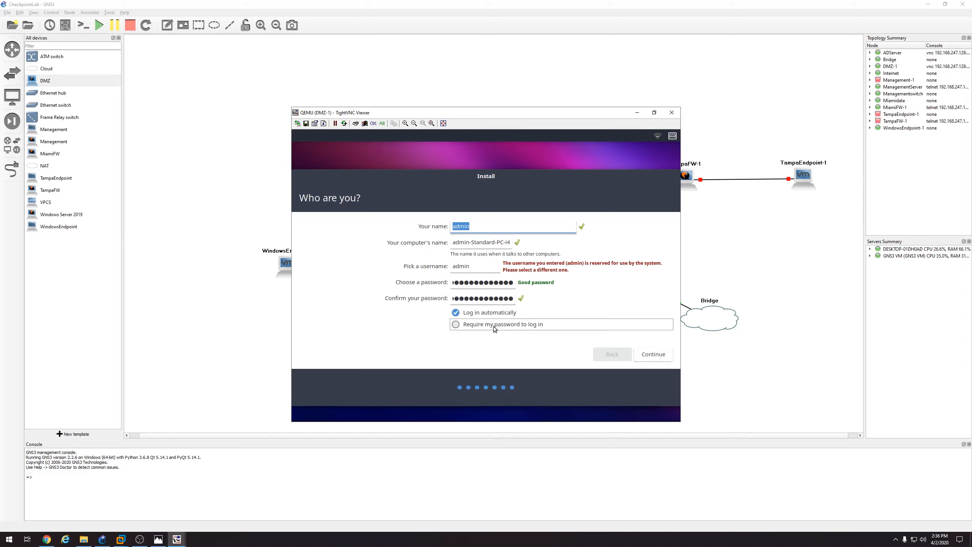
pyautogui.click(477, 225)
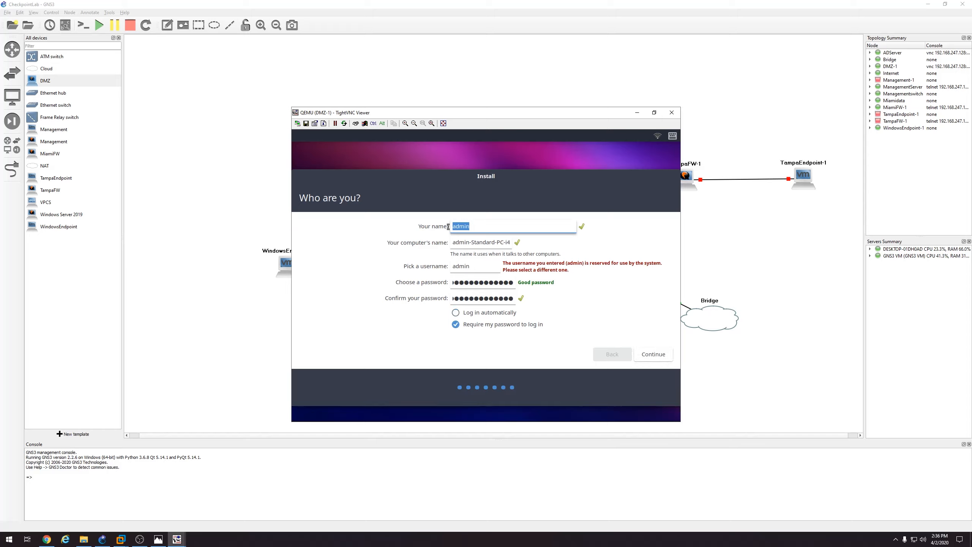
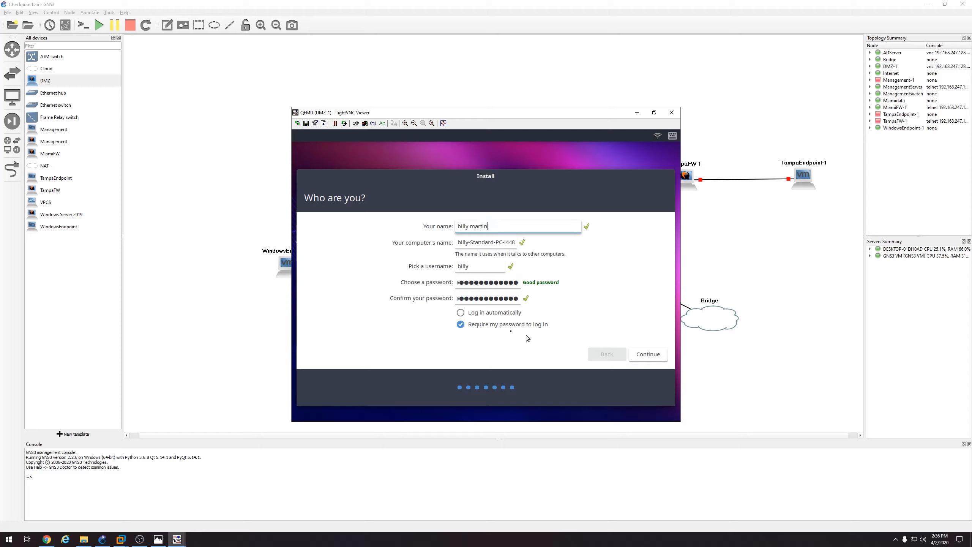
pyautogui.click(505, 312)
pyautogui.click(643, 353)
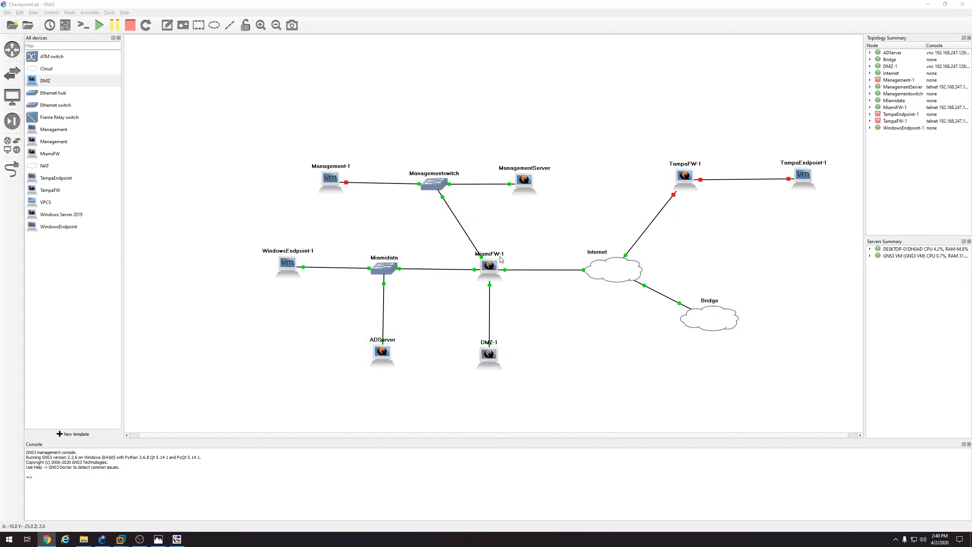
# Stop DMZ-1 and clear the ISO from its CD/DVD drive setting
pyautogui.rightClick(494, 352)
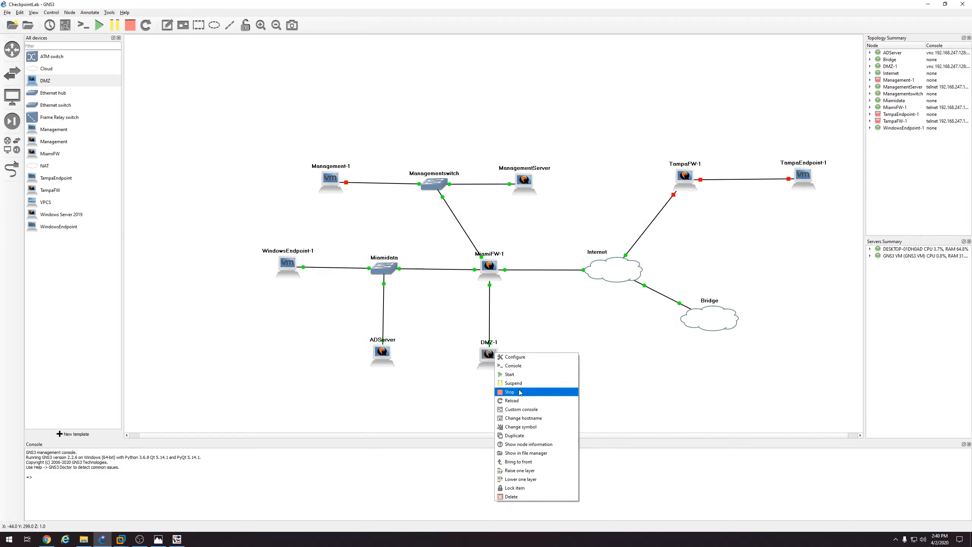
pyautogui.click(515, 392)
pyautogui.rightClick(496, 361)
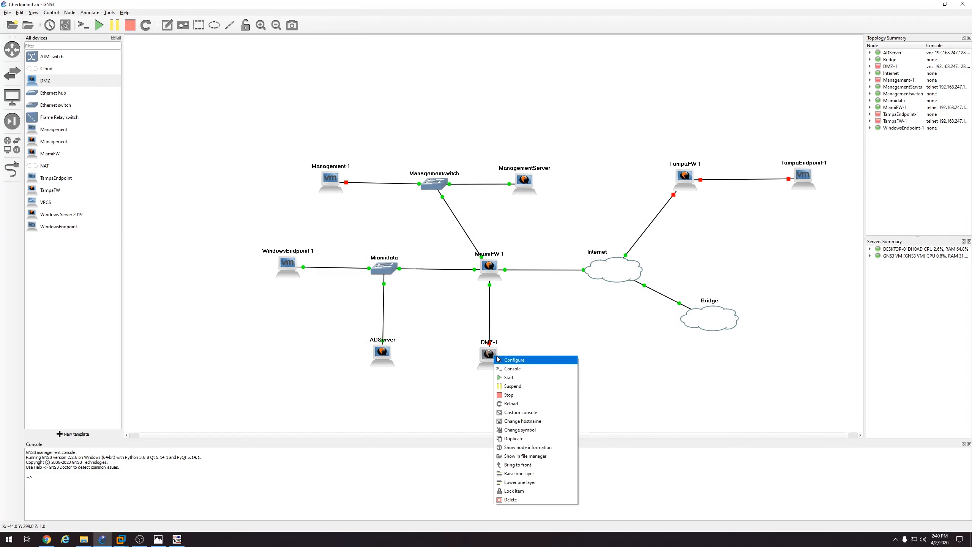
pyautogui.click(512, 360)
pyautogui.click(432, 212)
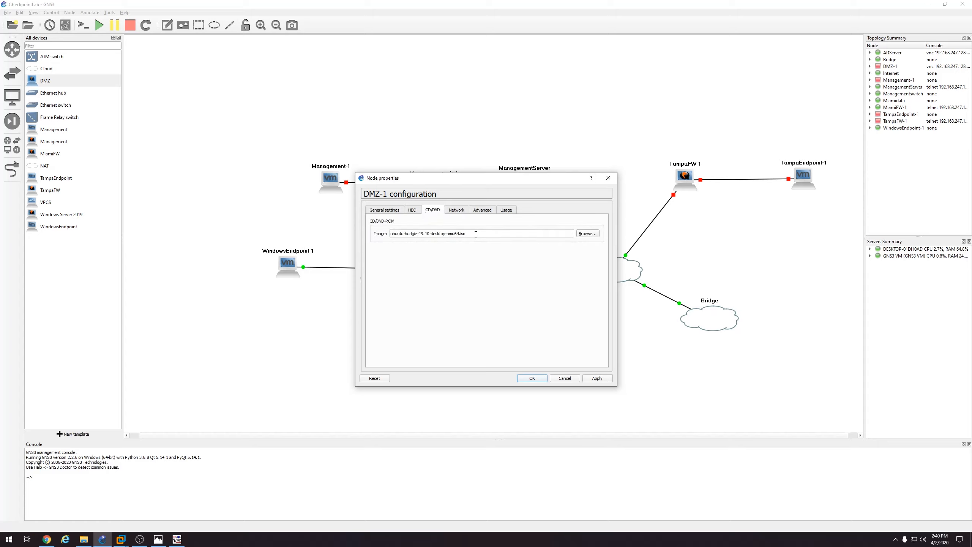
pyautogui.moveTo(476, 234); pyautogui.dragTo(386, 242)
pyautogui.moveTo(472, 234); pyautogui.dragTo(360, 236)
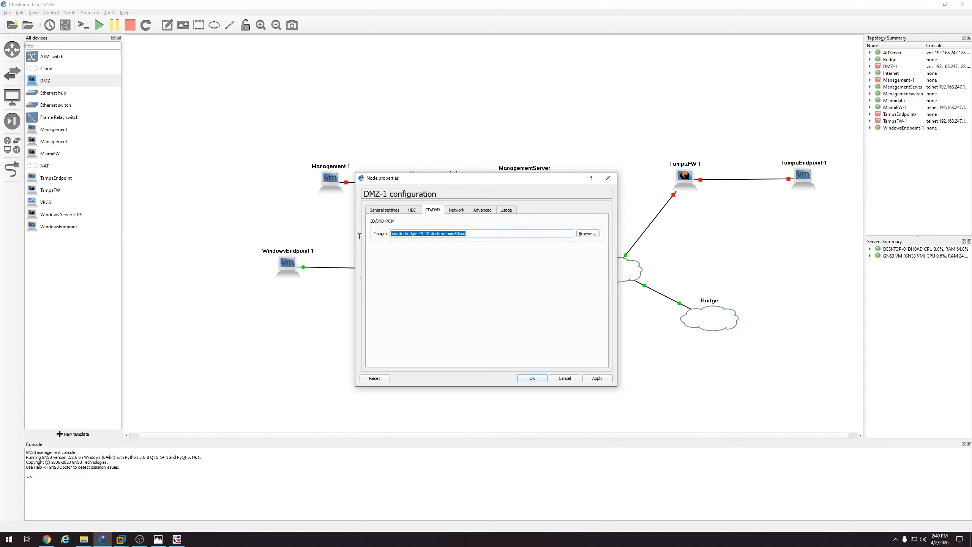
pyautogui.press('BackSpace')
pyautogui.click(596, 378)
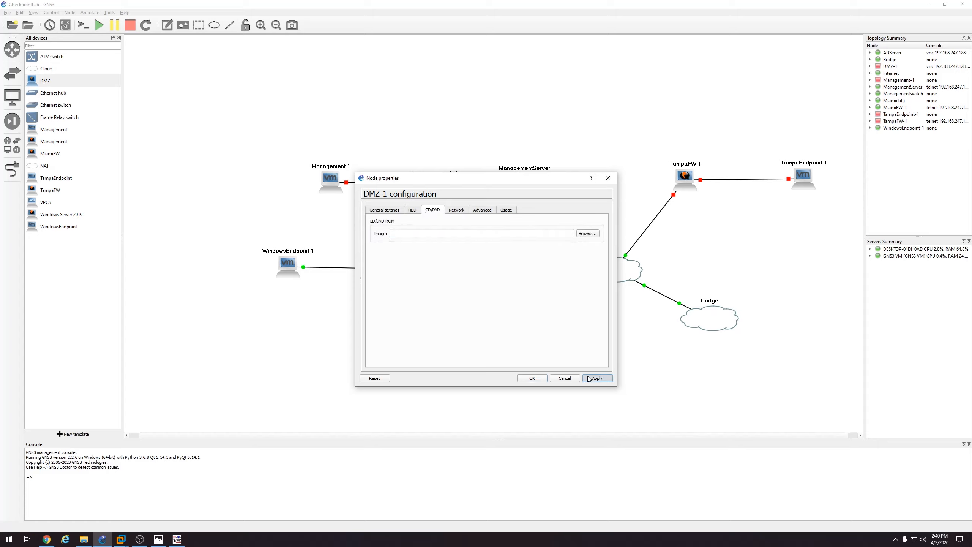
pyautogui.click(532, 377)
# Start DMZ-1 again and open its graphical console
pyautogui.rightClick(492, 359)
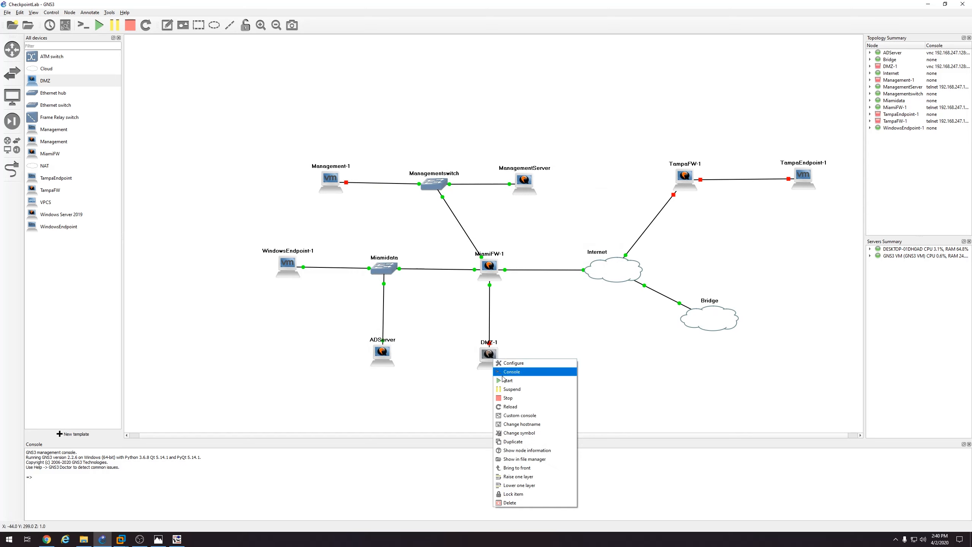
pyautogui.click(503, 380)
pyautogui.rightClick(492, 356)
pyautogui.click(501, 361)
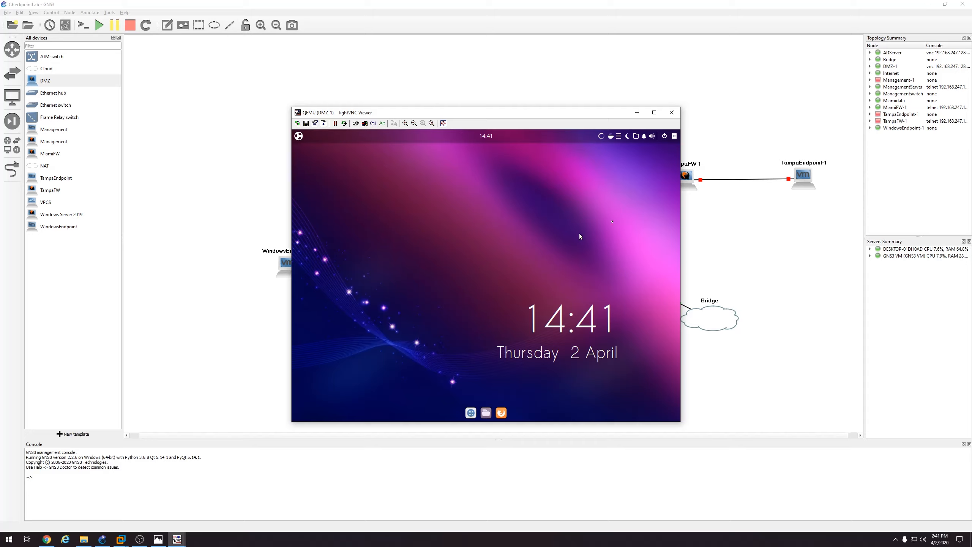
# Activate Wired connection 1 from the guest's top-bar network menu
pyautogui.click(620, 136)
pyautogui.click(620, 136)
pyautogui.click(601, 136)
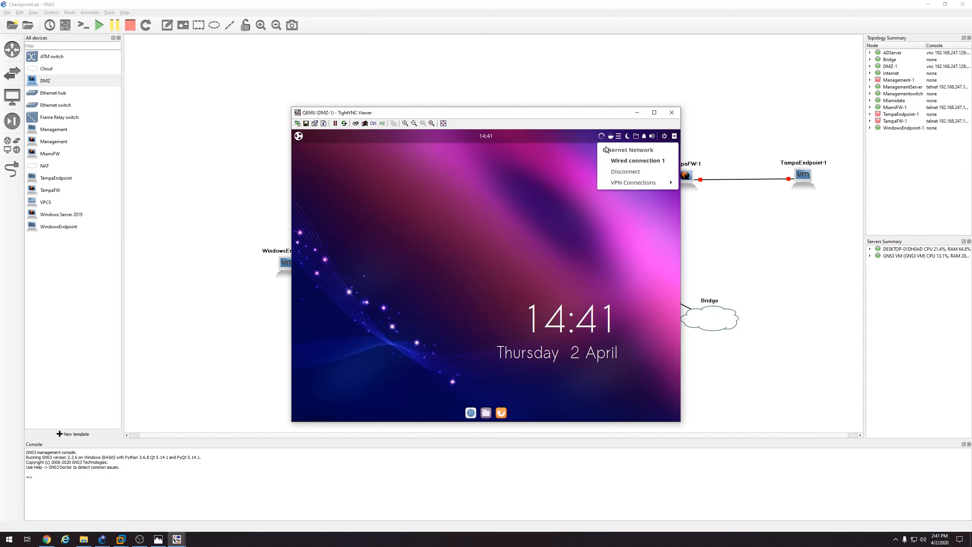
pyautogui.click(623, 163)
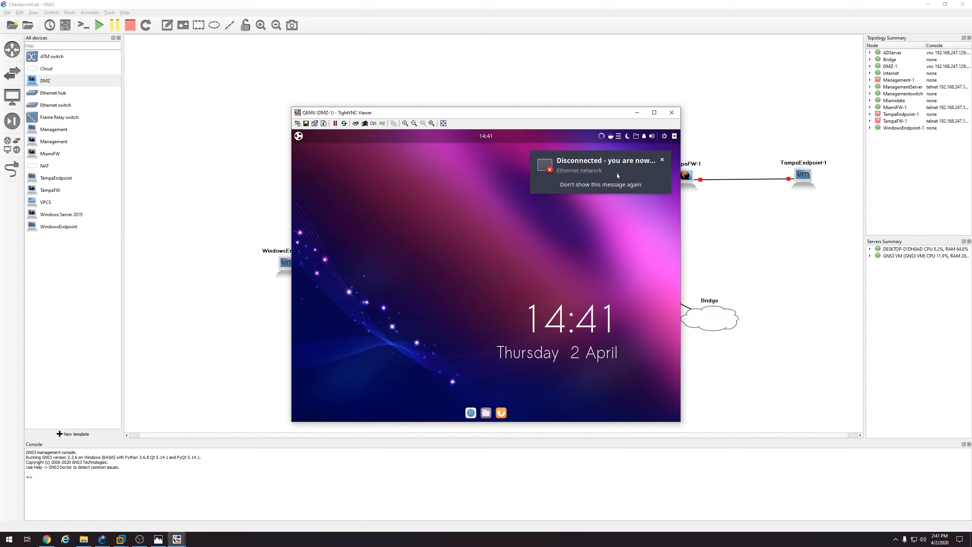
pyautogui.click(662, 160)
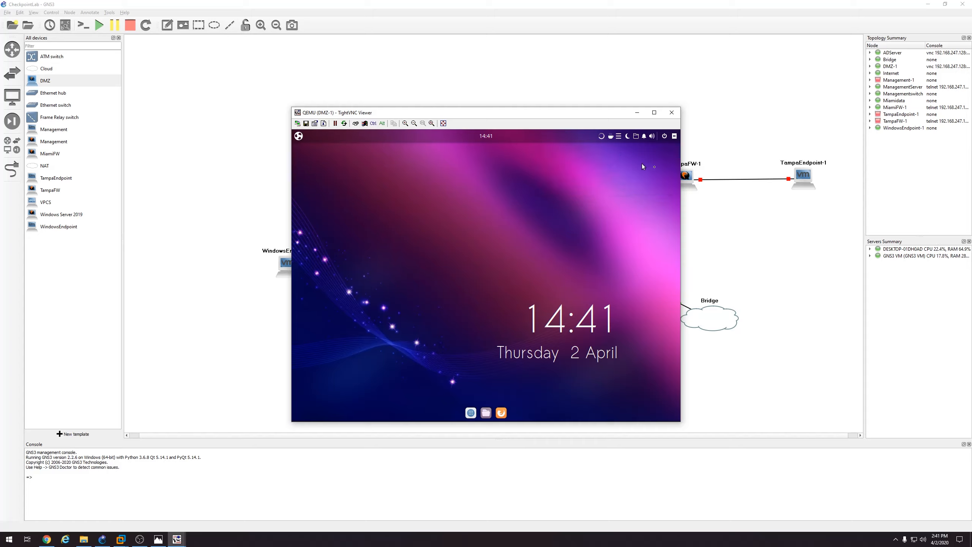
# Disconnect and reconnect Wired connection 1, then bring up the Budgie menu
pyautogui.click(602, 140)
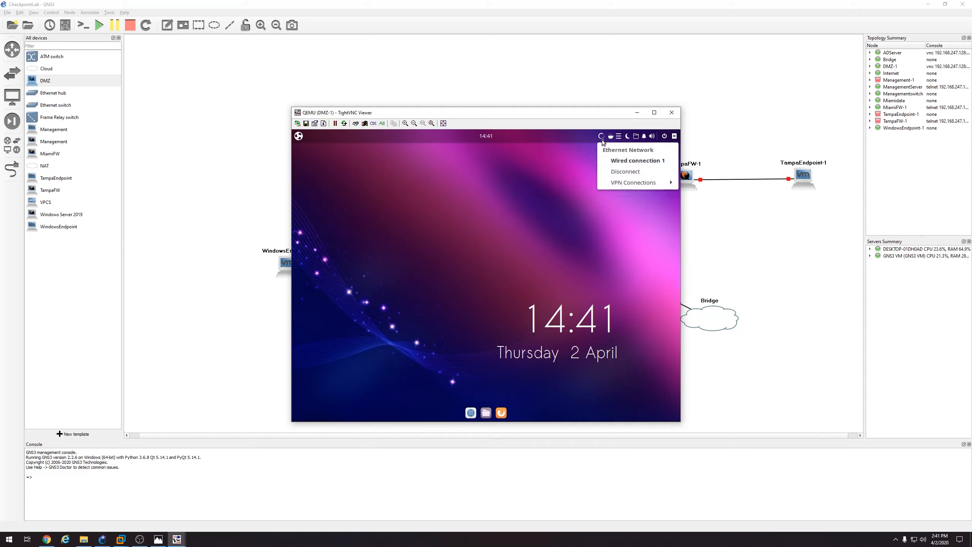
pyautogui.click(621, 173)
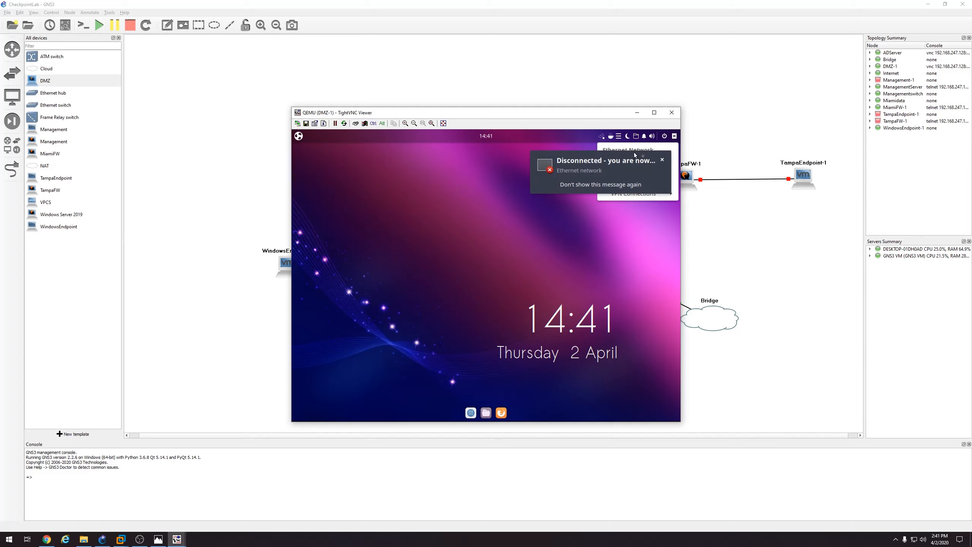
pyautogui.click(662, 161)
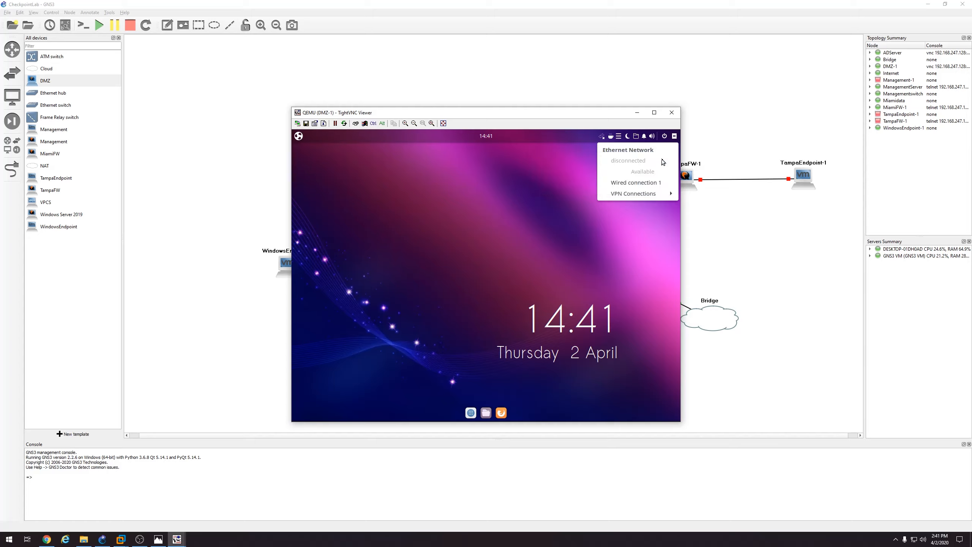
pyautogui.click(636, 183)
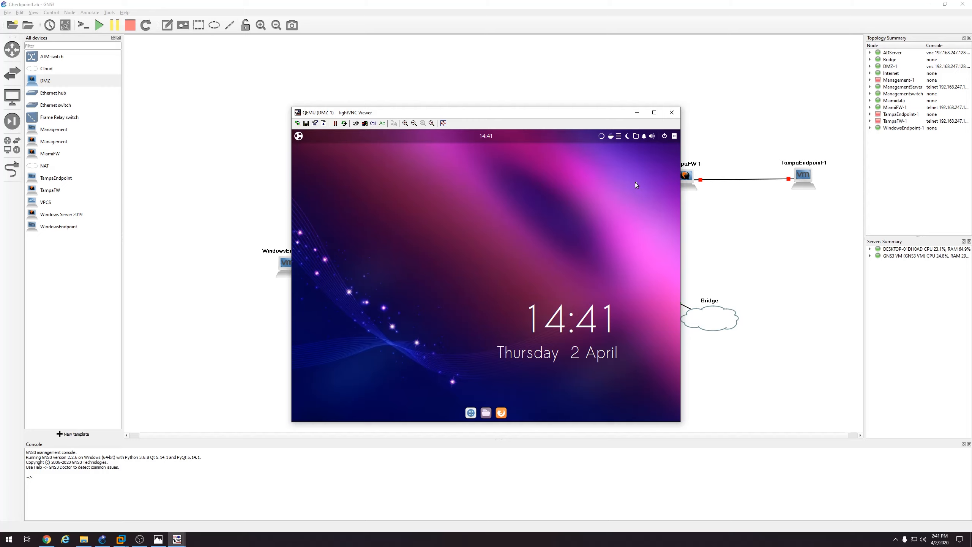
pyautogui.click(299, 136)
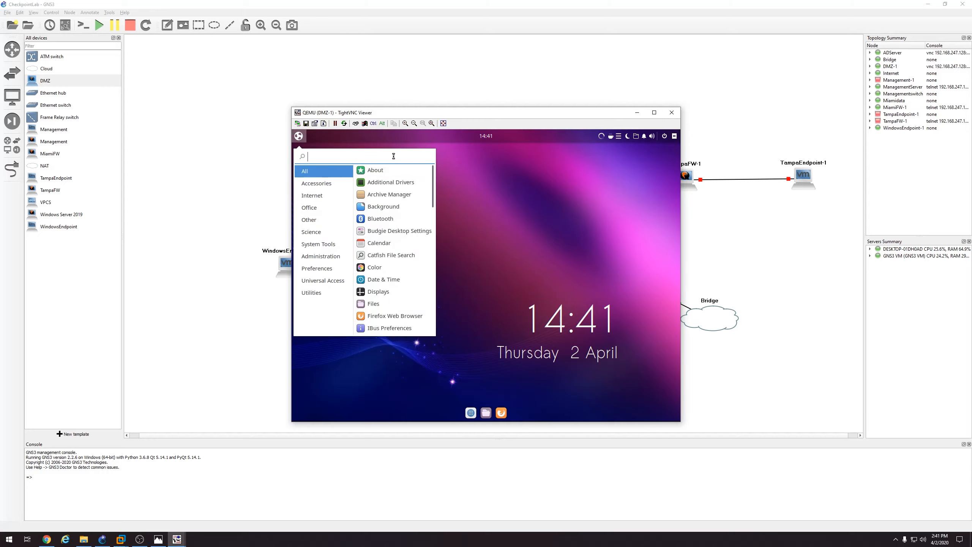
# Open the wired connection's IPv4 settings via 'network' search and choose Manual
pyautogui.write('network')
pyautogui.click(386, 169)
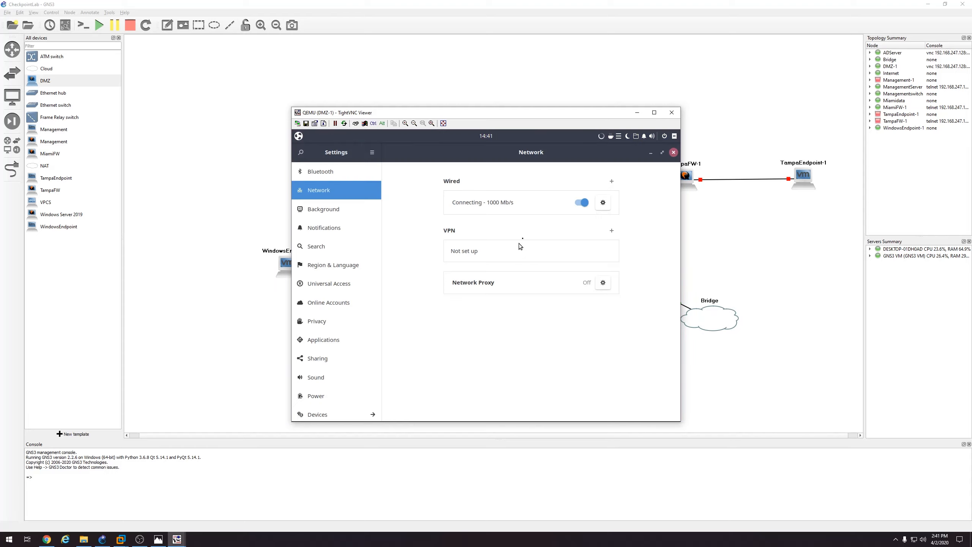
pyautogui.click(605, 201)
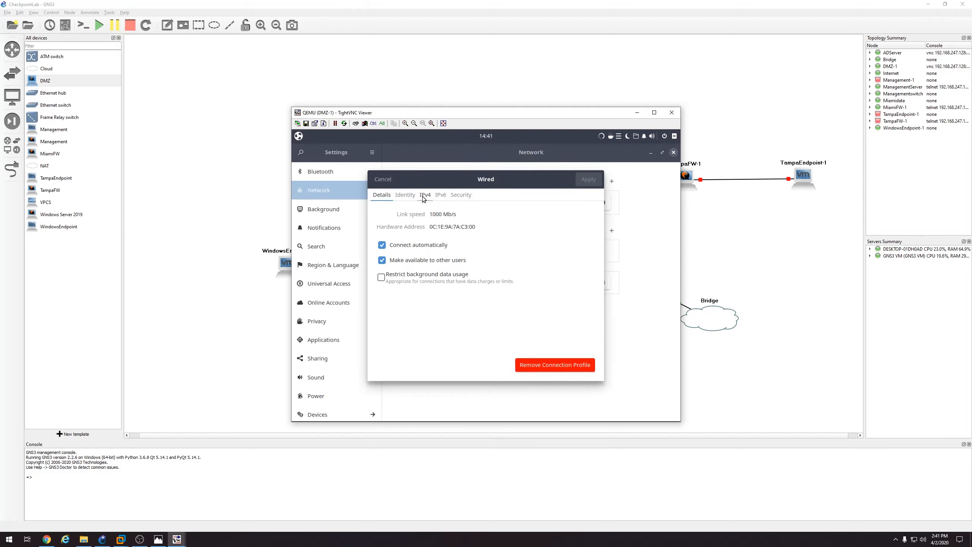
pyautogui.click(424, 196)
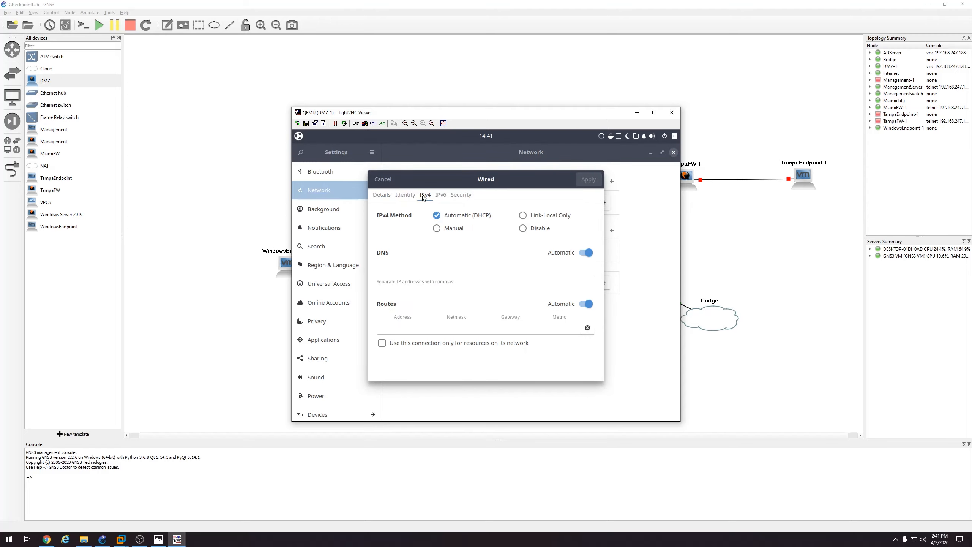
pyautogui.click(454, 229)
# Enter address 172.16.20.100, gateway 172.16.20.1 and netmask 255.255.255.0
pyautogui.click(419, 268)
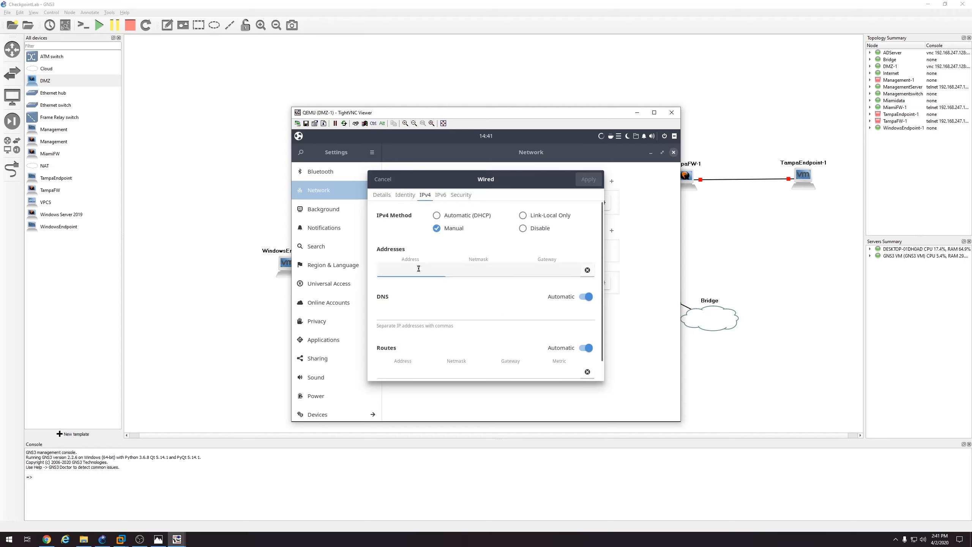
pyautogui.write('172.16.10.')
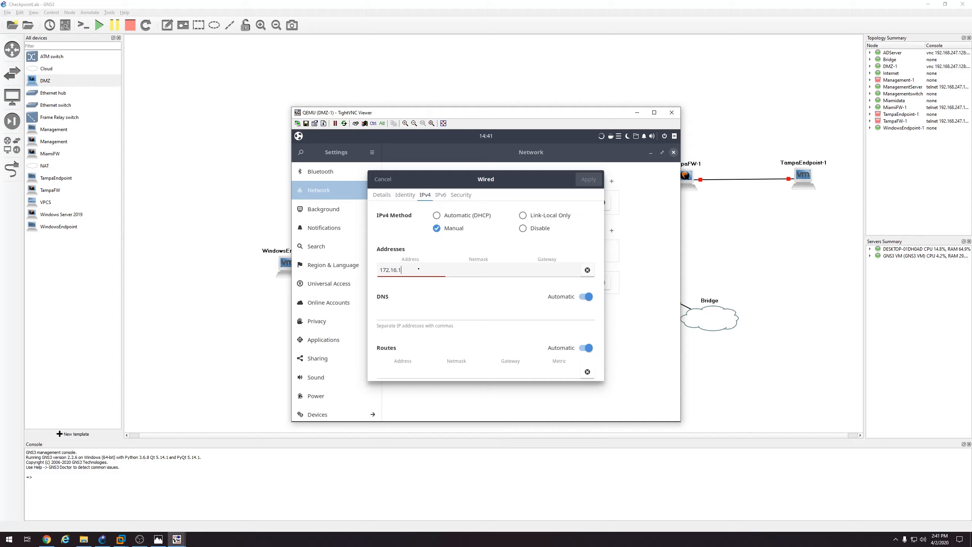
pyautogui.press('BackSpace')
pyautogui.press('BackSpace')
pyautogui.press('BackSpace')
pyautogui.write('20.')
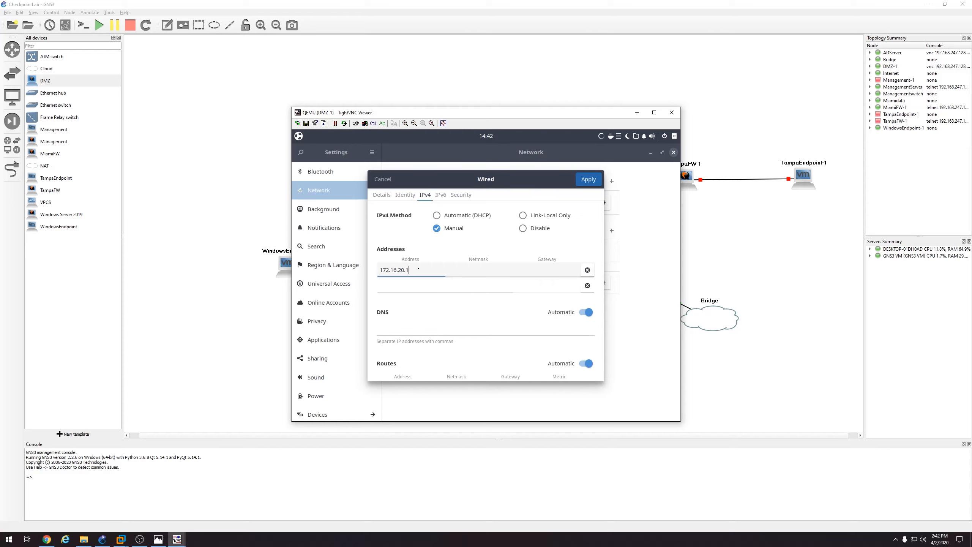
pyautogui.write('100')
pyautogui.click(513, 415)
pyautogui.click(158, 539)
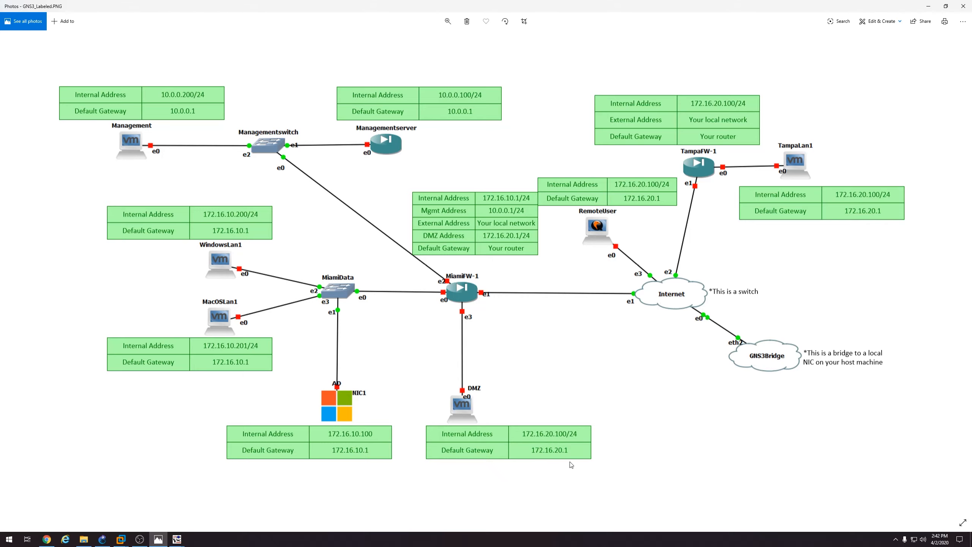
pyautogui.click(158, 538)
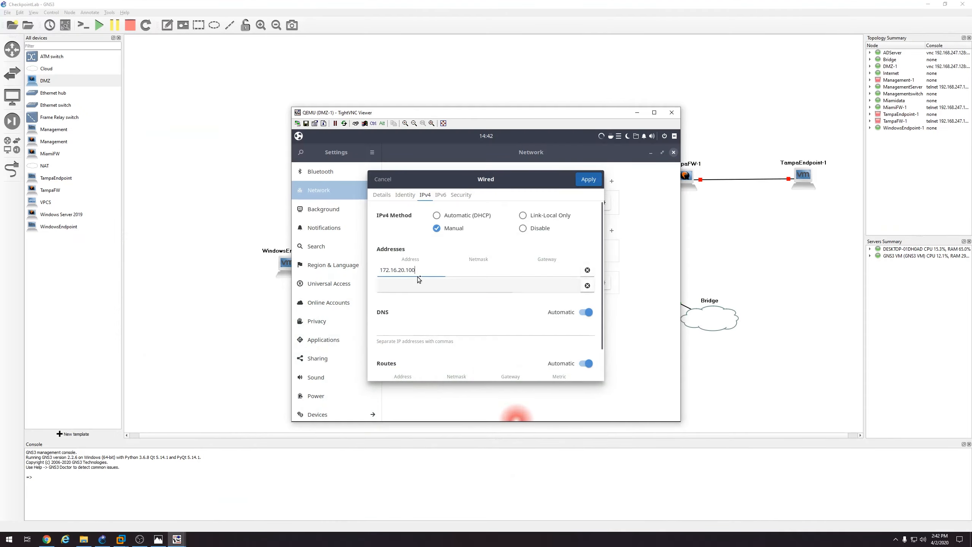
pyautogui.click(547, 272)
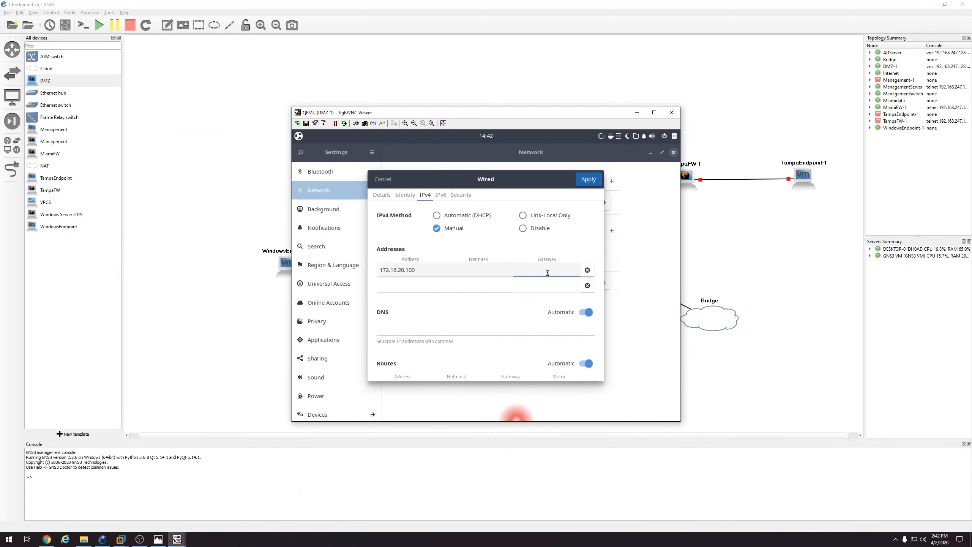
pyautogui.write('172.1')
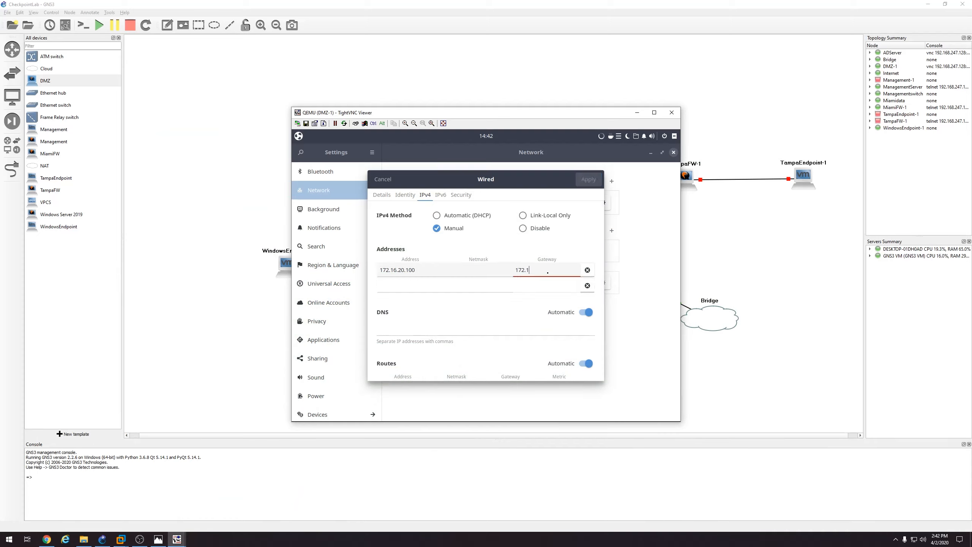
pyautogui.write('6.20.1')
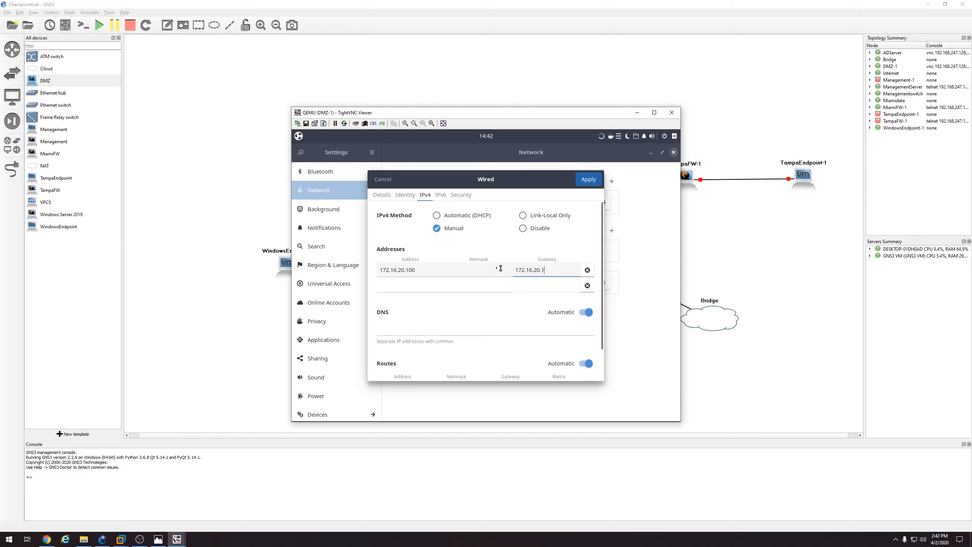
pyautogui.click(501, 268)
pyautogui.write('255.255')
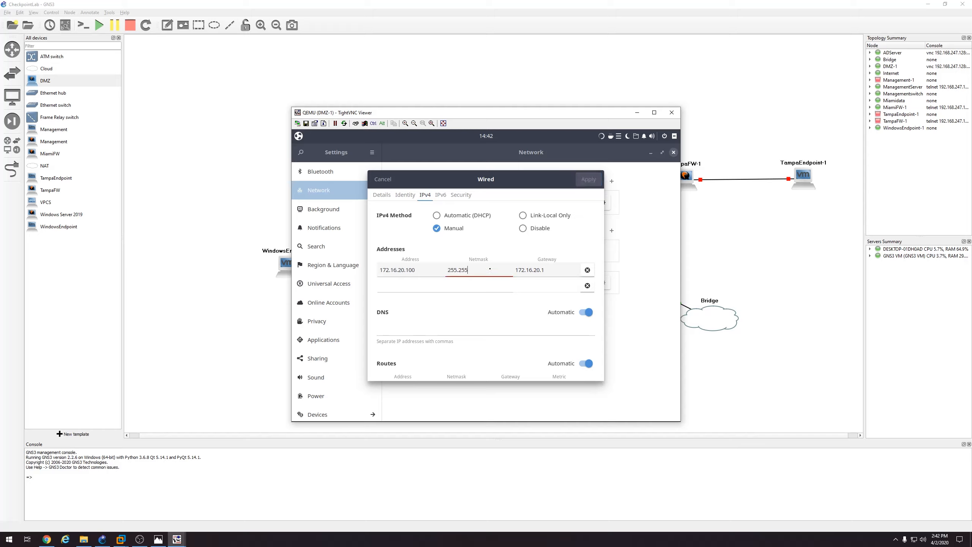
pyautogui.write('.255.0')
# Close the Budgie Welcome popup, enter DNS 8.8.8.8, and apply the IPv4 settings
pyautogui.click(405, 331)
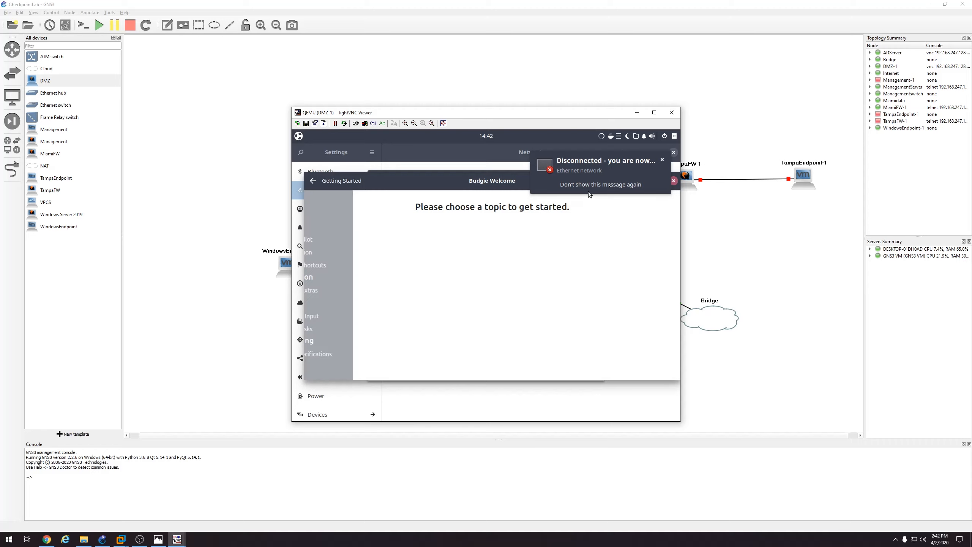
pyautogui.click(674, 181)
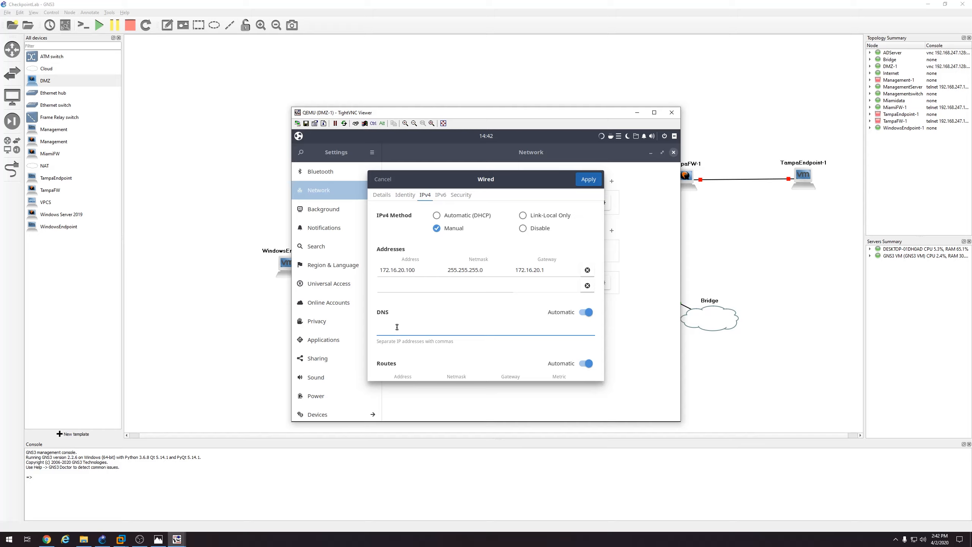
pyautogui.write('8.8.8.8')
pyautogui.click(586, 182)
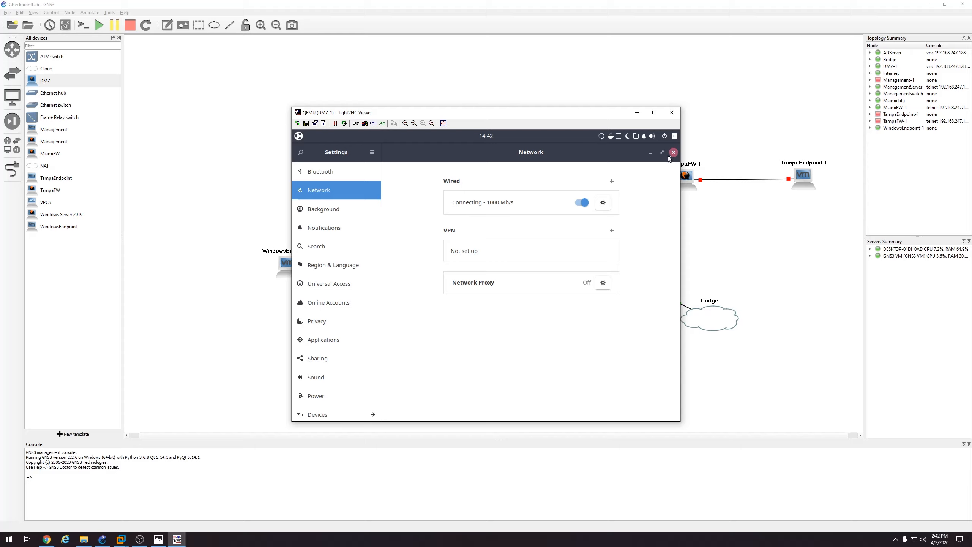
# Launch the Tilix terminal by searching 'terminal' in the Budgie menu
pyautogui.click(298, 137)
pyautogui.write('terminal')
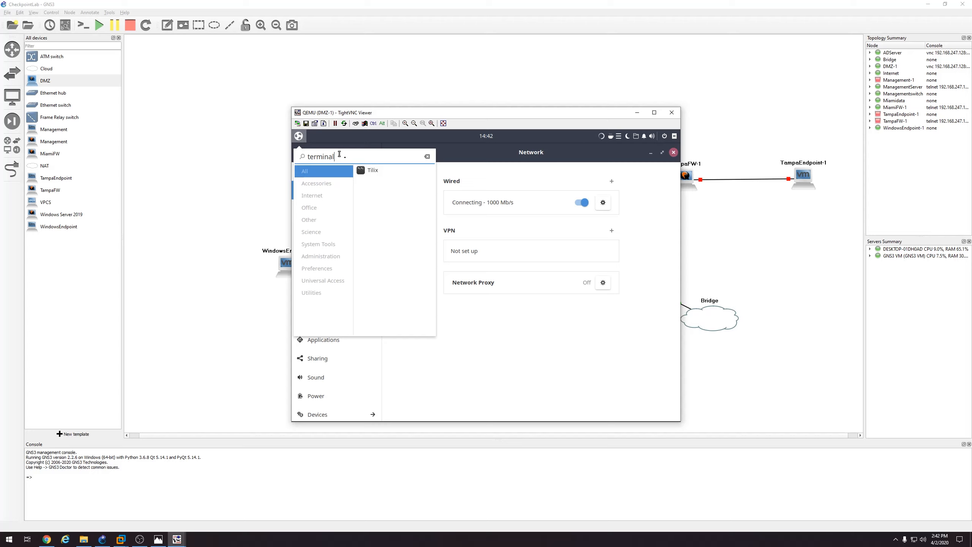
pyautogui.press('Return')
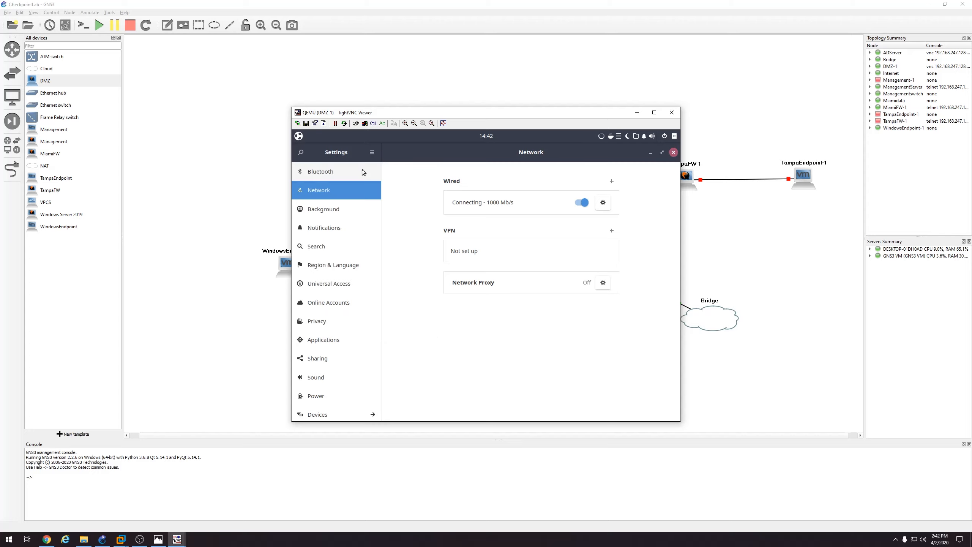
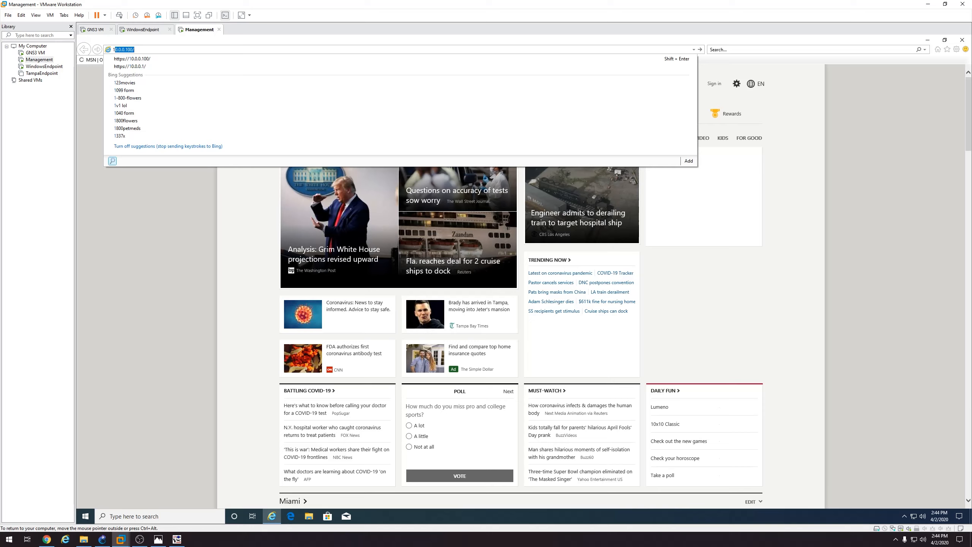
# Load the address 10.0.0.100 in the Management VM's Internet Explorer
pyautogui.press('Return')
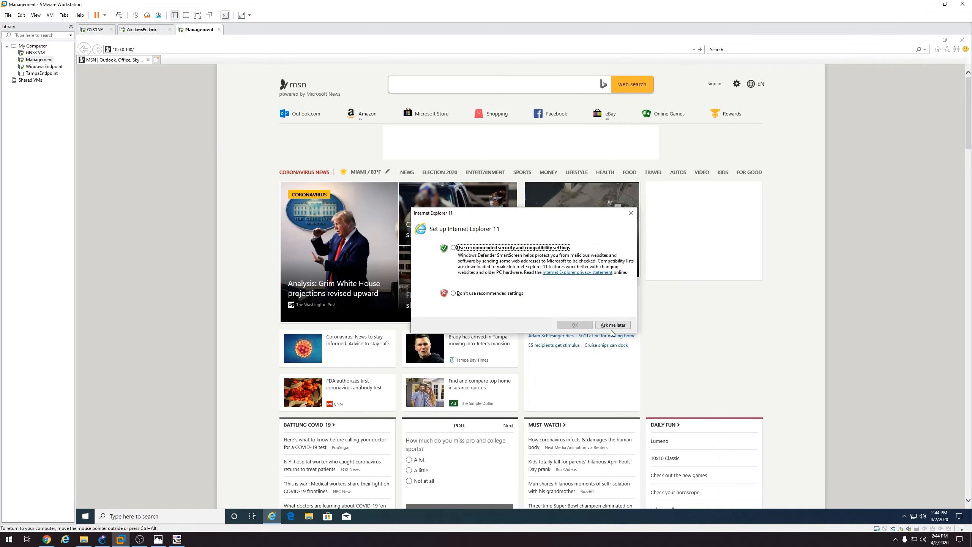
pyautogui.click(613, 326)
pyautogui.click(150, 49)
pyautogui.press('Return')
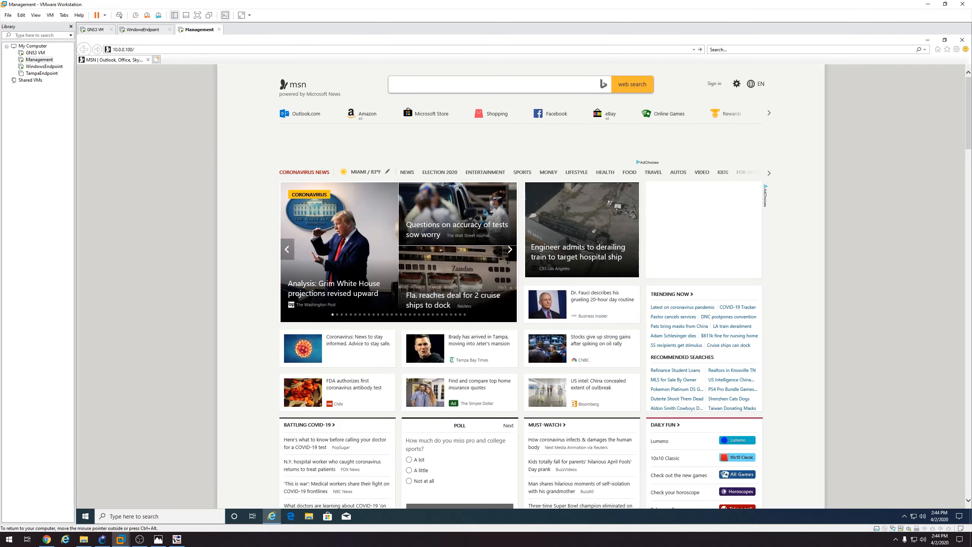
pyautogui.press('BackSpace')
pyautogui.press('BackSpace')
pyautogui.press('BackSpace')
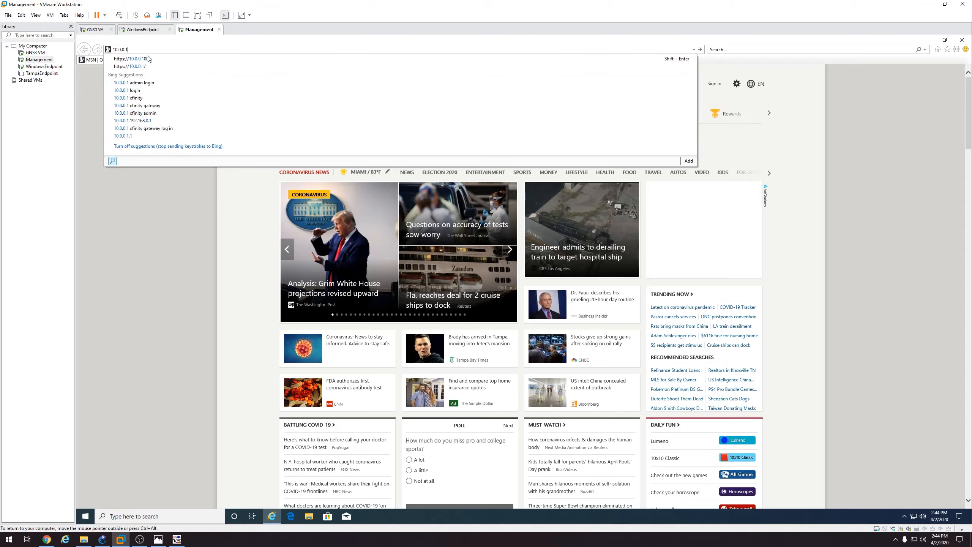
pyautogui.click(149, 67)
pyautogui.click(171, 162)
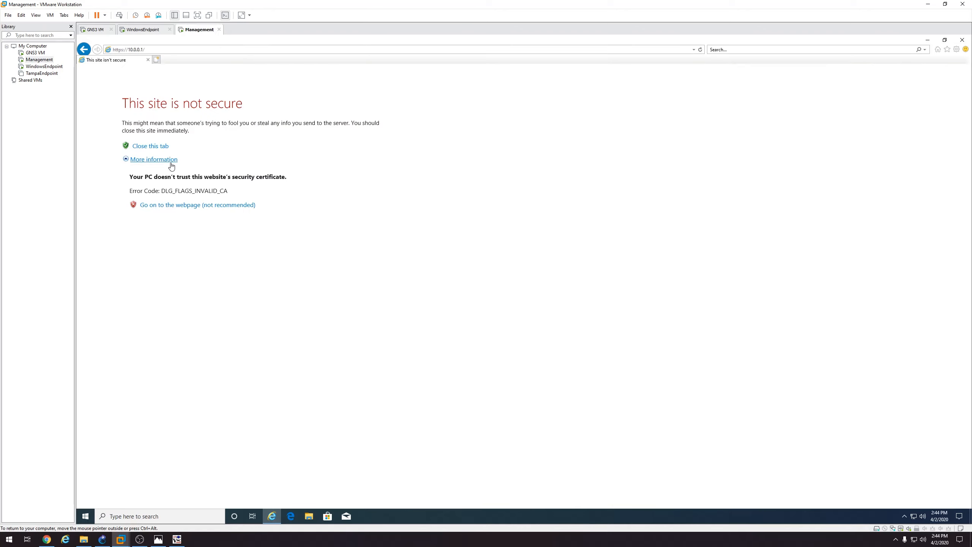
pyautogui.click(180, 205)
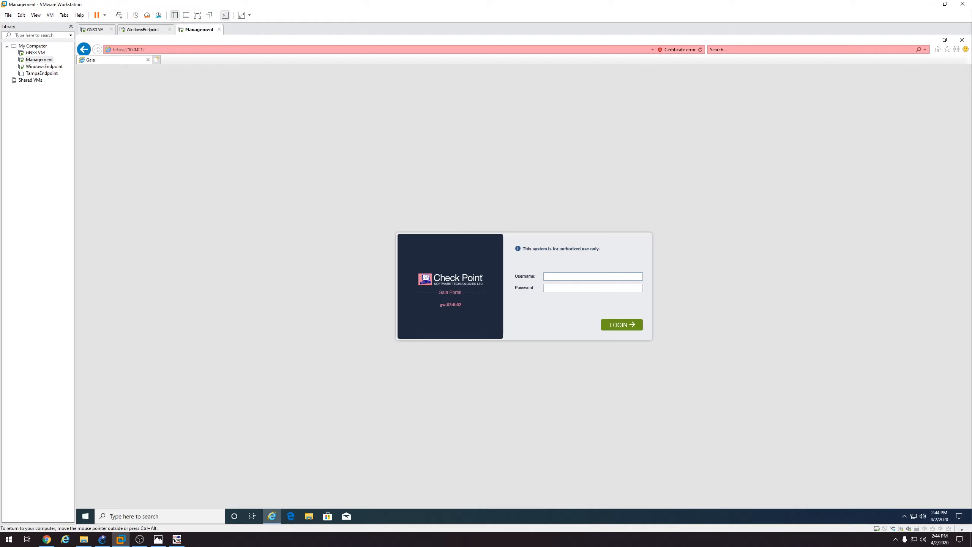
# Sign in to the Gaia Portal as admin with the account password, retrying the login once
pyautogui.write('adm')
pyautogui.write('********')
pyautogui.write('admin')
pyautogui.press('Tab')
pyautogui.write('*************')
pyautogui.press('Return')
pyautogui.write('admin')
pyautogui.press('Tab')
pyautogui.write('••••••')
pyautogui.press('Return')
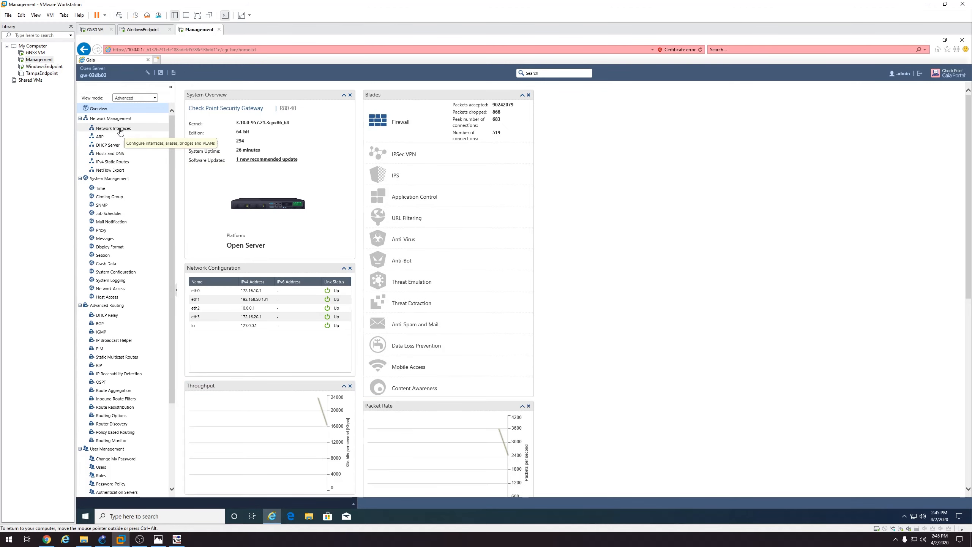
# Review the gateway's Network Interfaces page, then bring up the DMZ-1 VM's VNC window
pyautogui.click(120, 130)
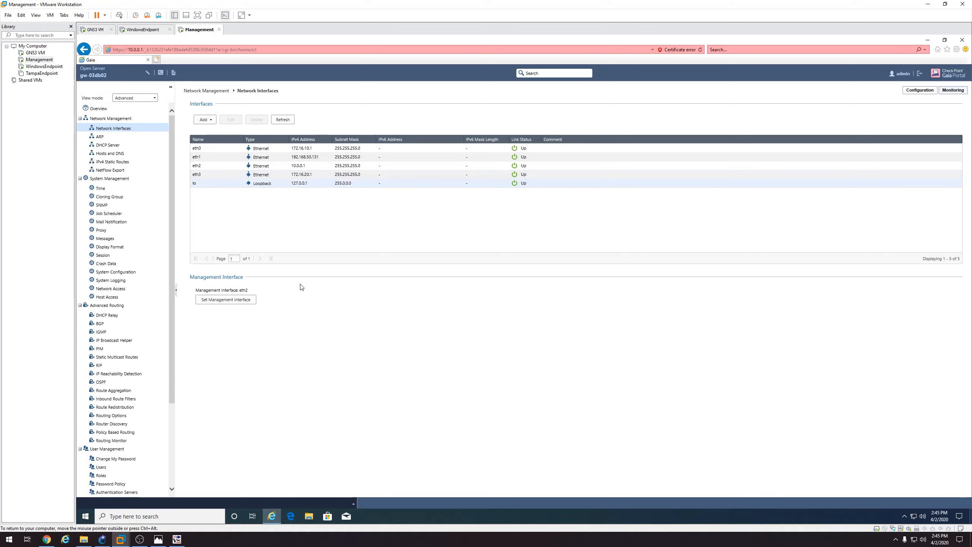
pyautogui.click(177, 539)
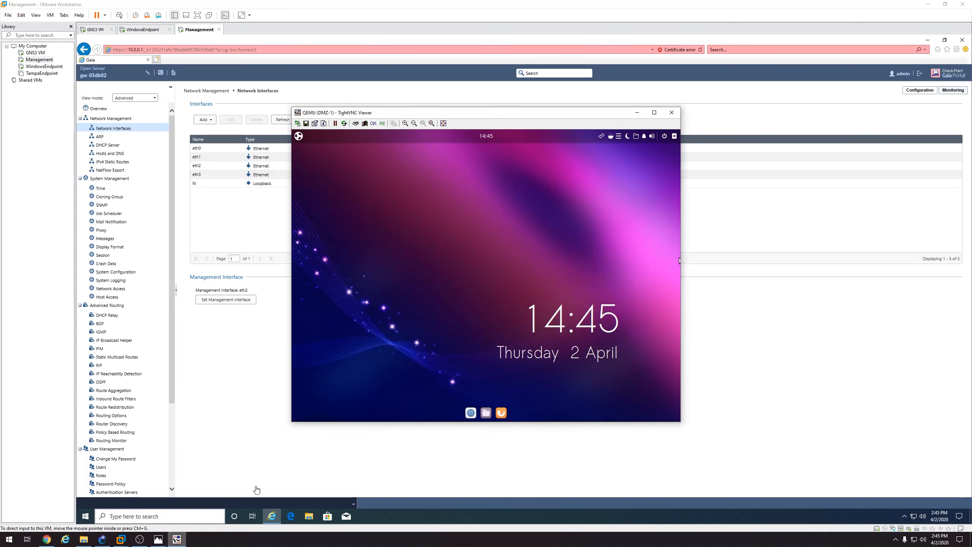
pyautogui.click(619, 137)
# Check the Wired connection shows 172.16.20.100 with gateway 172.16.20.1, then show the Management desktop
pyautogui.click(618, 136)
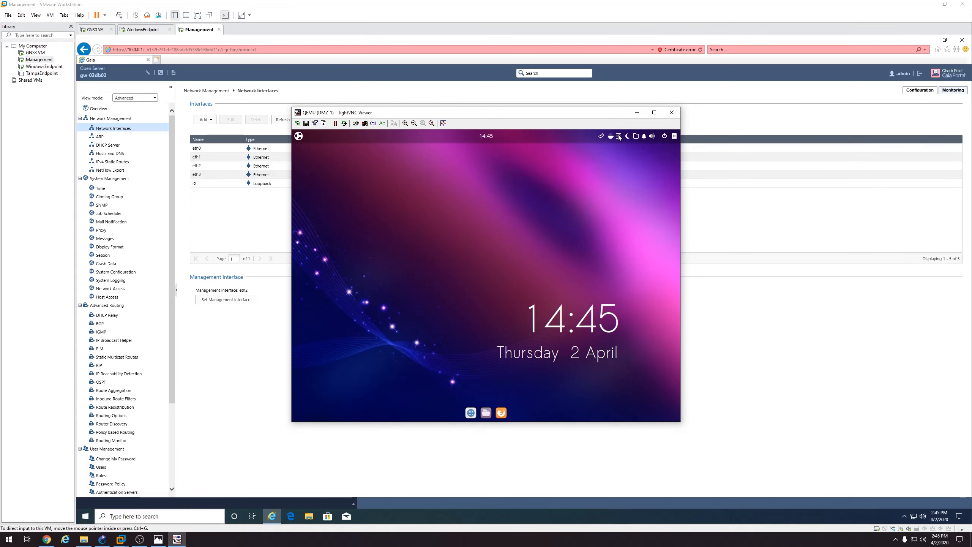
pyautogui.click(299, 136)
pyautogui.write('net')
pyautogui.click(388, 169)
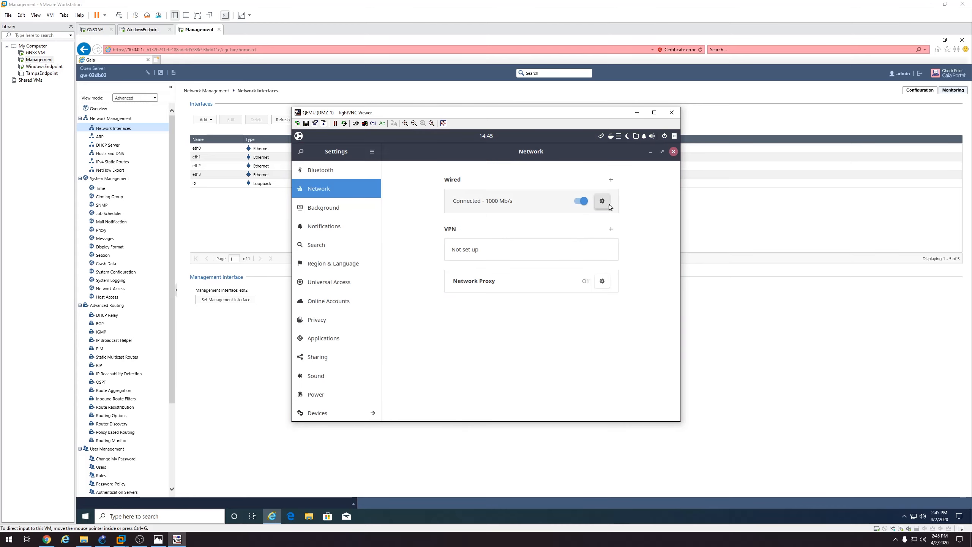
pyautogui.click(601, 200)
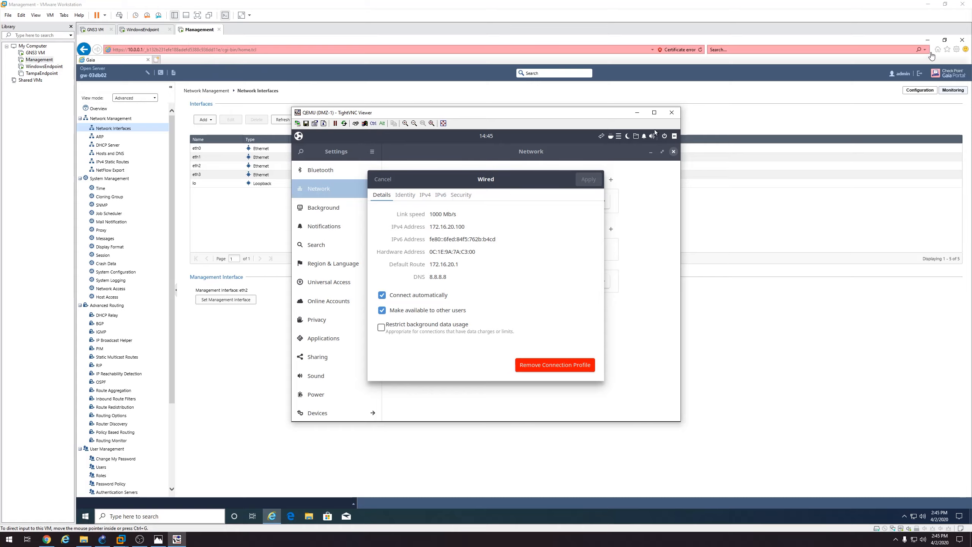
pyautogui.click(927, 41)
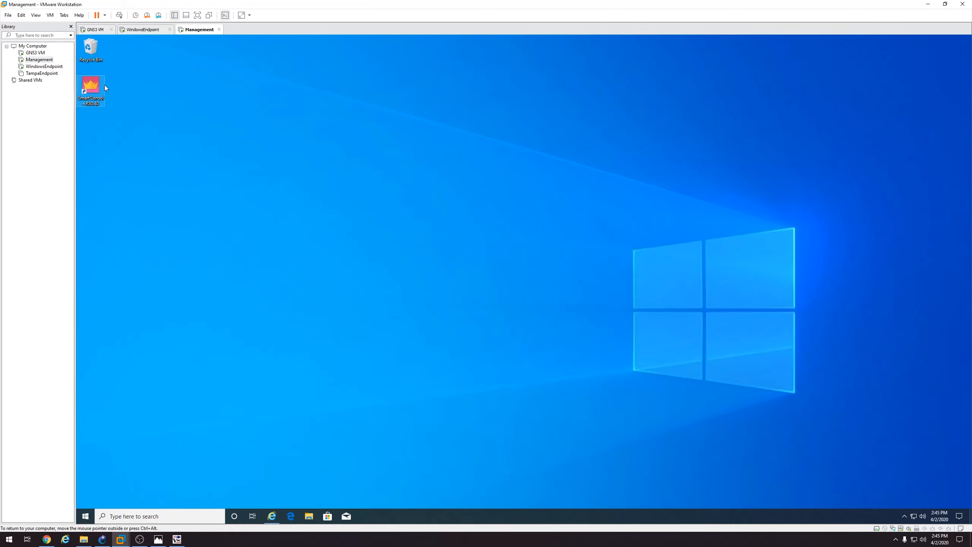
# Launch SmartConsole and log in to server 10.0.0.100 with the admin password
pyautogui.doubleClick(104, 87)
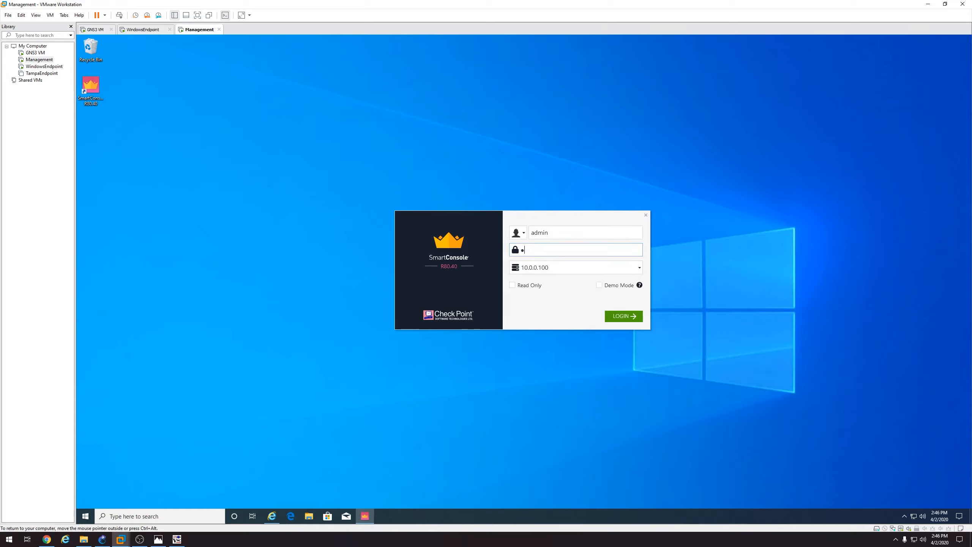
pyautogui.write('•••••')
pyautogui.click(629, 317)
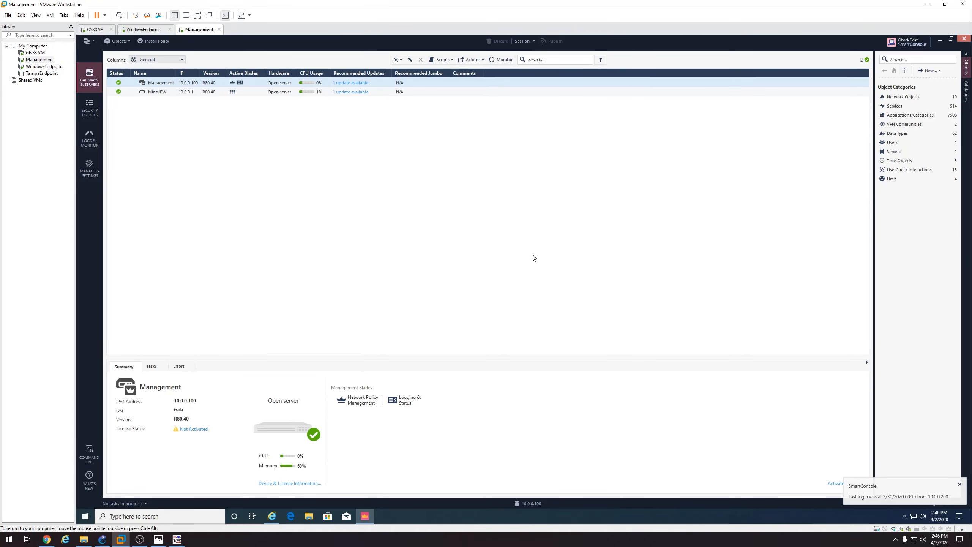
# Create host 'DMZ Server' at 172.16.20.100 with automatic NAT enabled under Network Objects > Hosts
pyautogui.click(910, 100)
pyautogui.click(903, 116)
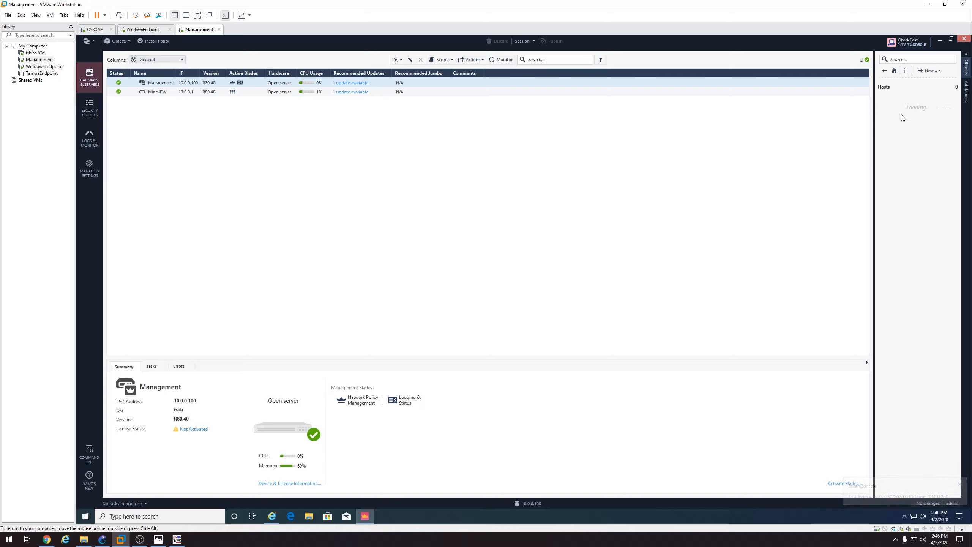
pyautogui.click(929, 71)
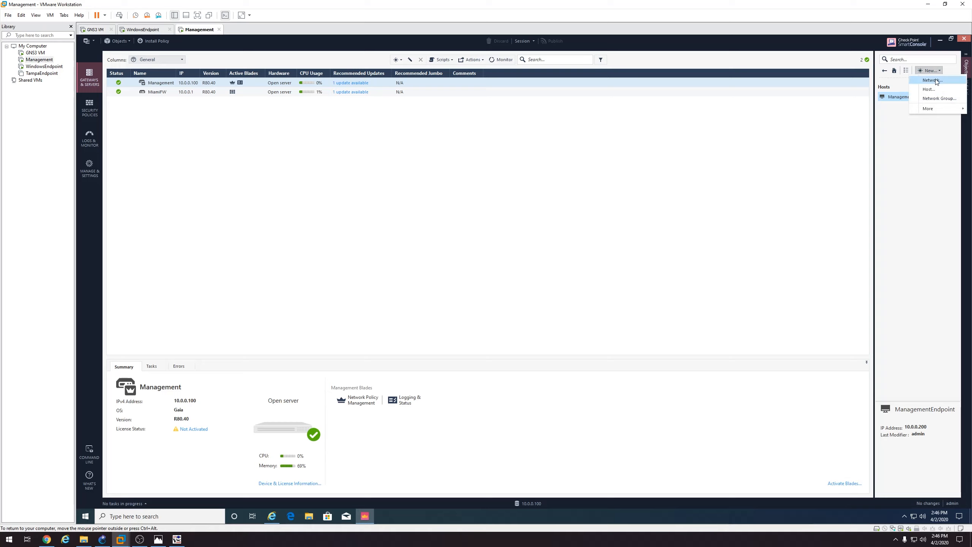
pyautogui.click(933, 90)
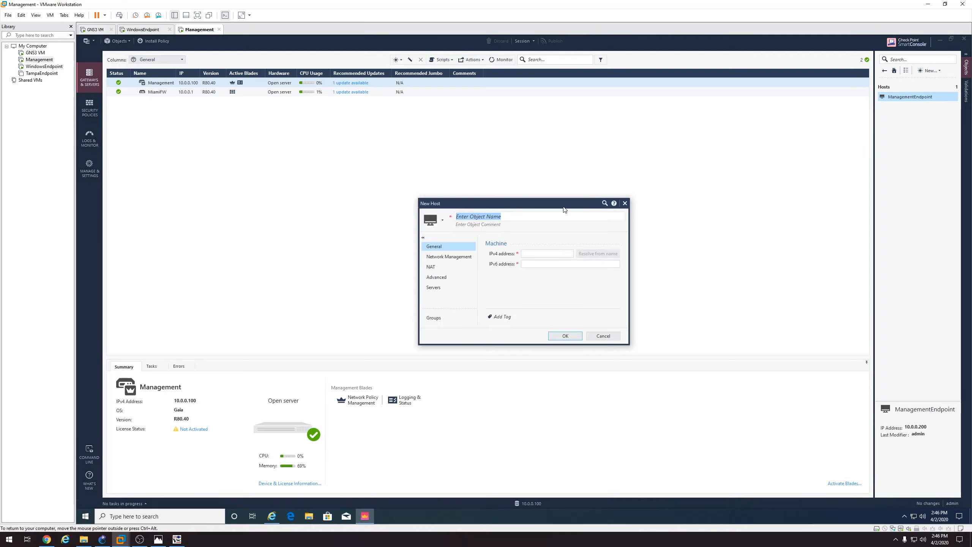
pyautogui.write('DMZ Server')
pyautogui.press('Tab')
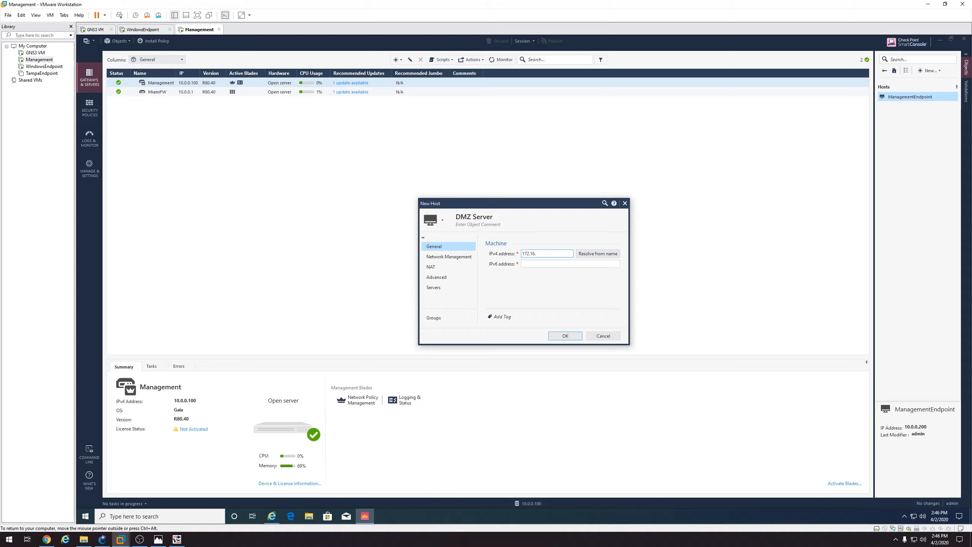
pyautogui.write('172.16.20.100')
pyautogui.click(454, 267)
pyautogui.click(508, 253)
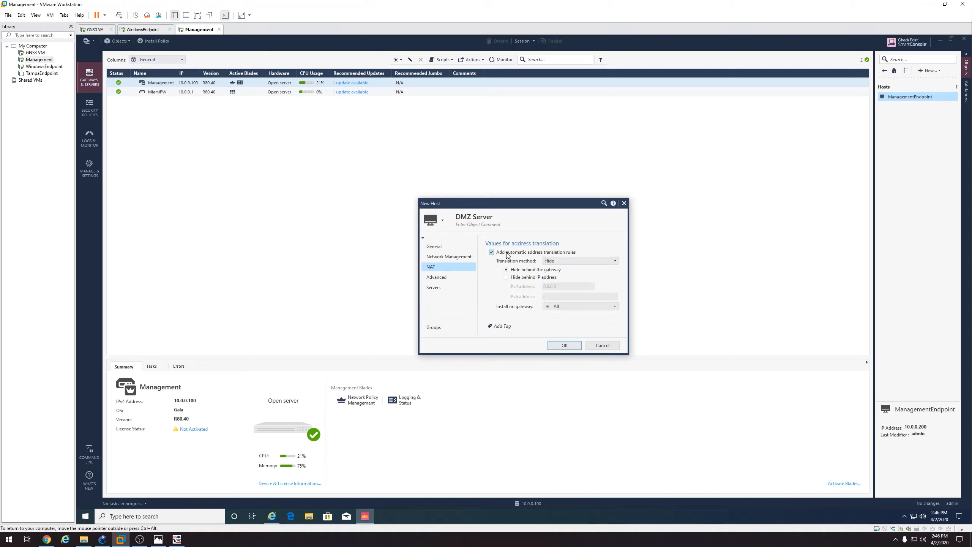
pyautogui.click(453, 247)
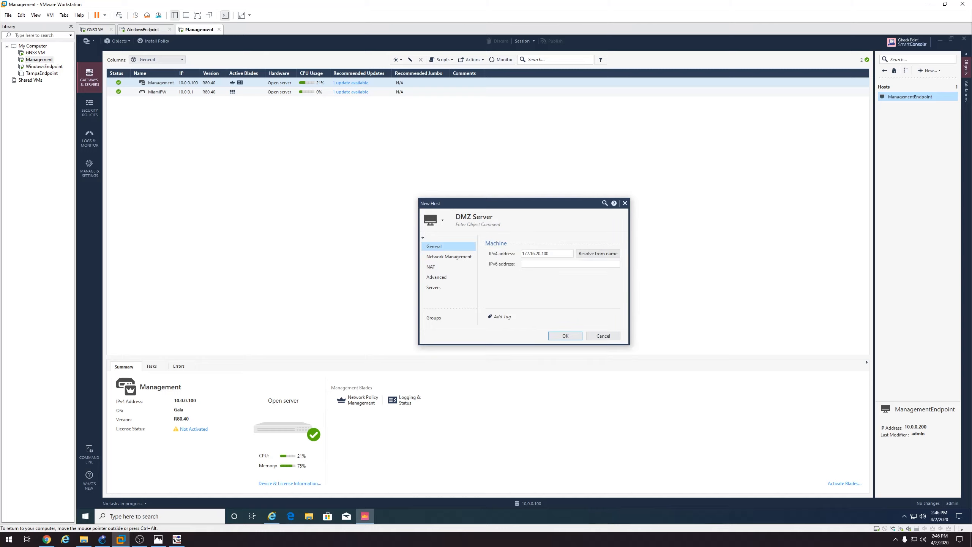
pyautogui.click(565, 334)
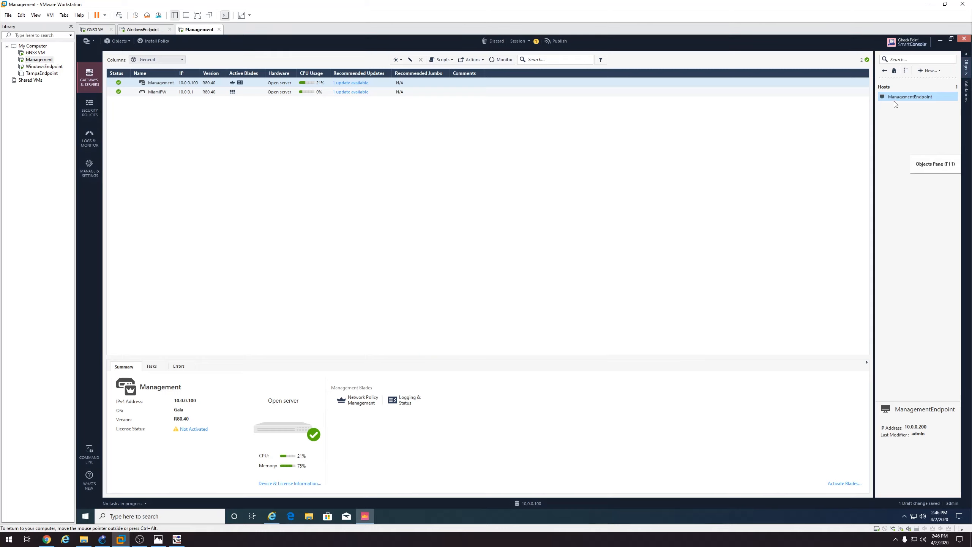
pyautogui.click(163, 42)
# Publish the pending changes and install the Standard policy on MiamiFW
pyautogui.click(568, 321)
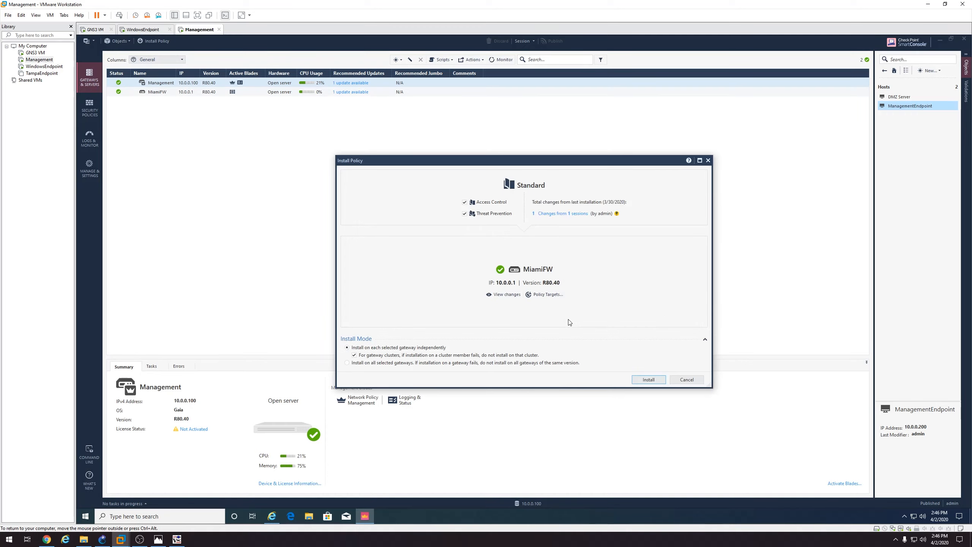
pyautogui.click(661, 379)
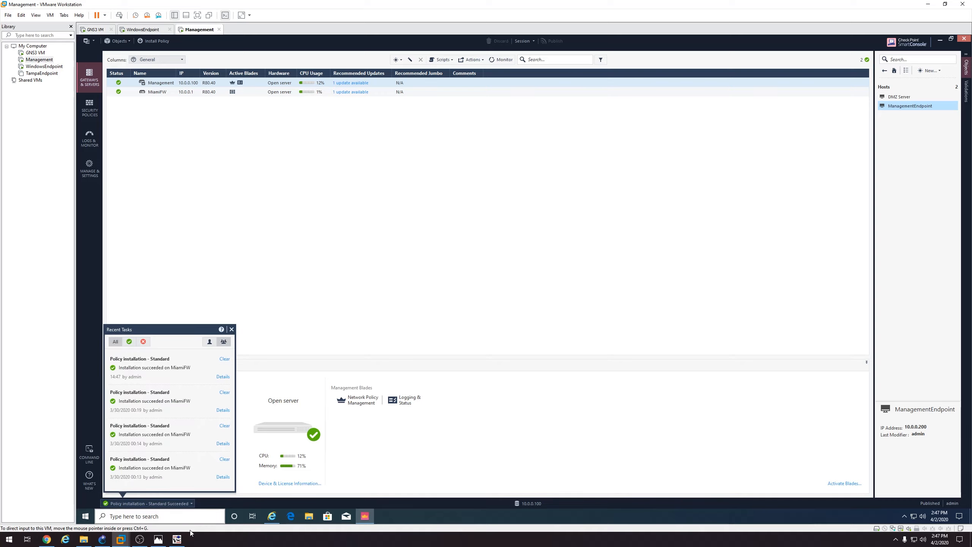
pyautogui.click(184, 540)
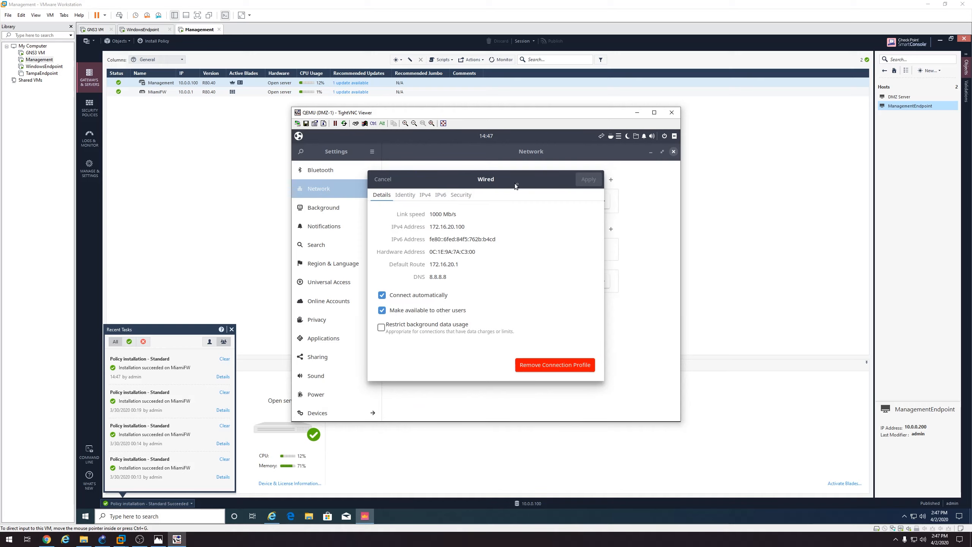
# Close the Wired connection details and the Network settings window
pyautogui.moveTo(514, 184); pyautogui.dragTo(521, 183)
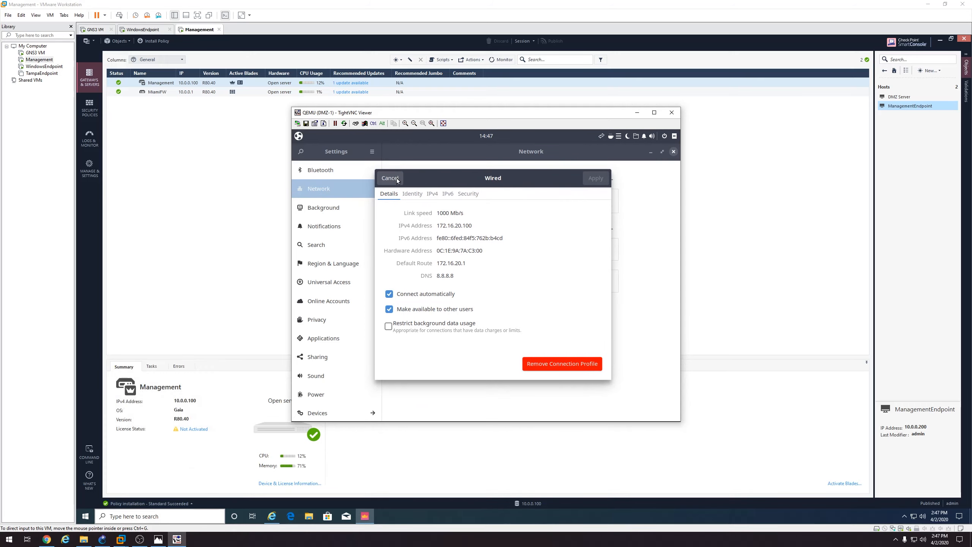
pyautogui.click(397, 179)
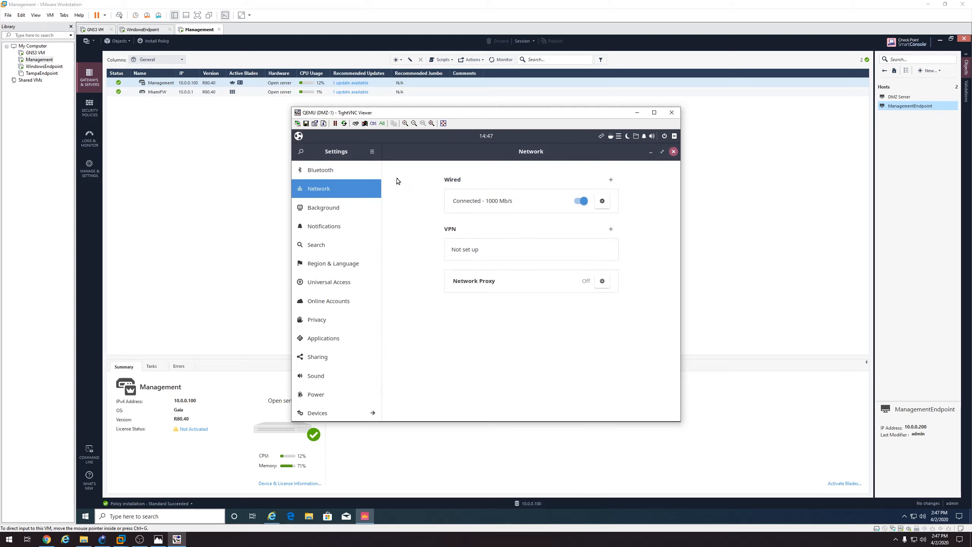
pyautogui.click(673, 151)
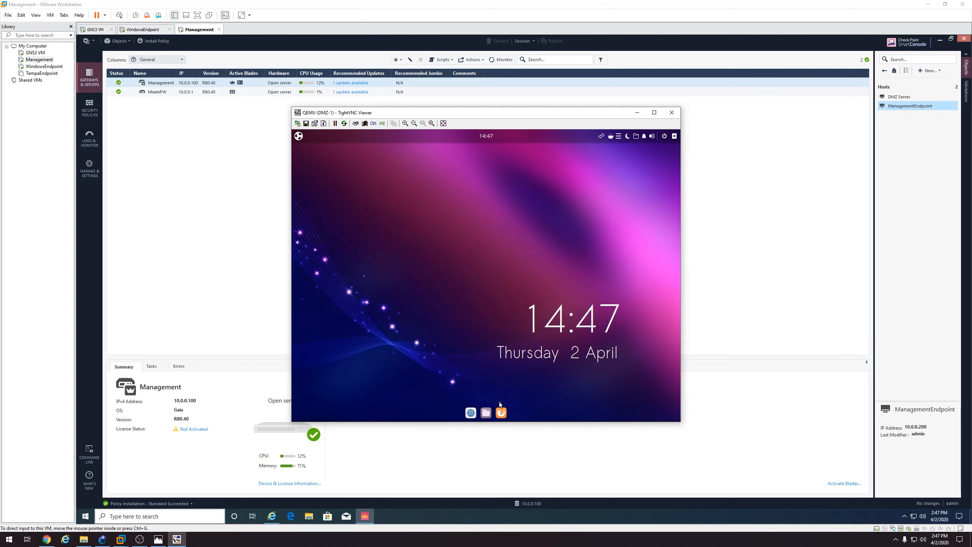
# Load google.com in the VM's Firefox to confirm internet access, then close Firefox
pyautogui.click(501, 412)
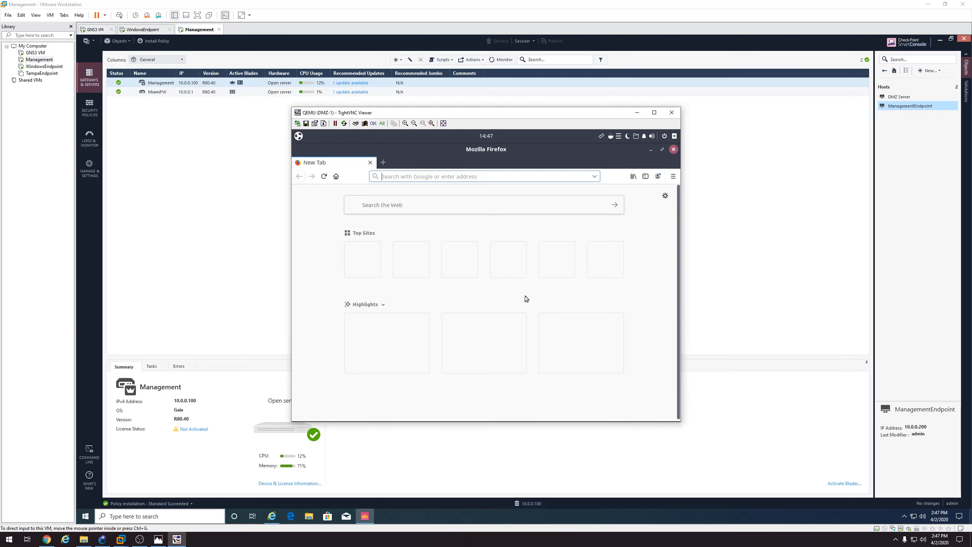
pyautogui.click(479, 177)
pyautogui.write('google.com')
pyautogui.press('Return')
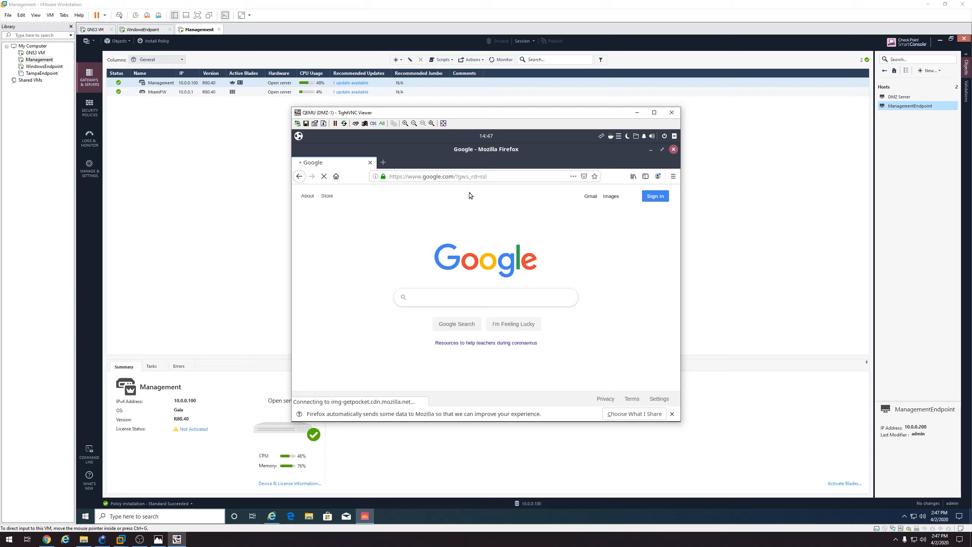
pyautogui.click(673, 149)
pyautogui.click(300, 136)
# Open Tilix, ping 8.8.8.8 until replies arrive, stop it and close the terminal
pyautogui.write('terminal')
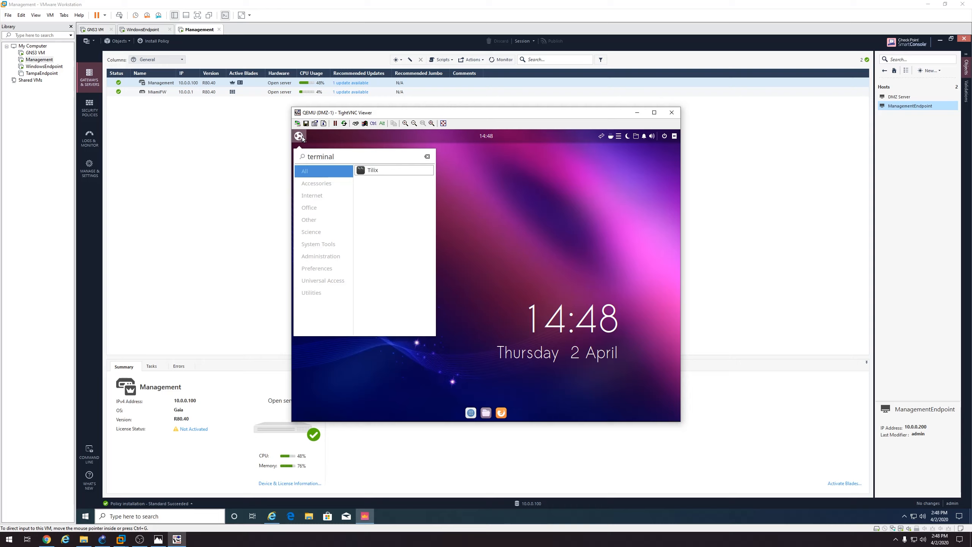
pyautogui.press('Return')
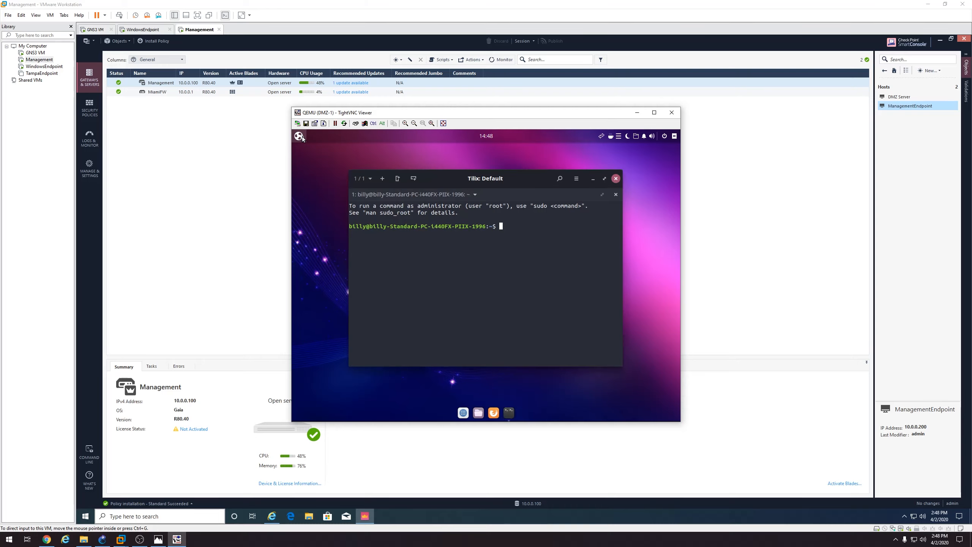
pyautogui.write('ping 8.8.8.8')
pyautogui.press('Return')
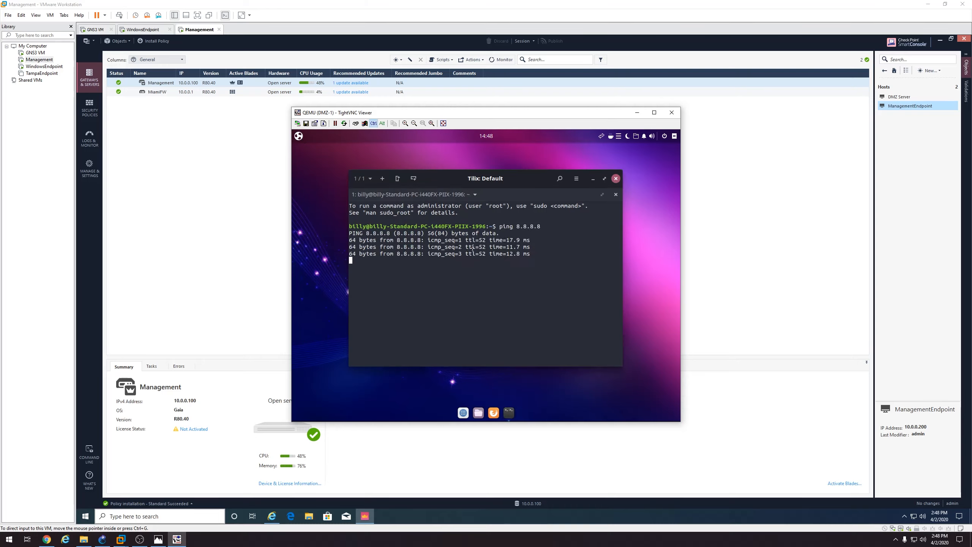
pyautogui.hotkey('ctrl', 'c')
pyautogui.click(615, 178)
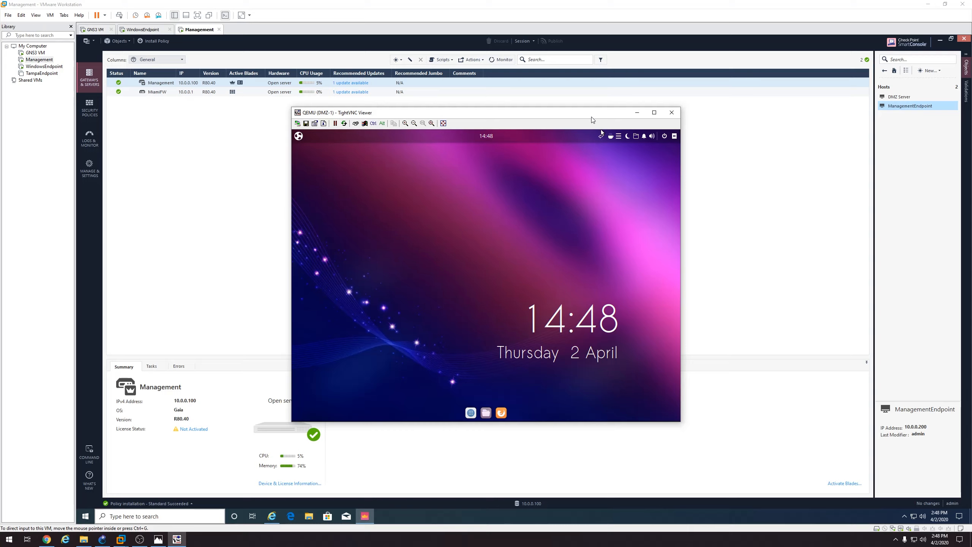
pyautogui.moveTo(592, 115); pyautogui.dragTo(592, 111)
# Open Tilix and refresh the package lists with sudo apt-get update
pyautogui.click(300, 133)
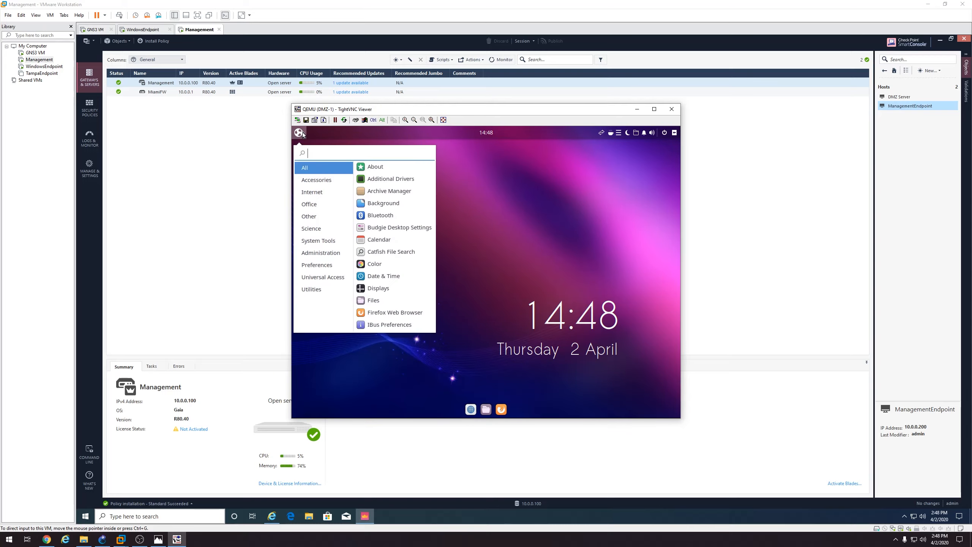
pyautogui.write('terminal')
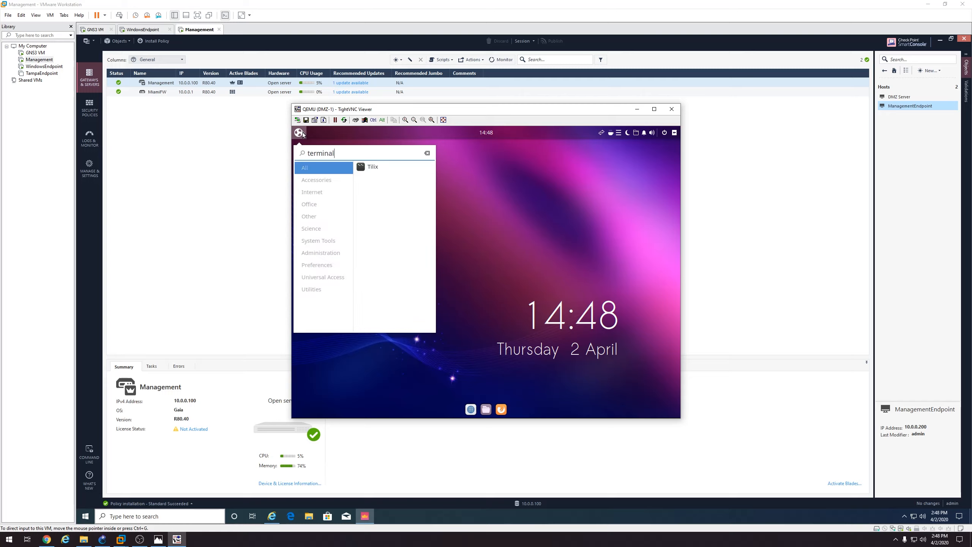
pyautogui.press('Return')
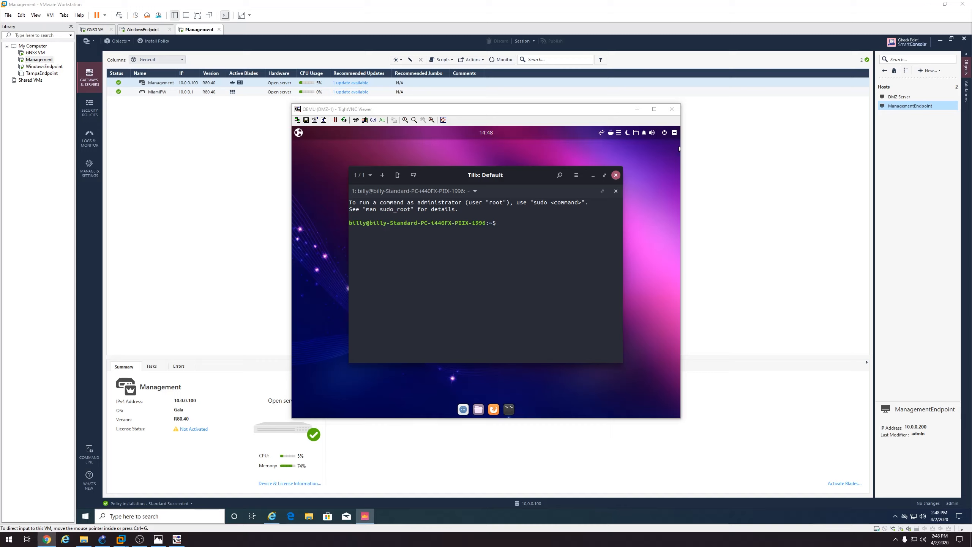
pyautogui.moveTo(489, 180); pyautogui.dragTo(493, 176)
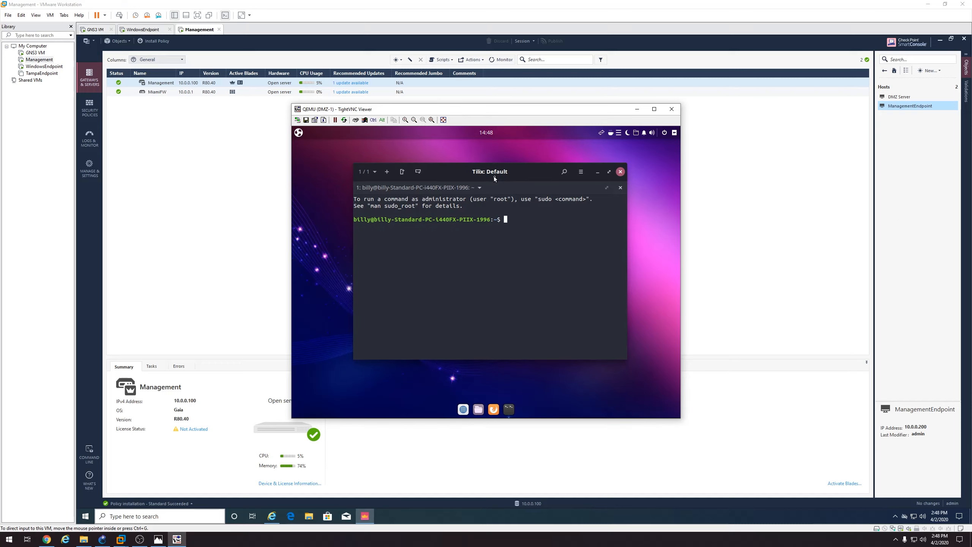
pyautogui.write('sudo apt-get update')
pyautogui.press('Return')
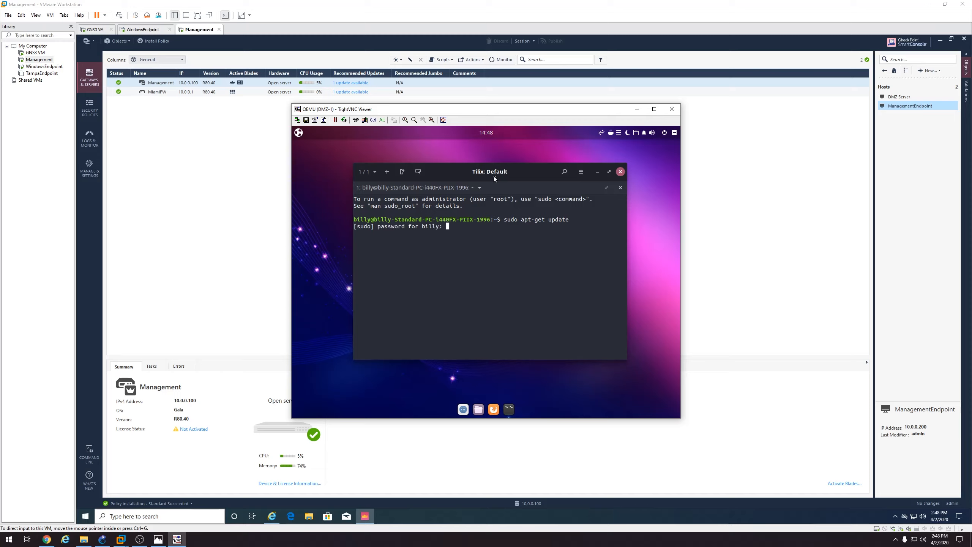
pyautogui.press('Return')
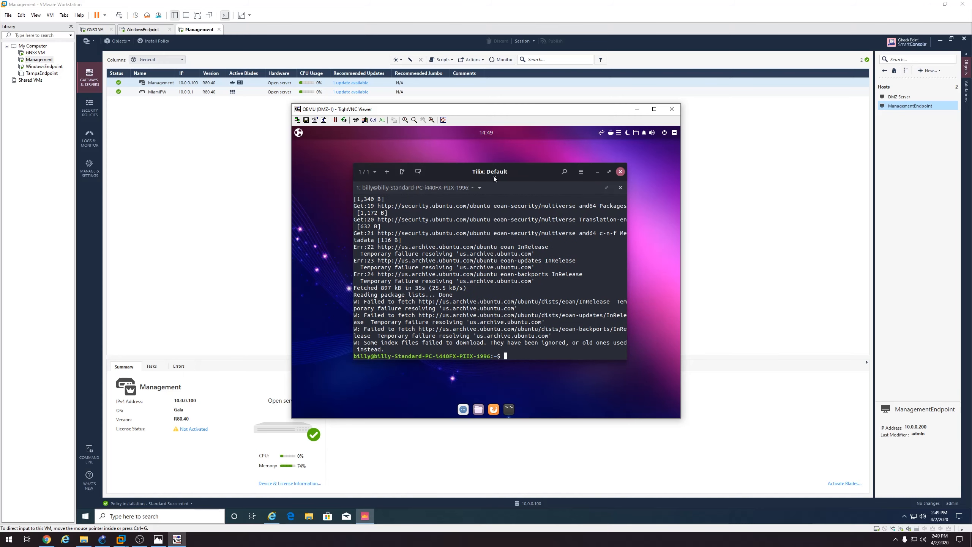
# Attempt sudo apt-get install apache2, then rerun sudo apt-get update
pyautogui.write('sudo apt-get install apache2')
pyautogui.press('Return')
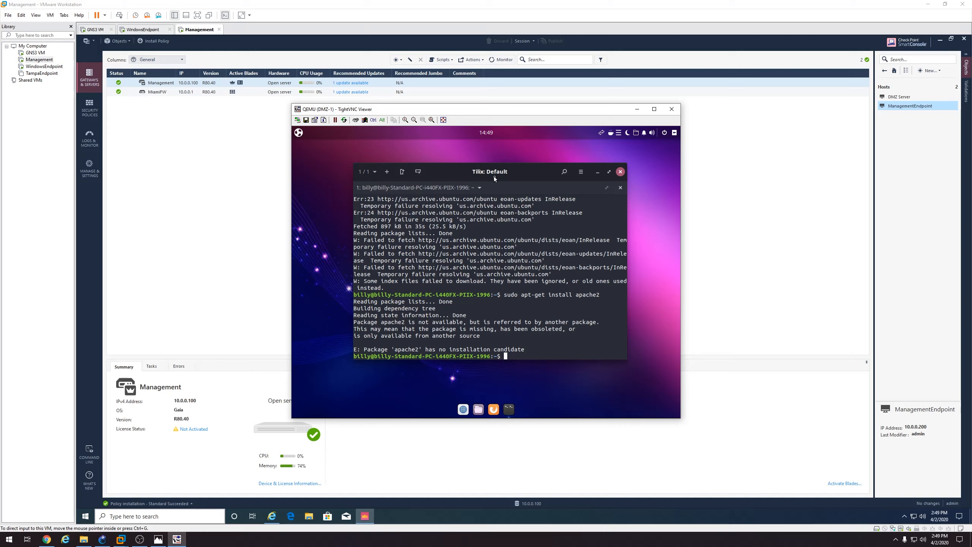
pyautogui.write('sudo apt-get update')
pyautogui.press('Return')
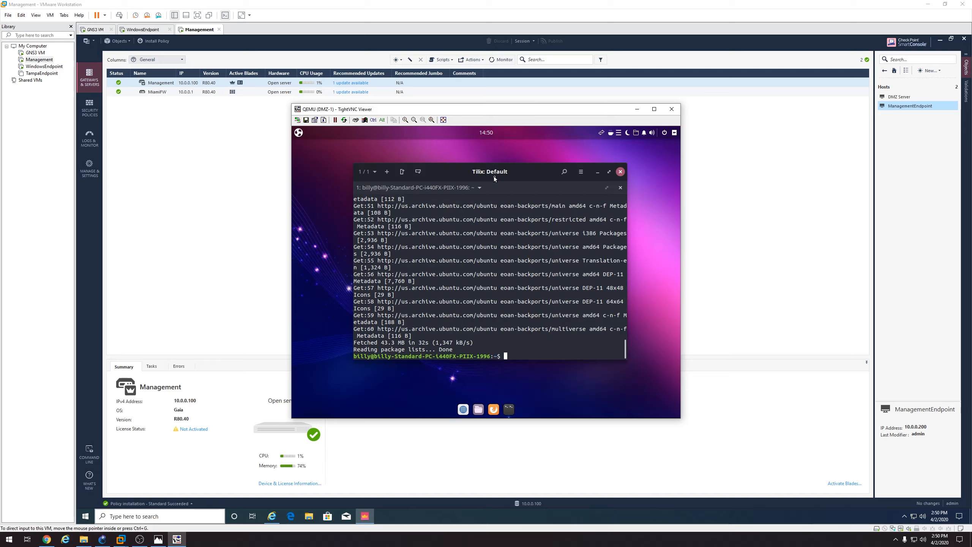
# Install apache2, confirming with Y, and type sudo ufw allow 'Apache Full'
pyautogui.write('sudo apt-get install apache2')
pyautogui.press('Return')
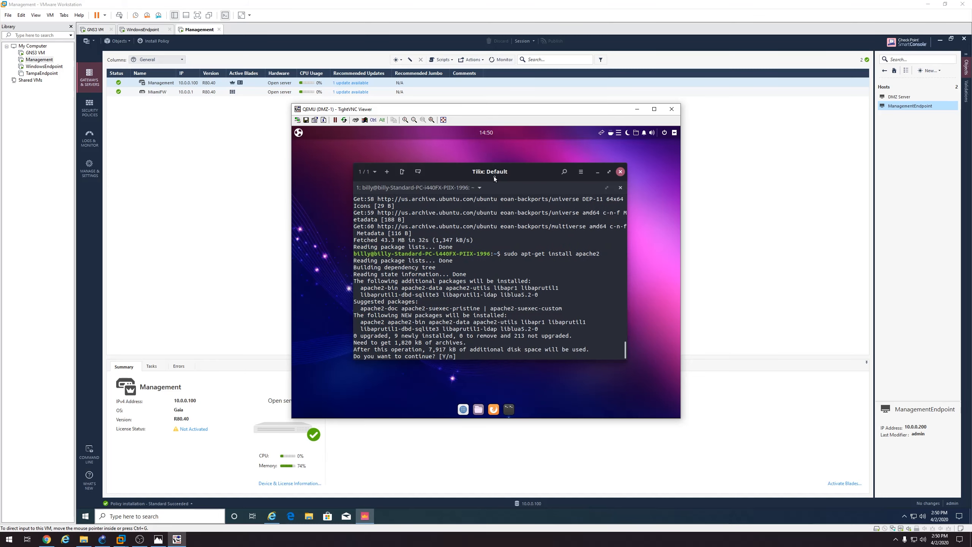
pyautogui.write('Y')
pyautogui.press('Return')
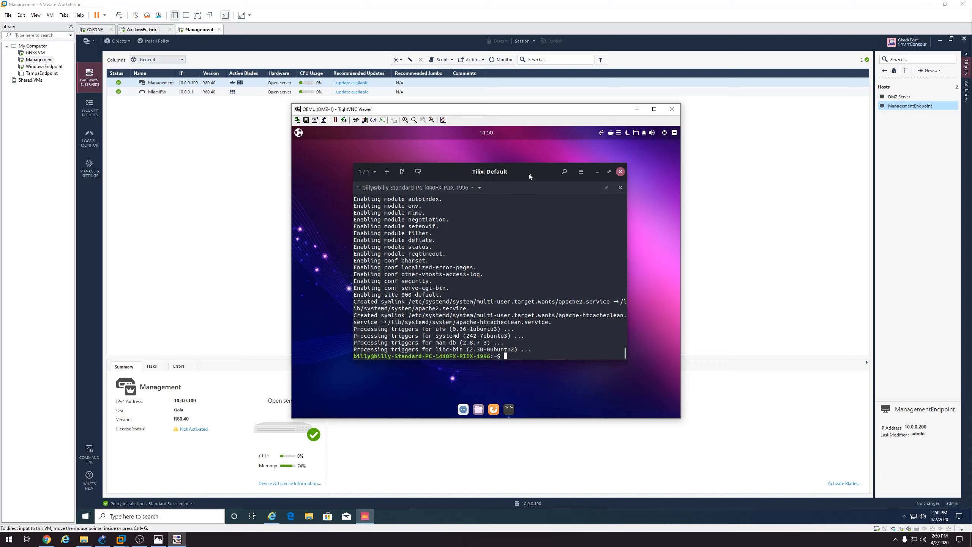
pyautogui.moveTo(528, 172); pyautogui.dragTo(525, 167)
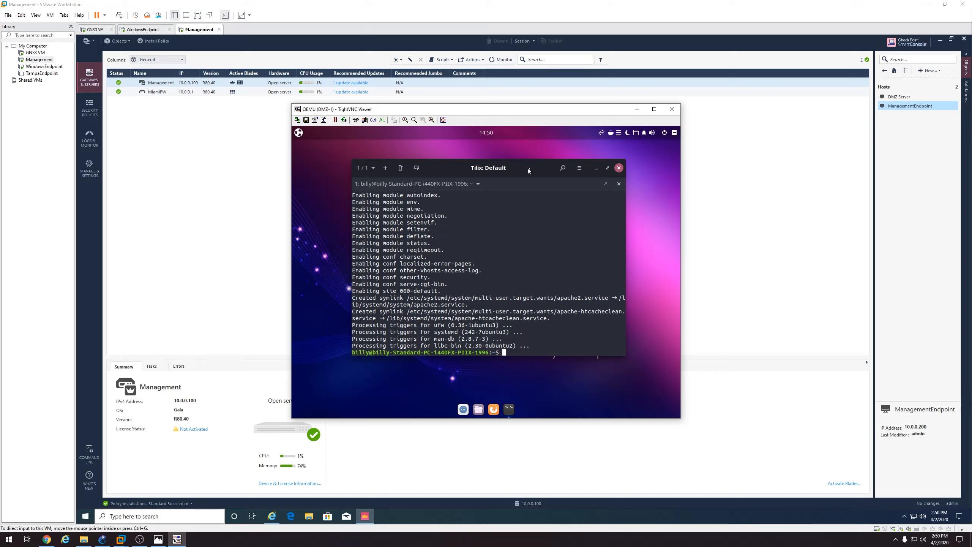
pyautogui.write("sudo ufw allow 'Apache Full'")
# Allow 'Apache Full' through ufw, check its status, and try sudo ufw start
pyautogui.press('Return')
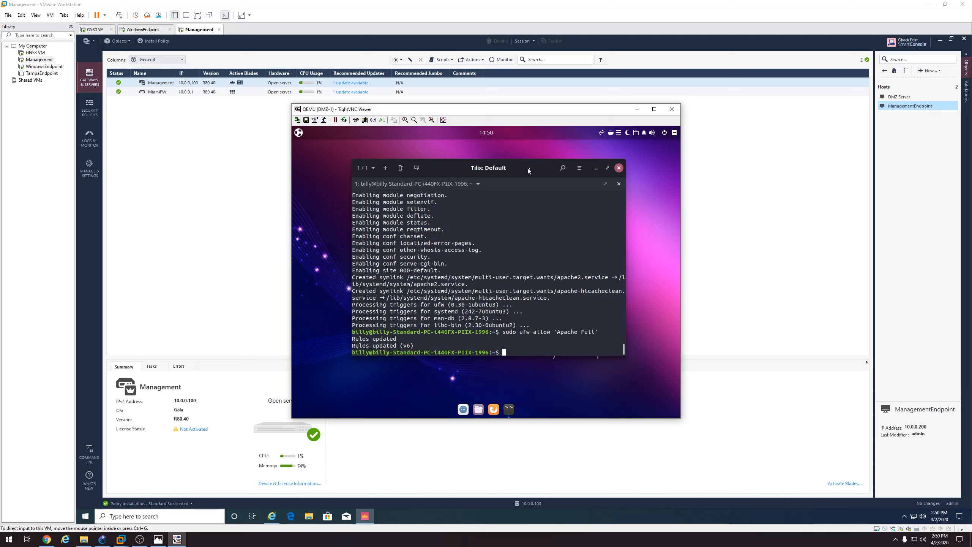
pyautogui.write('sudo ufw status')
pyautogui.press('Return')
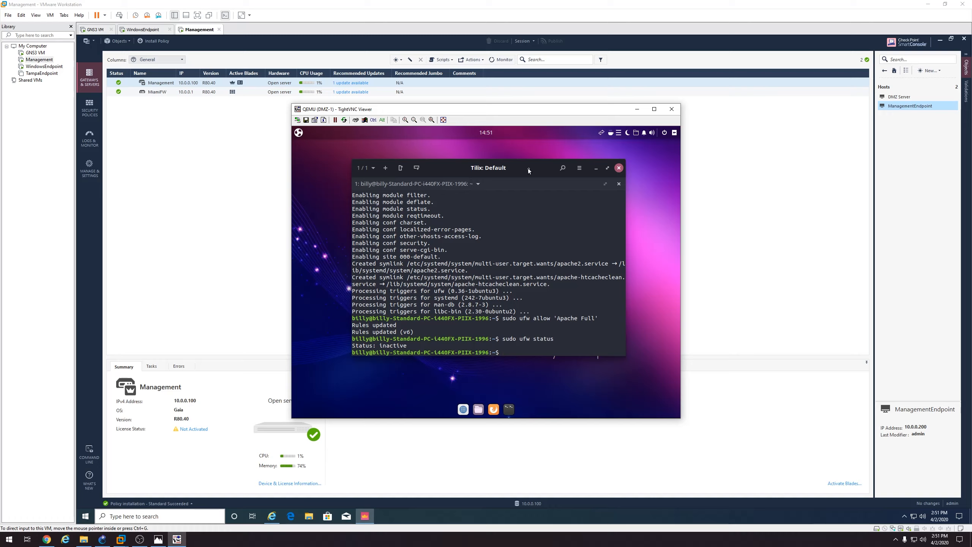
pyautogui.press('Up')
pyautogui.press('BackSpace')
pyautogui.press('BackSpace')
pyautogui.press('BackSpace')
pyautogui.press('BackSpace')
pyautogui.press('BackSpace')
pyautogui.write('tar')
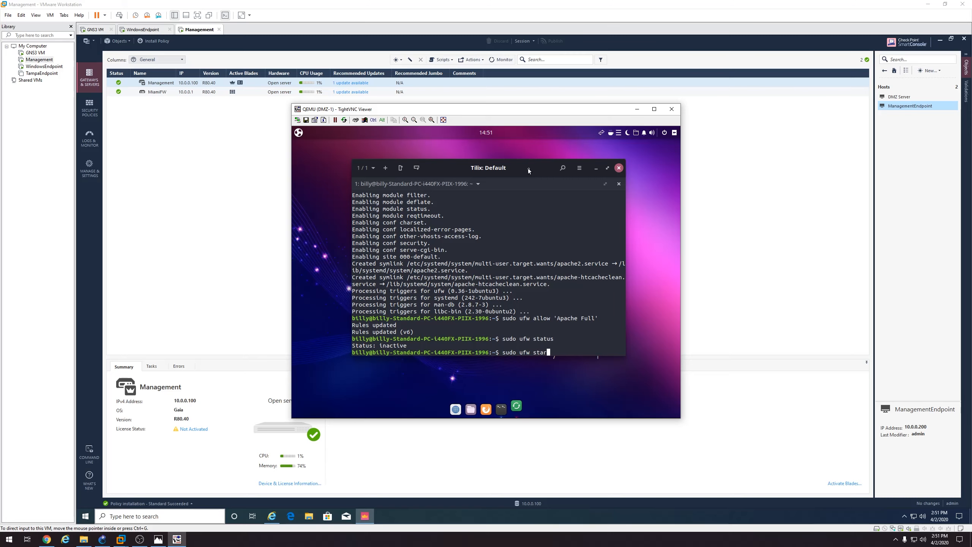
pyautogui.write('t')
pyautogui.press('Return')
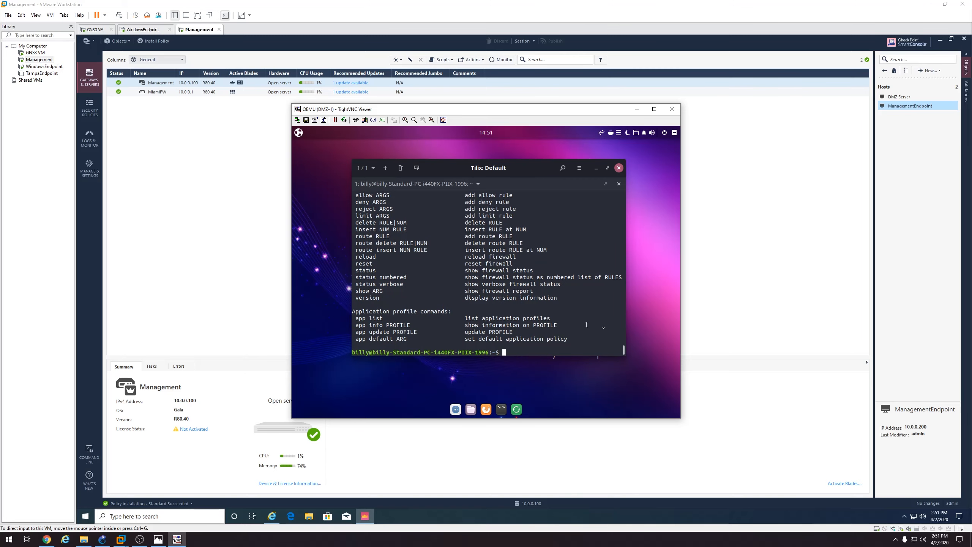
pyautogui.moveTo(621, 353); pyautogui.dragTo(659, 409)
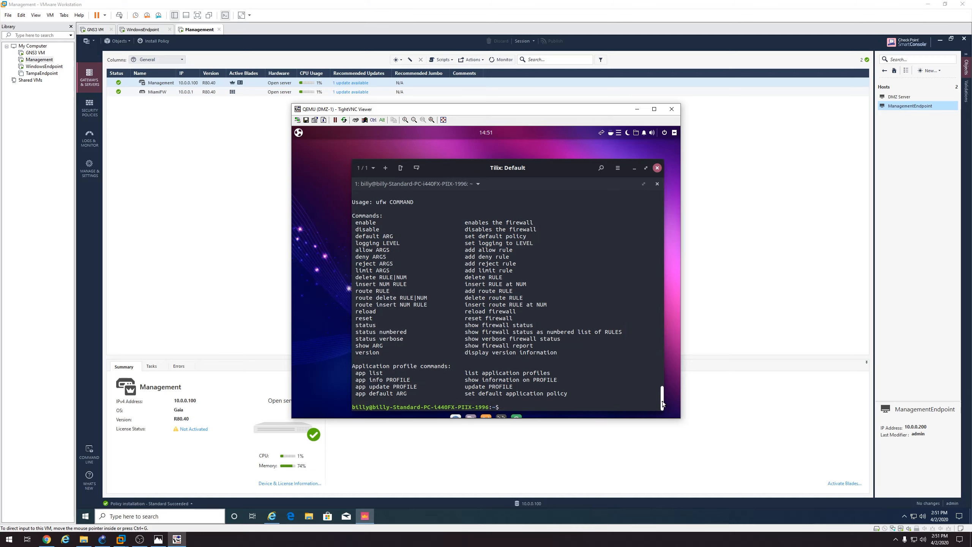
# Run sudo ufw enable and confirm the status lists Apache Full allowed from Anywhere
pyautogui.press('Up')
pyautogui.press('BackSpace')
pyautogui.press('BackSpace')
pyautogui.press('BackSpace')
pyautogui.press('BackSpace')
pyautogui.press('BackSpace')
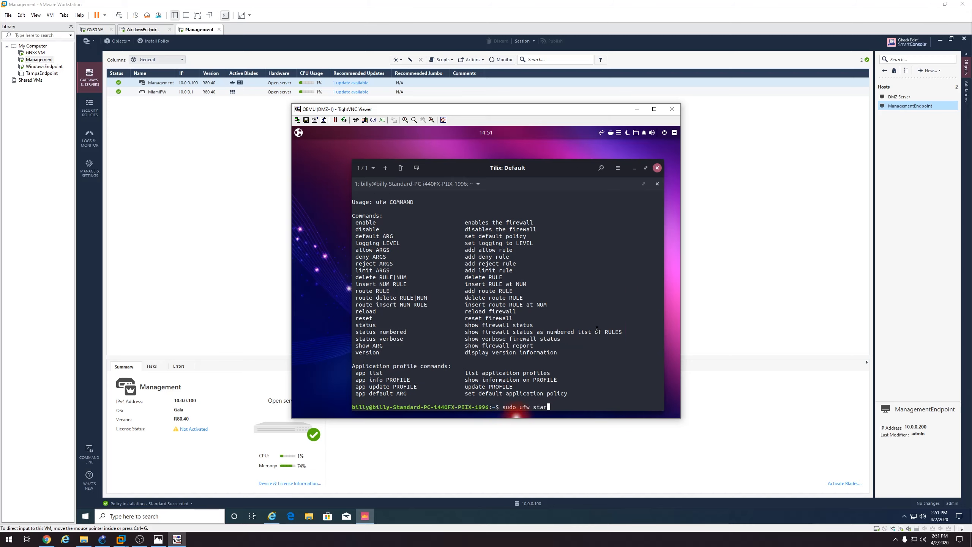
pyautogui.write('enable')
pyautogui.press('Return')
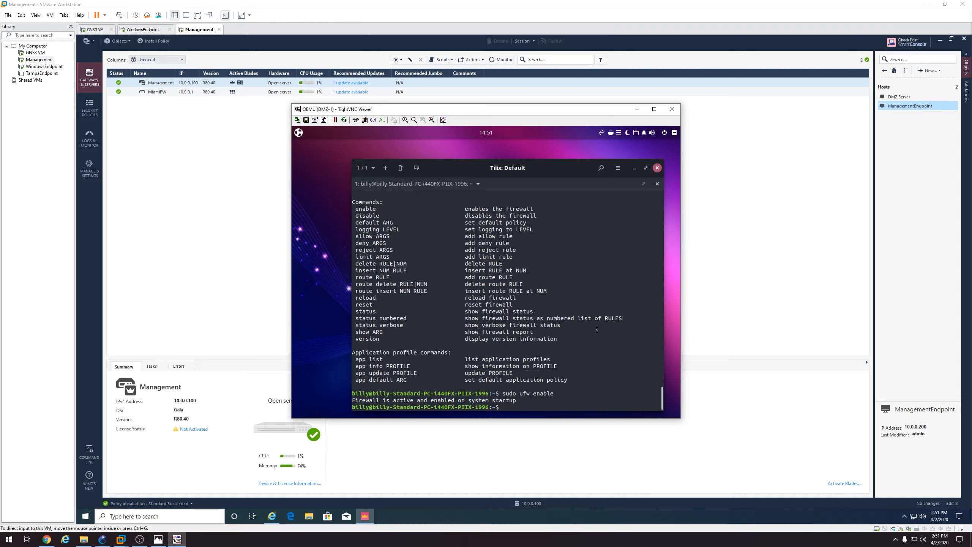
pyautogui.write('sudo ufw status')
pyautogui.press('Return')
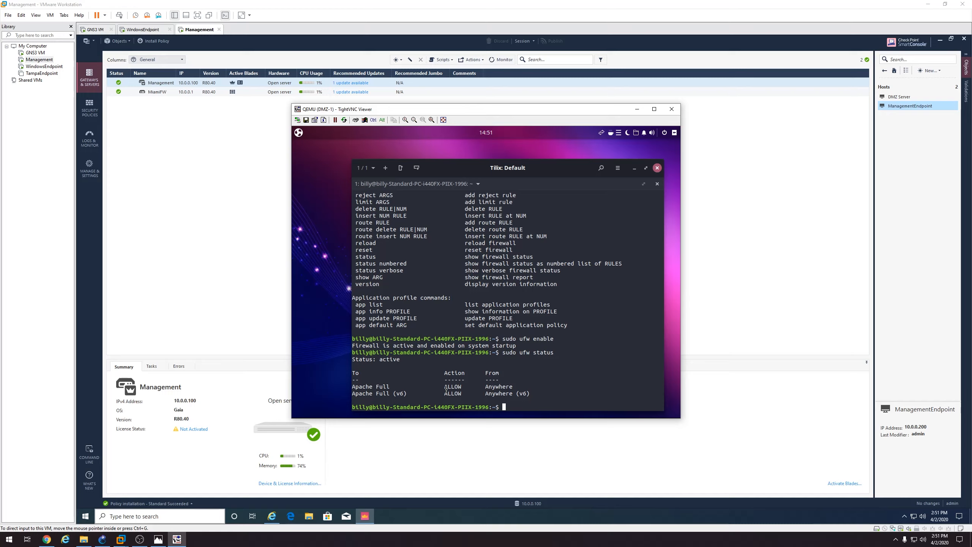
pyautogui.click(657, 167)
pyautogui.click(530, 319)
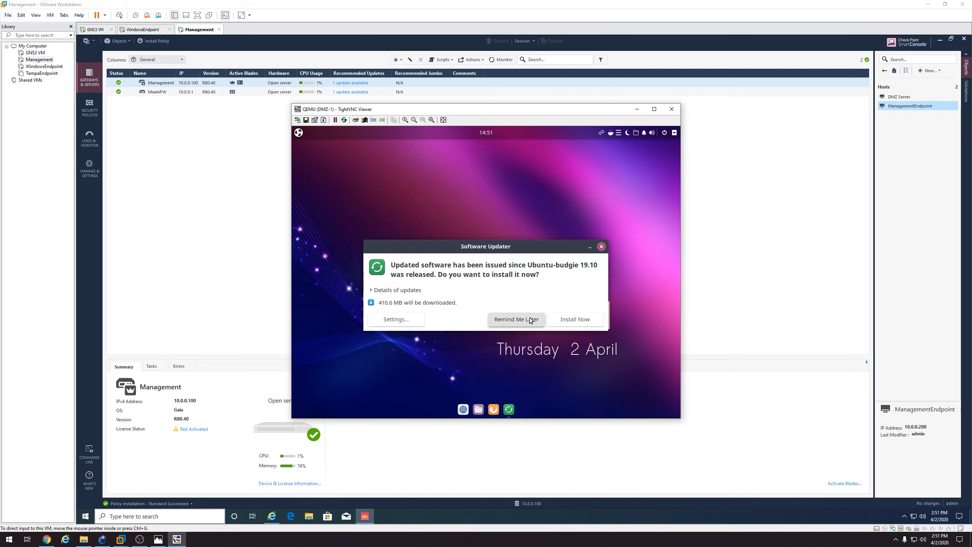
pyautogui.click(499, 408)
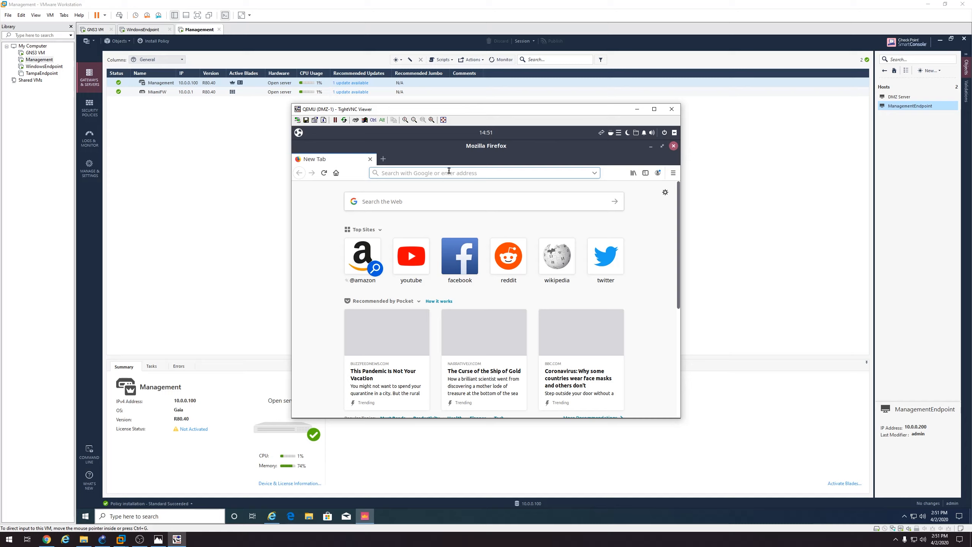
pyautogui.write('http://1')
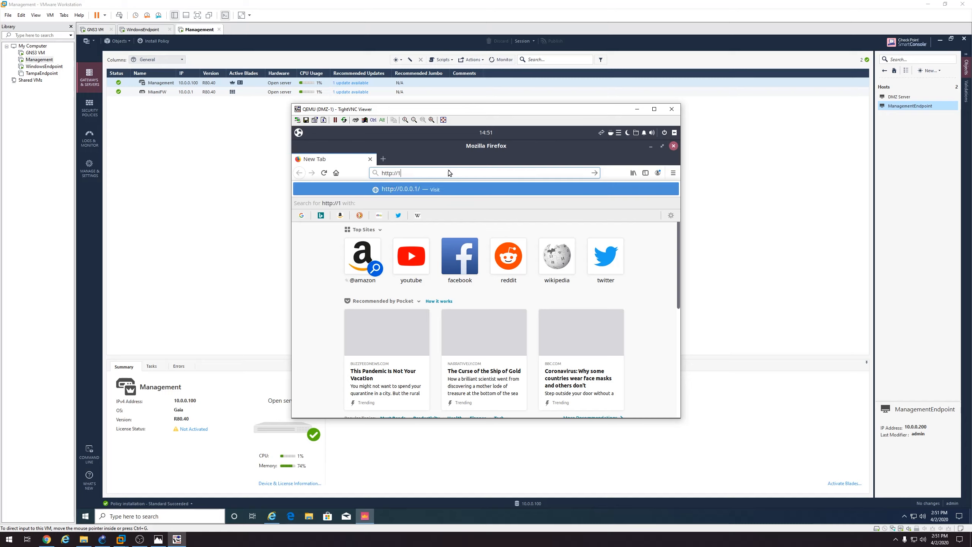
pyautogui.write('72.16.20.100')
pyautogui.press('Return')
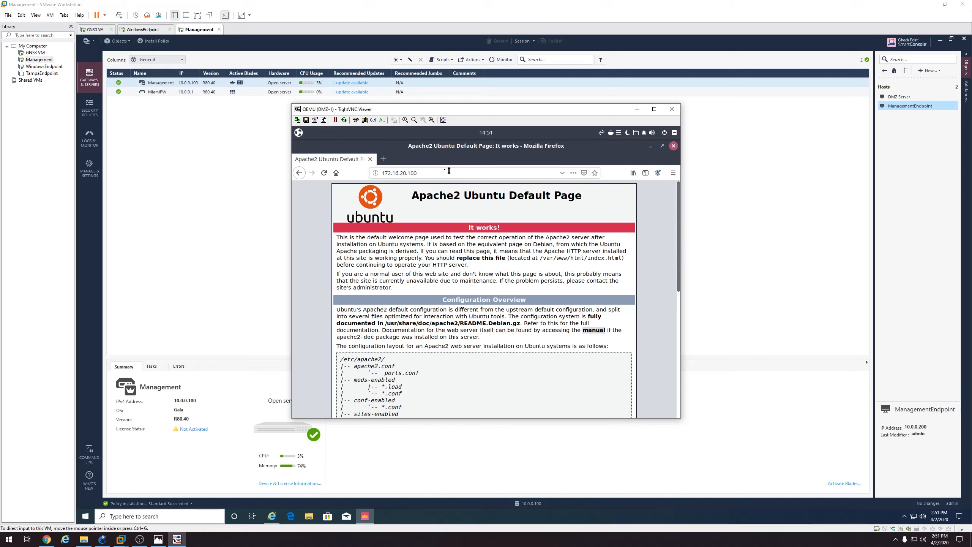
pyautogui.click(101, 539)
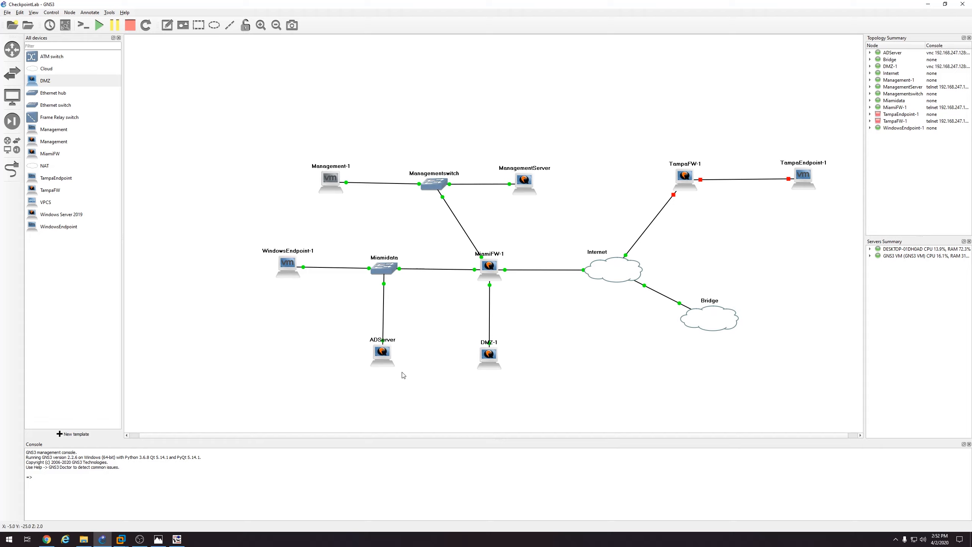
pyautogui.moveTo(493, 356)
pyautogui.moveTo(387, 357)
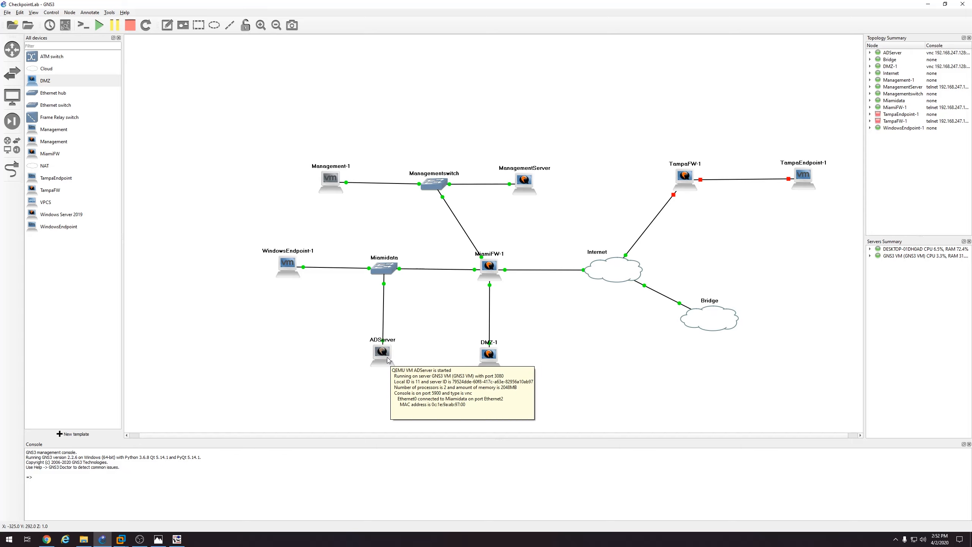
pyautogui.moveTo(494, 339)
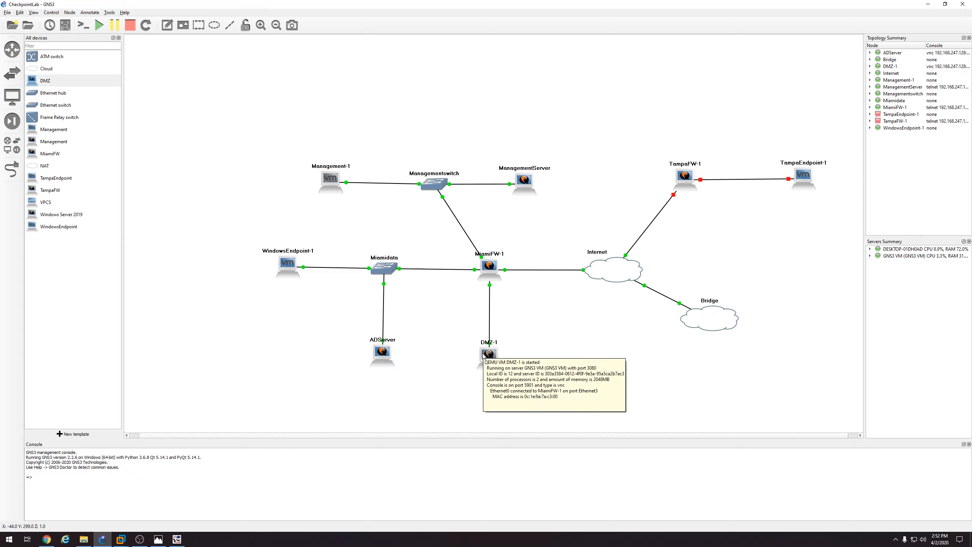
# Start a manually created QEMU VM template that runs on the GNS3 VM
pyautogui.click(80, 435)
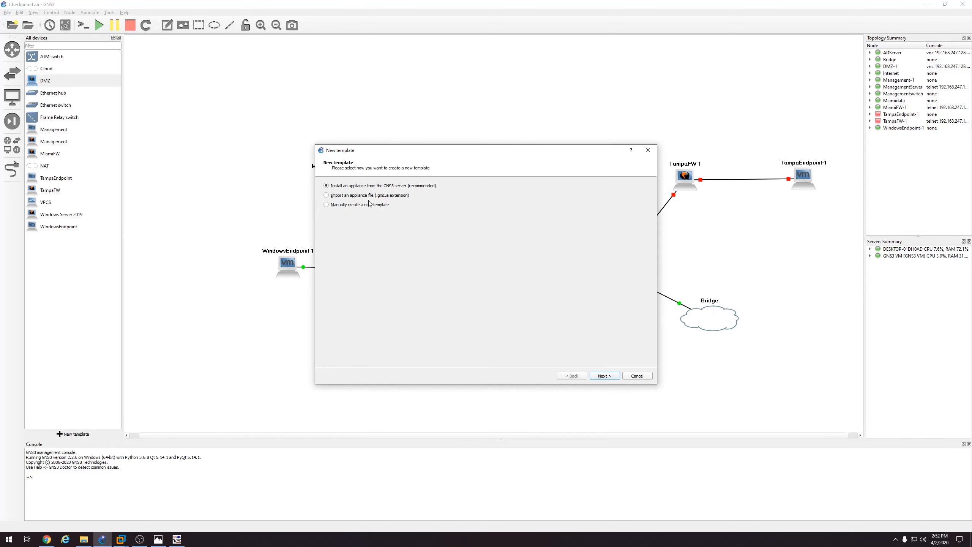
pyautogui.click(369, 204)
pyautogui.click(604, 376)
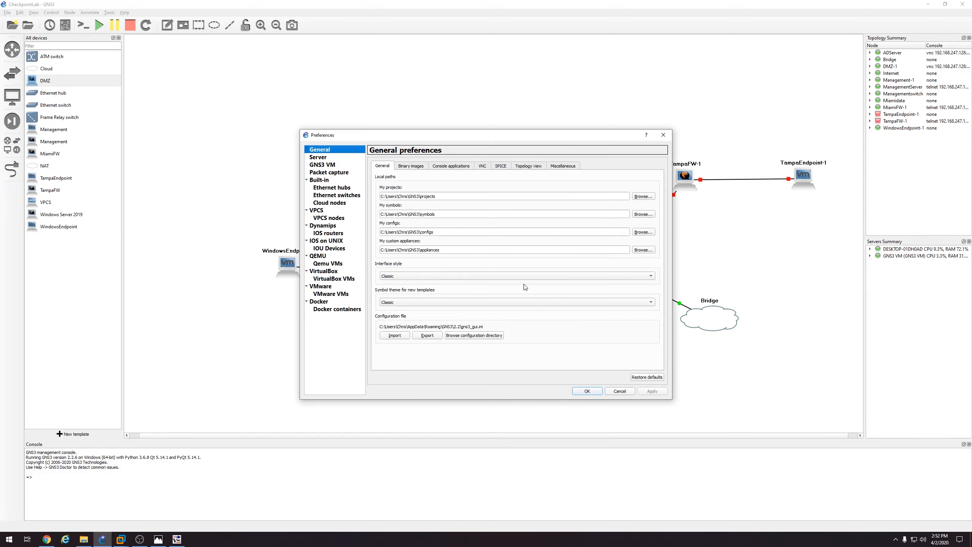
pyautogui.click(339, 263)
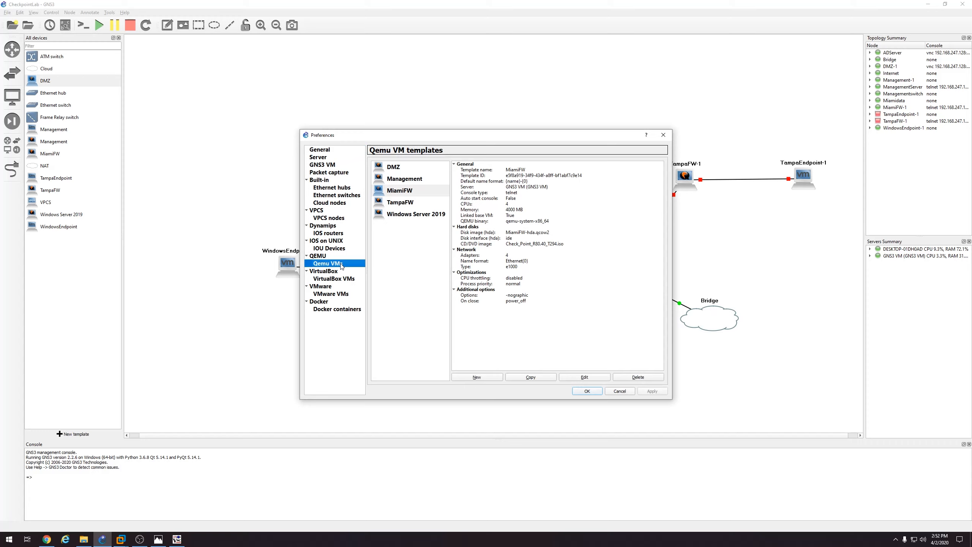
pyautogui.click(483, 375)
pyautogui.click(436, 239)
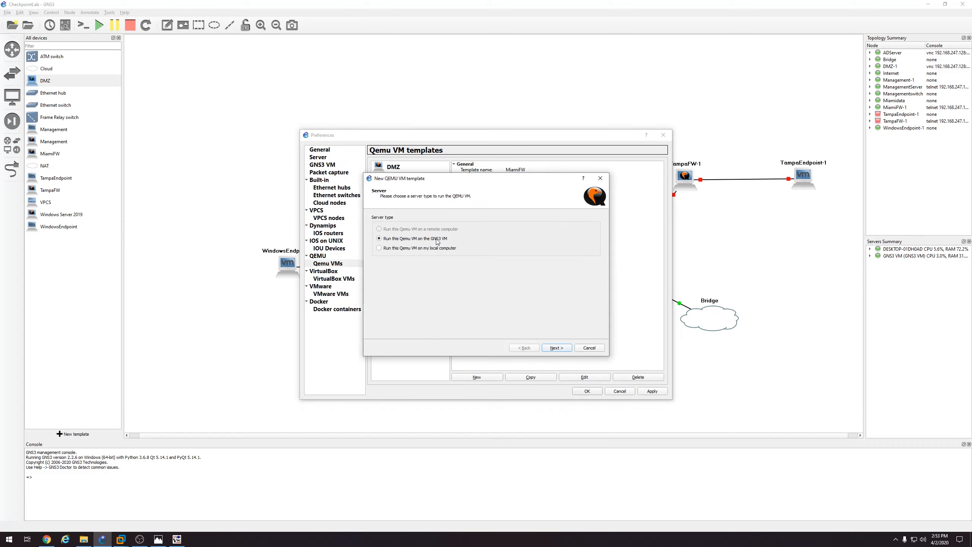
pyautogui.click(569, 346)
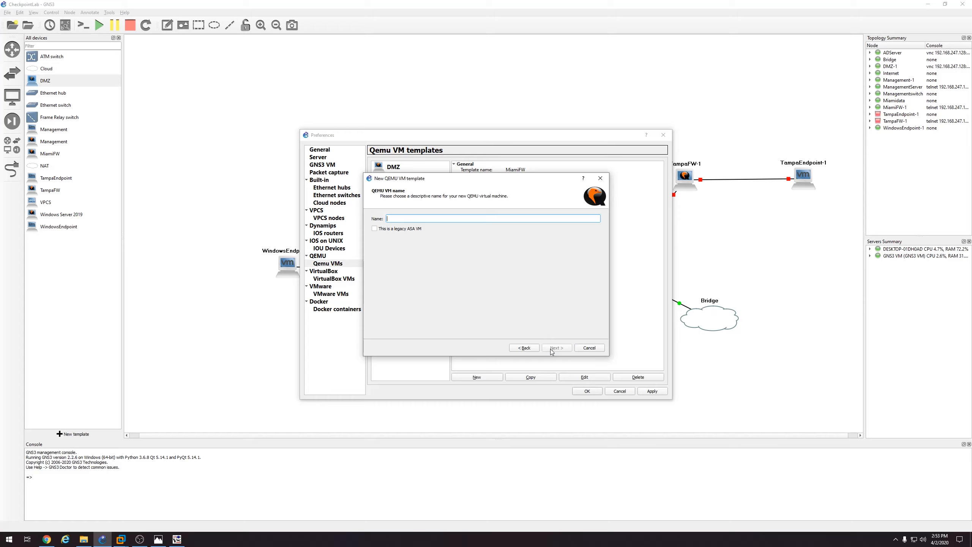
# Name the template Remote User, enter 4096 MB RAM, and choose the vnc console type
pyautogui.write('Remote User')
pyautogui.click(554, 348)
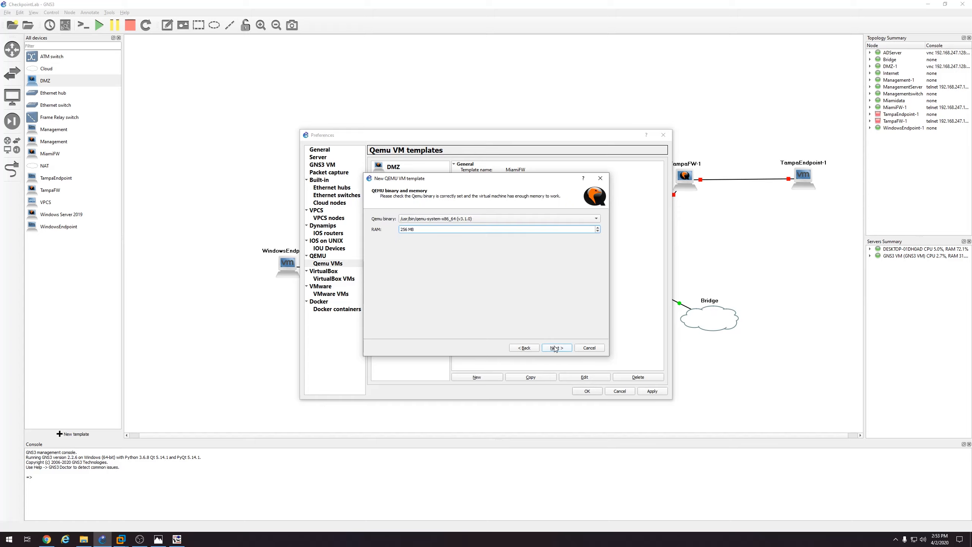
pyautogui.moveTo(407, 231); pyautogui.dragTo(397, 233)
pyautogui.write('4096')
pyautogui.click(563, 347)
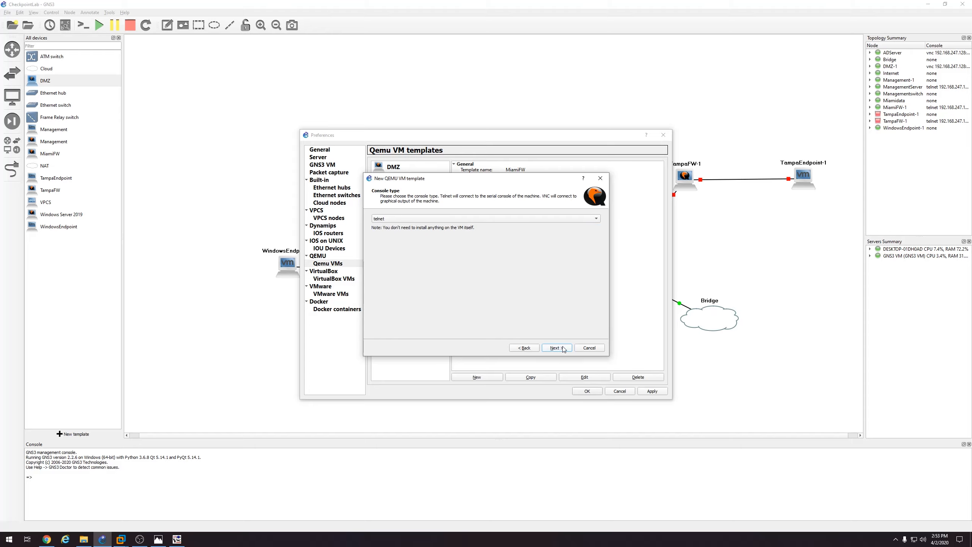
pyautogui.click(470, 219)
pyautogui.click(469, 224)
pyautogui.click(555, 348)
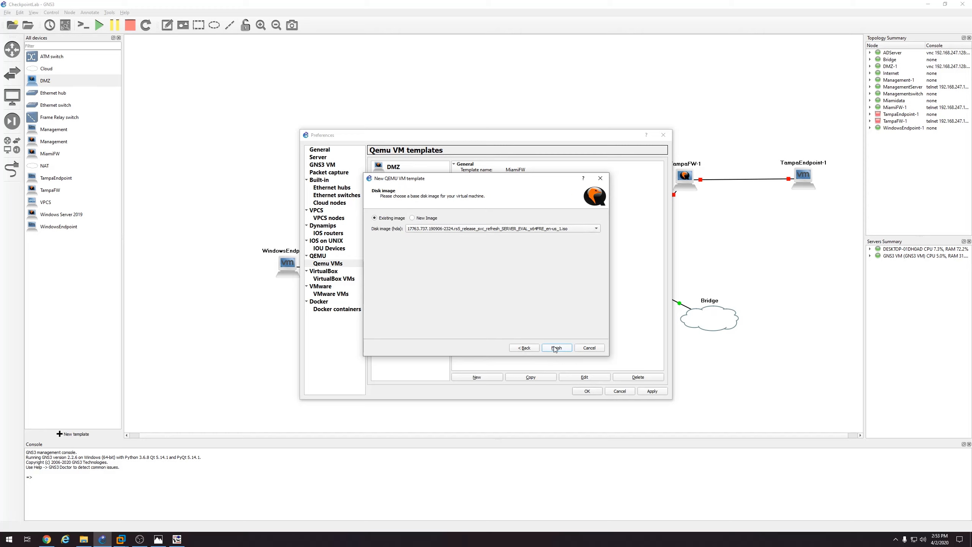
# Create a new 30,000 MiB qcow2 disk, Remote User-hda.qcow2, and finish the template
pyautogui.click(412, 218)
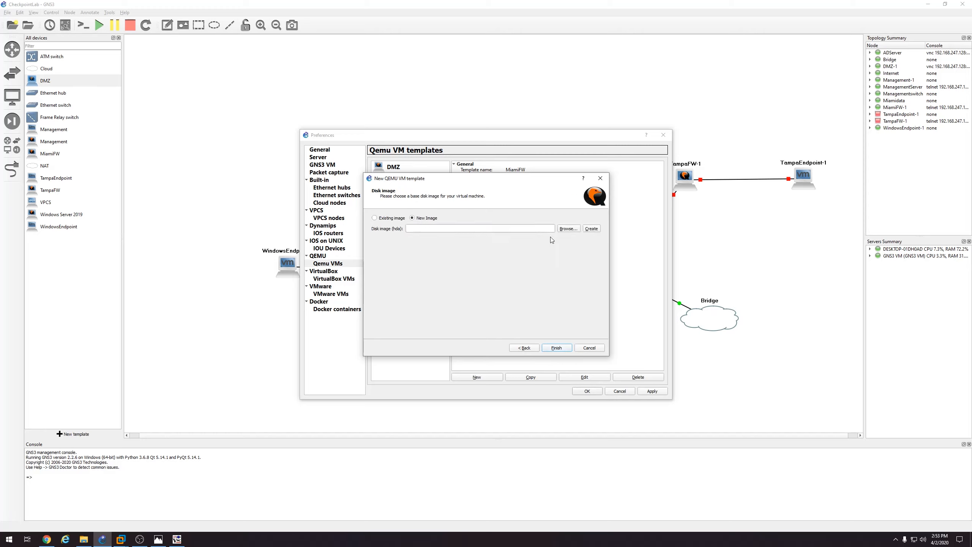
pyautogui.click(590, 228)
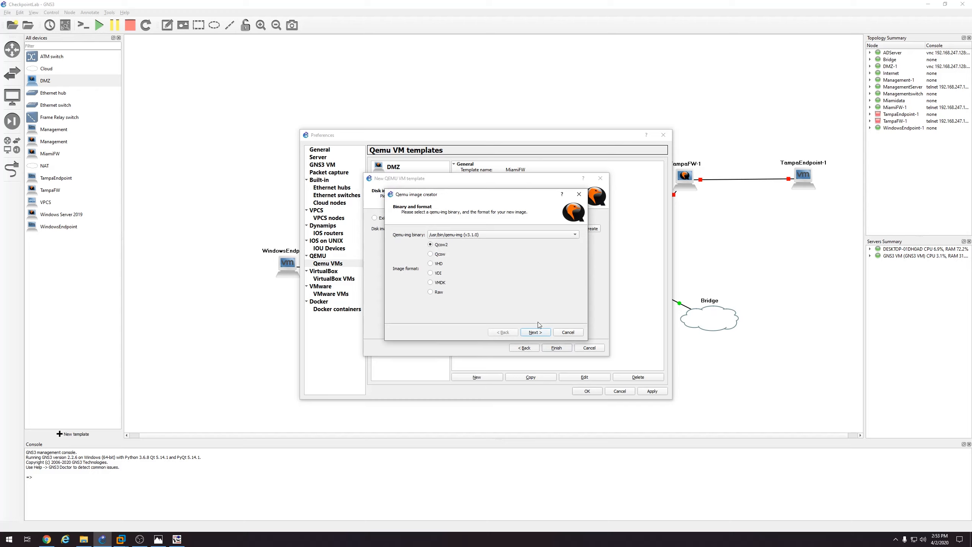
pyautogui.click(536, 332)
pyautogui.click(534, 331)
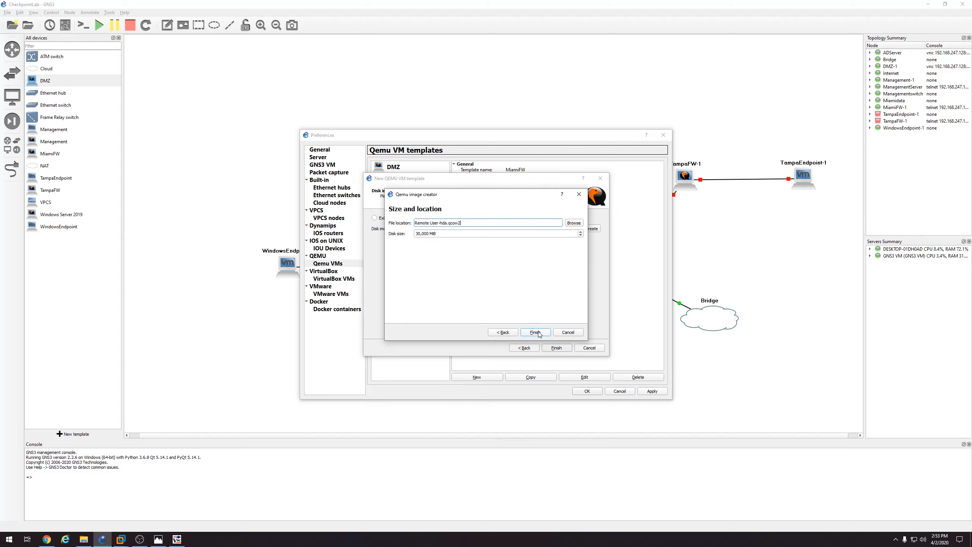
pyautogui.click(415, 234)
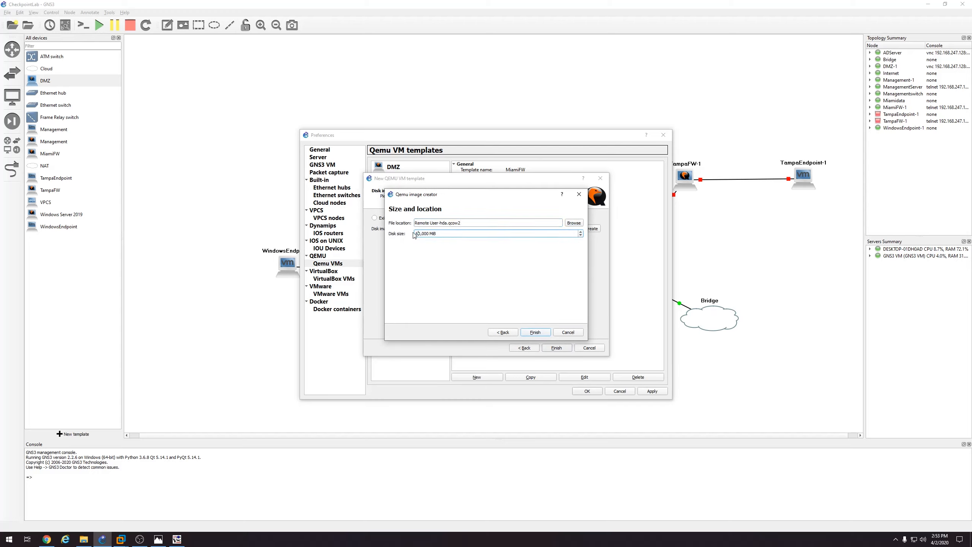
pyautogui.click(530, 330)
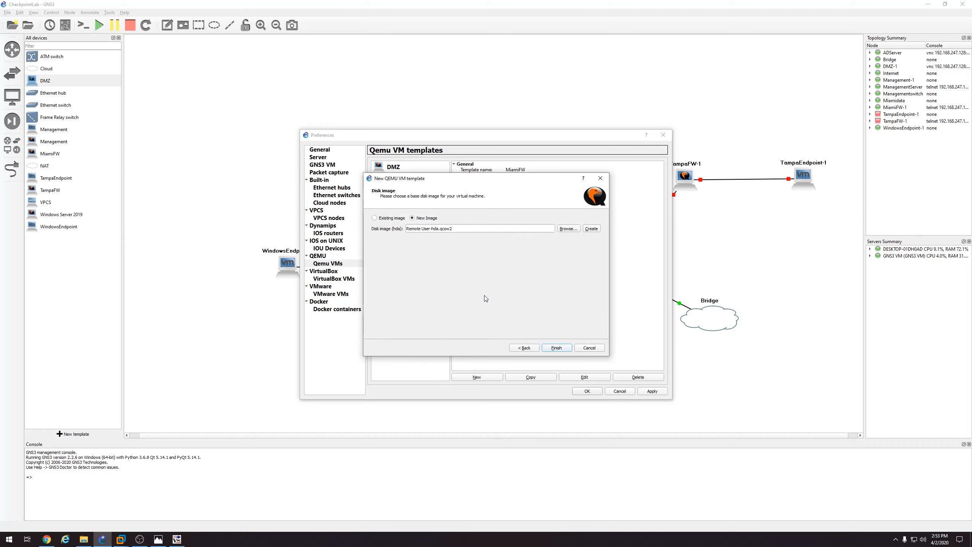
pyautogui.click(555, 347)
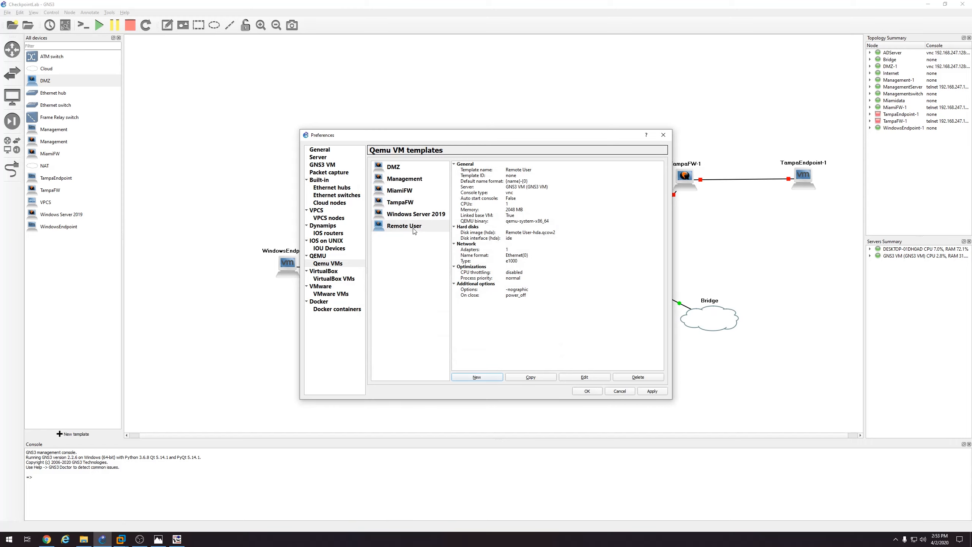
# Edit the Remote User template to use 2 vCPUs
pyautogui.click(576, 379)
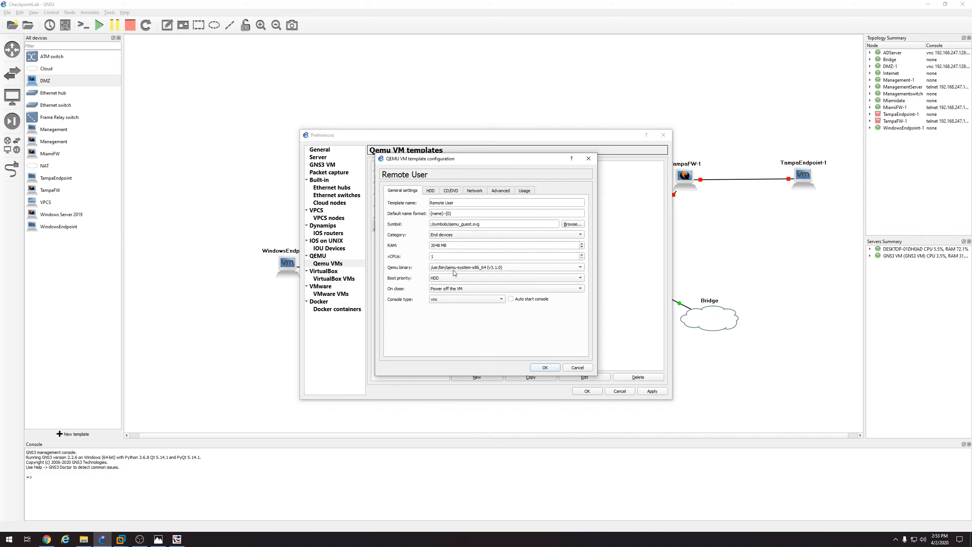
pyautogui.doubleClick(442, 257)
pyautogui.write('2')
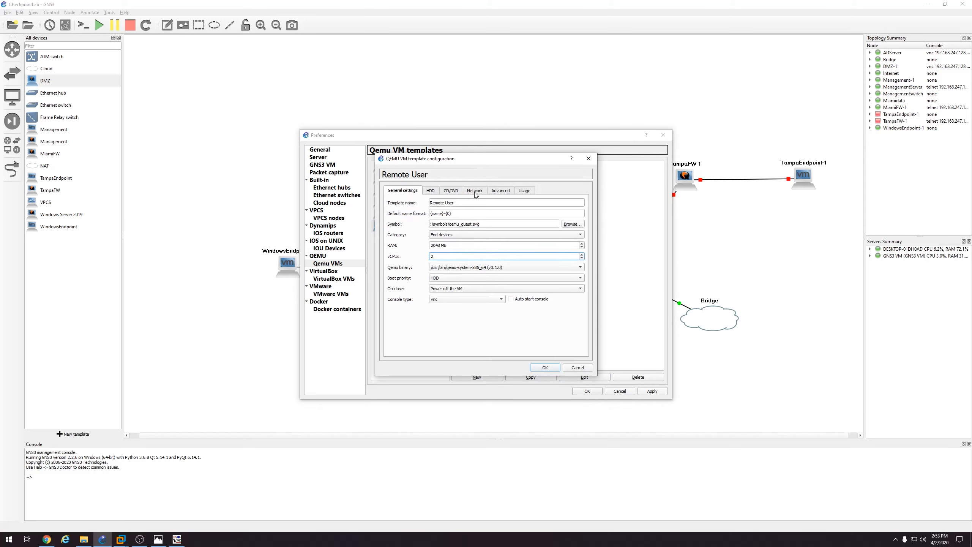
pyautogui.click(500, 190)
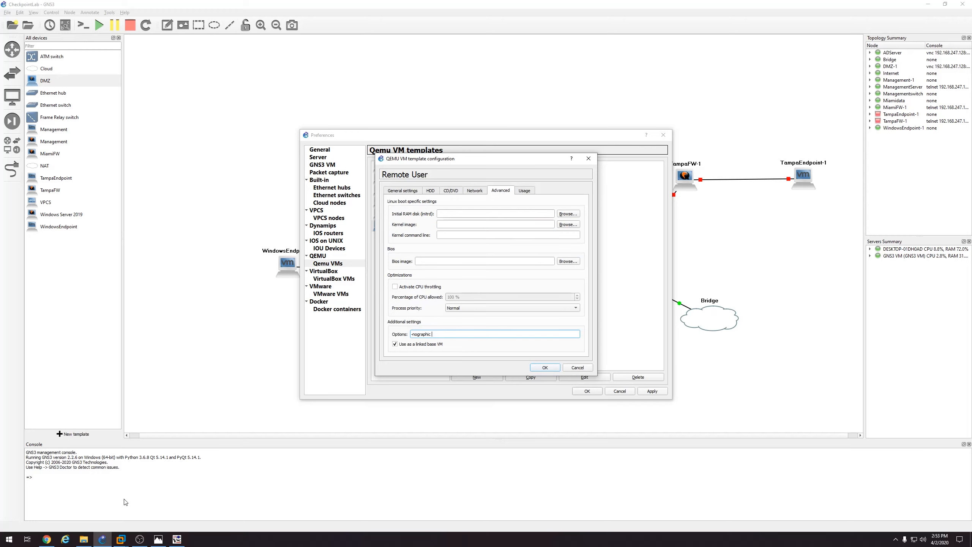
# Copy '-usbdevice tablet' from the saved text note into the template's extra QEMU options
pyautogui.click(87, 541)
pyautogui.doubleClick(397, 227)
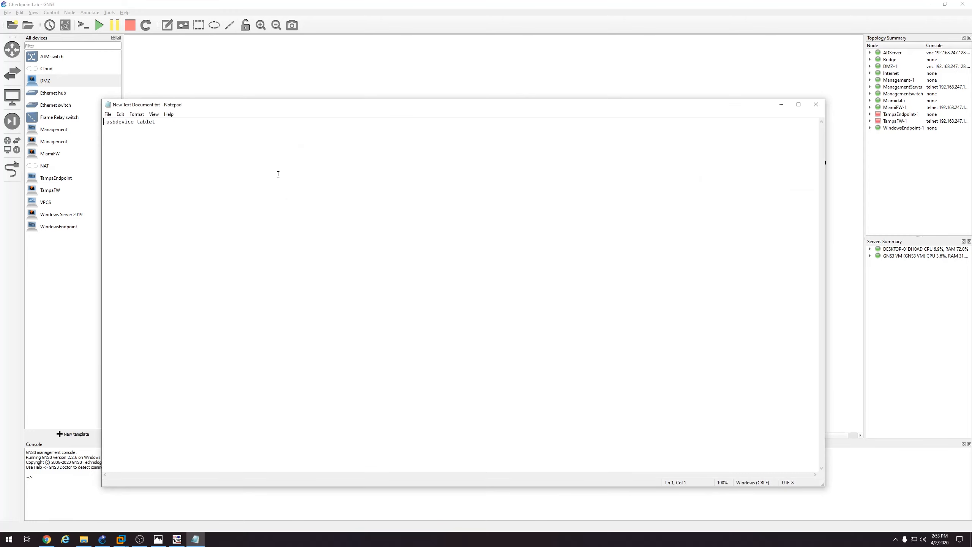
pyautogui.moveTo(199, 128); pyautogui.dragTo(78, 131)
pyautogui.hotkey('ctrl', 'c')
pyautogui.click(815, 105)
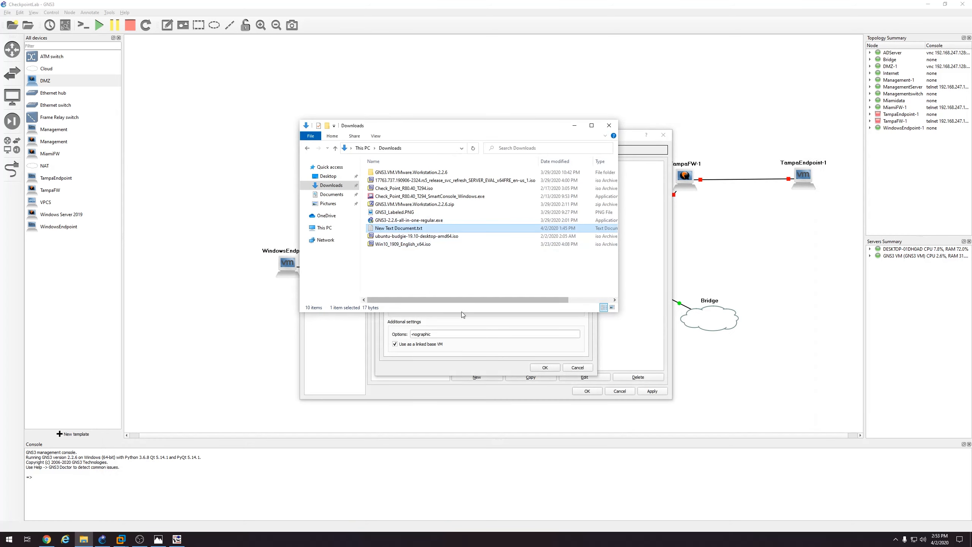
pyautogui.click(451, 334)
pyautogui.hotkey('ctrl', 'v')
pyautogui.click(456, 191)
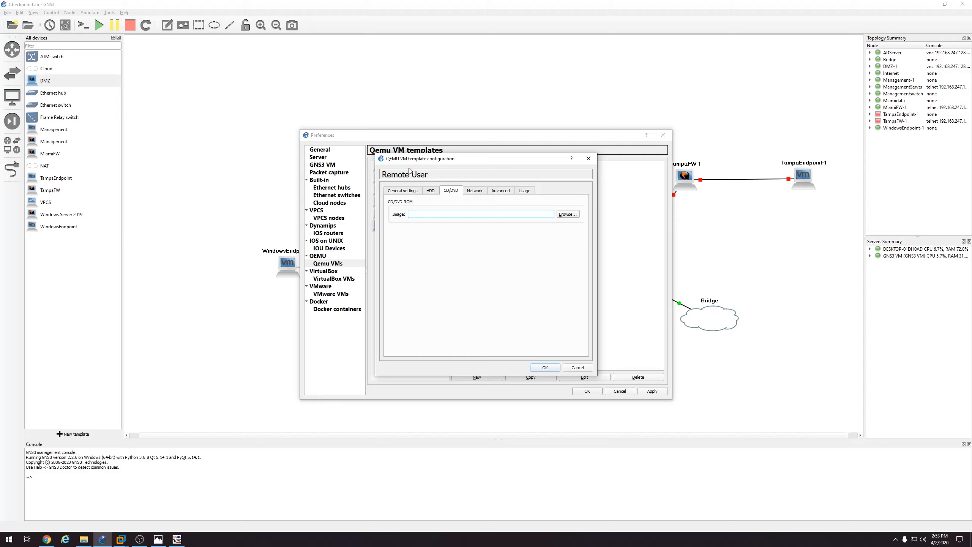
# Close the template settings and Preferences, discarding the unsaved changes
pyautogui.click(588, 159)
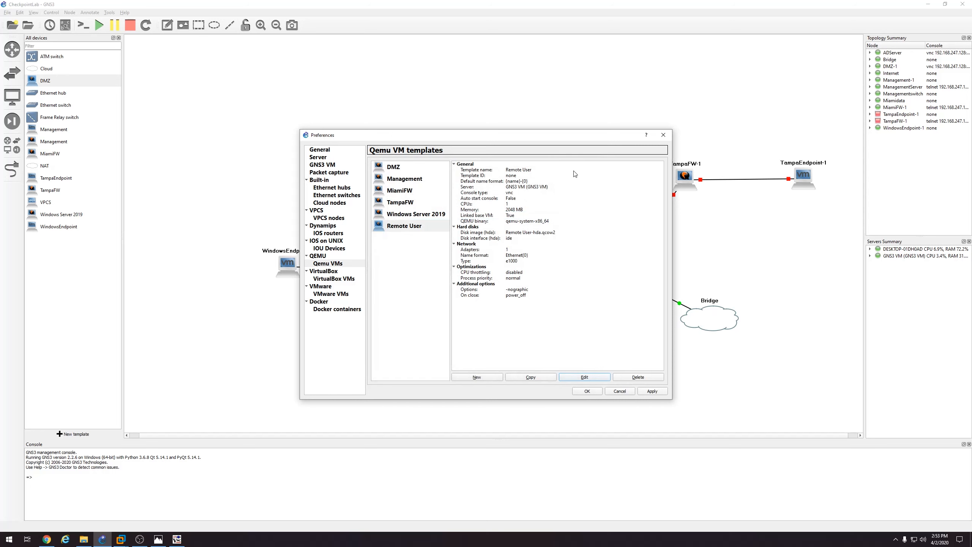
pyautogui.click(667, 140)
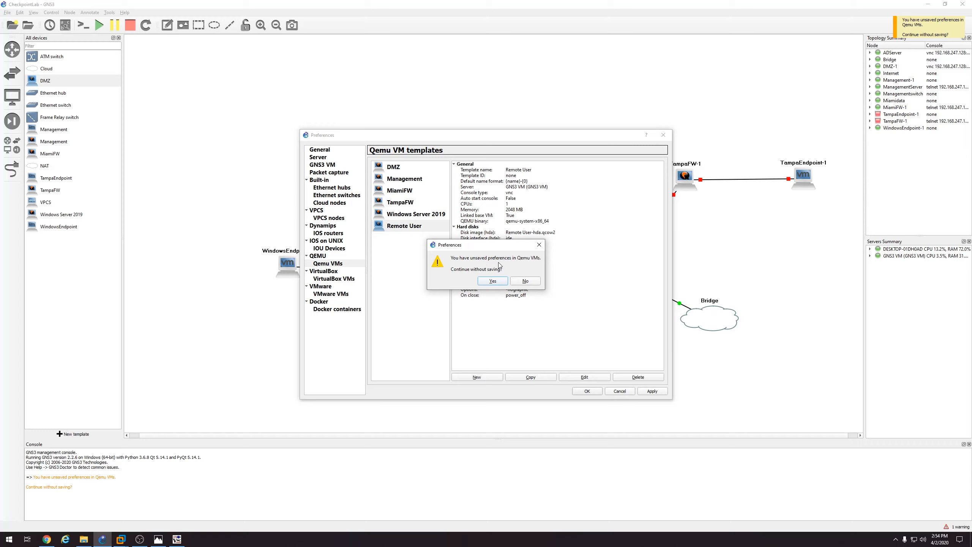
pyautogui.click(493, 281)
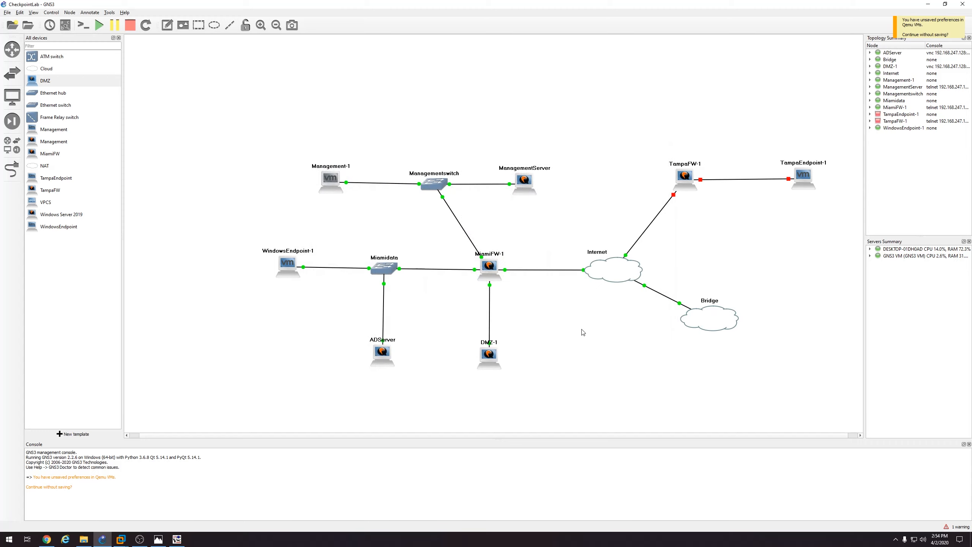